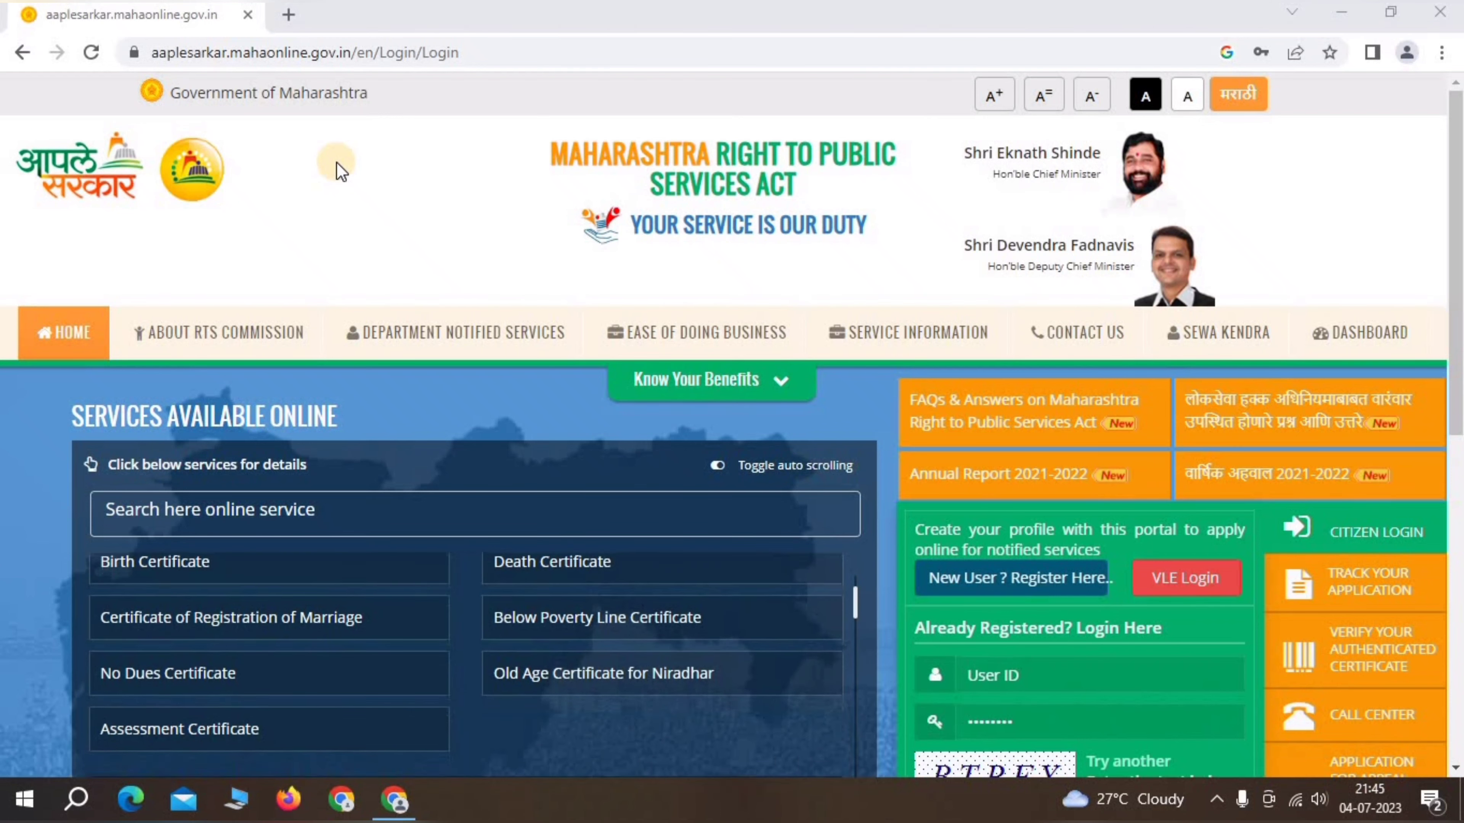
- Open the new citizen registration page and choose Option 1, mobile number verification by OTP
{"action": "scroll", "coordinate": [868, 189], "scroll_direction": "down", "scroll_amount": 3}
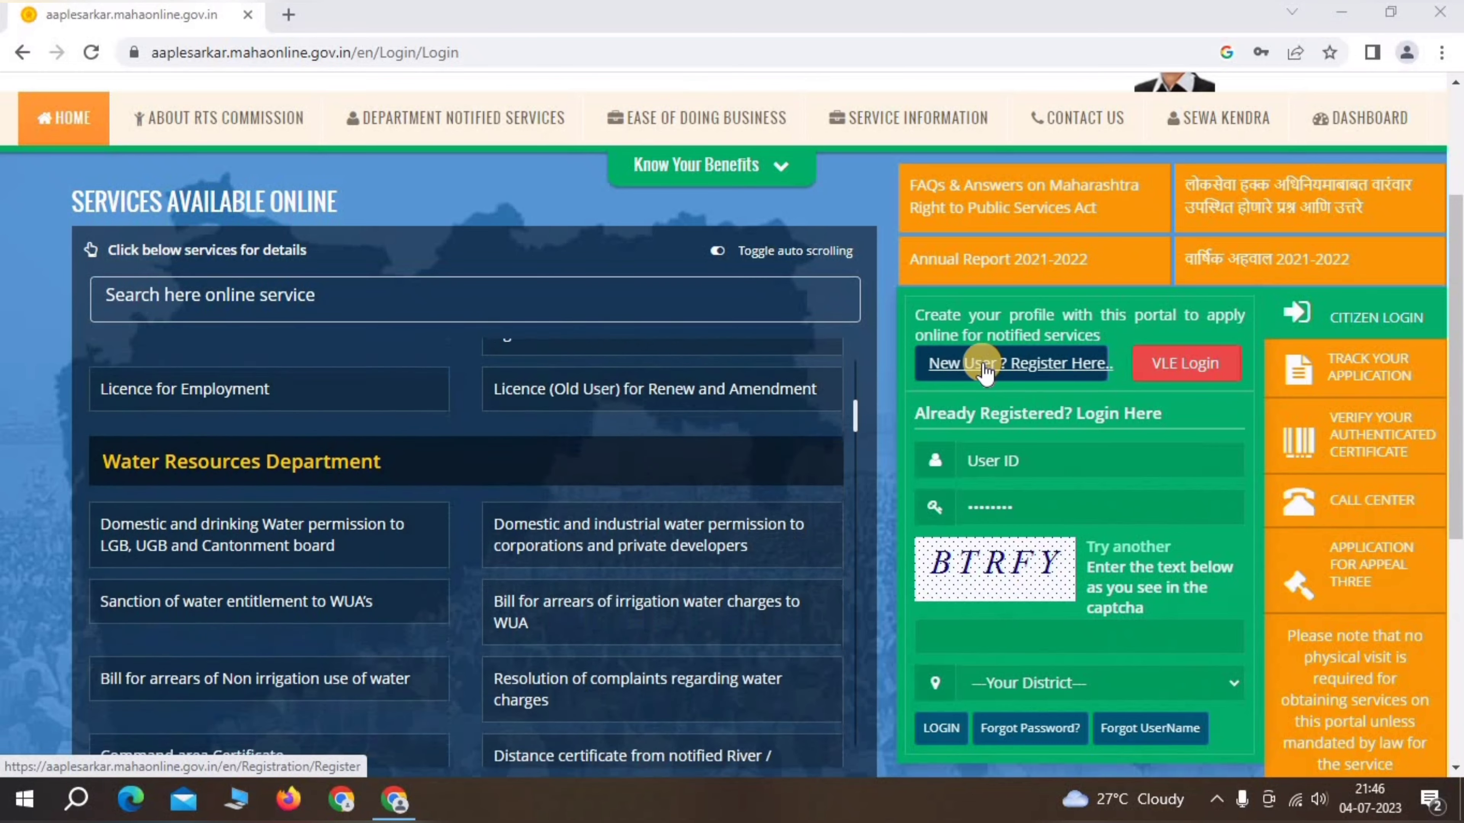
{"action": "left_click", "coordinate": [943, 363]}
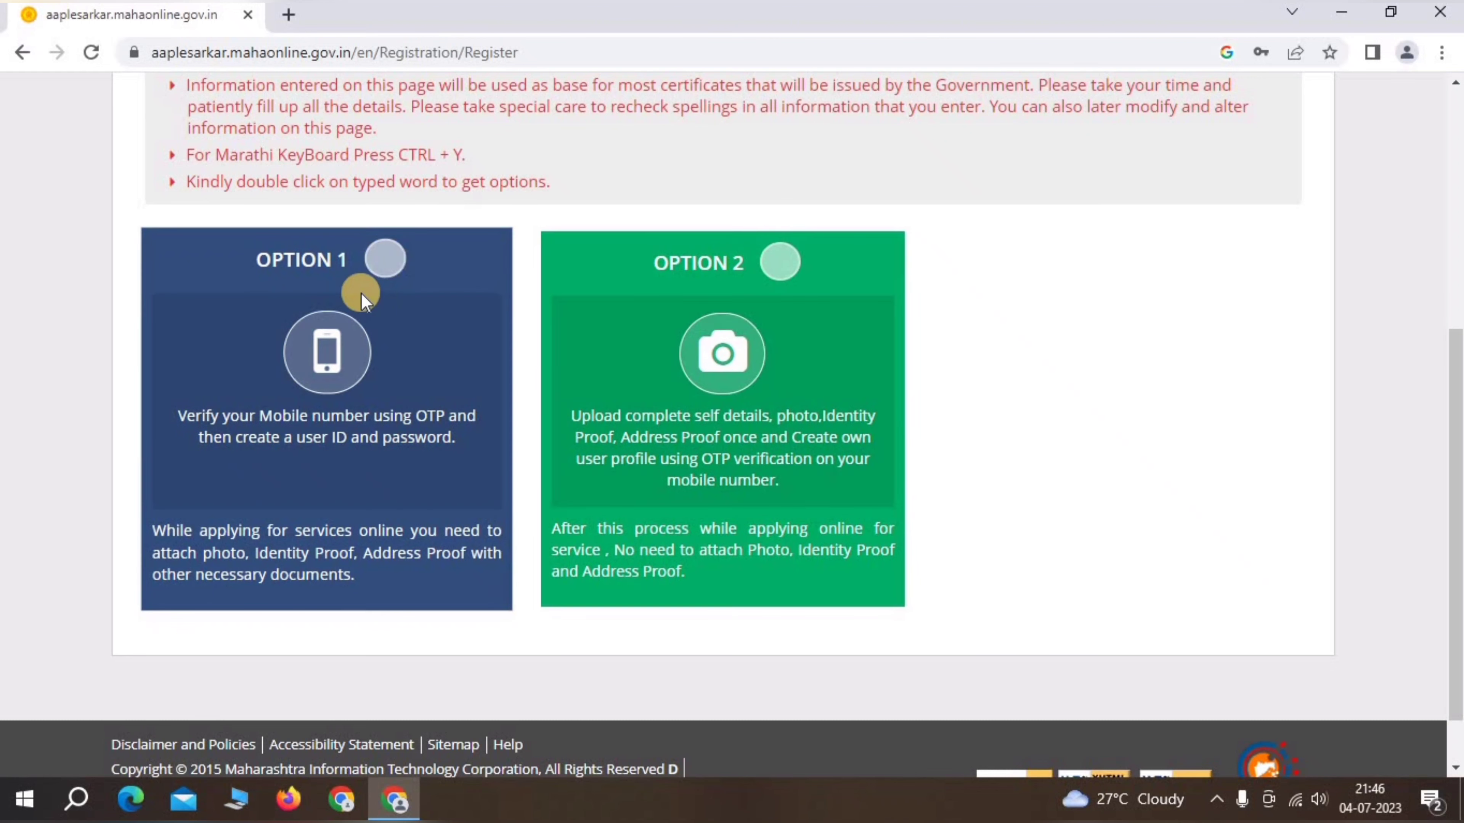
{"action": "left_click", "coordinate": [386, 265]}
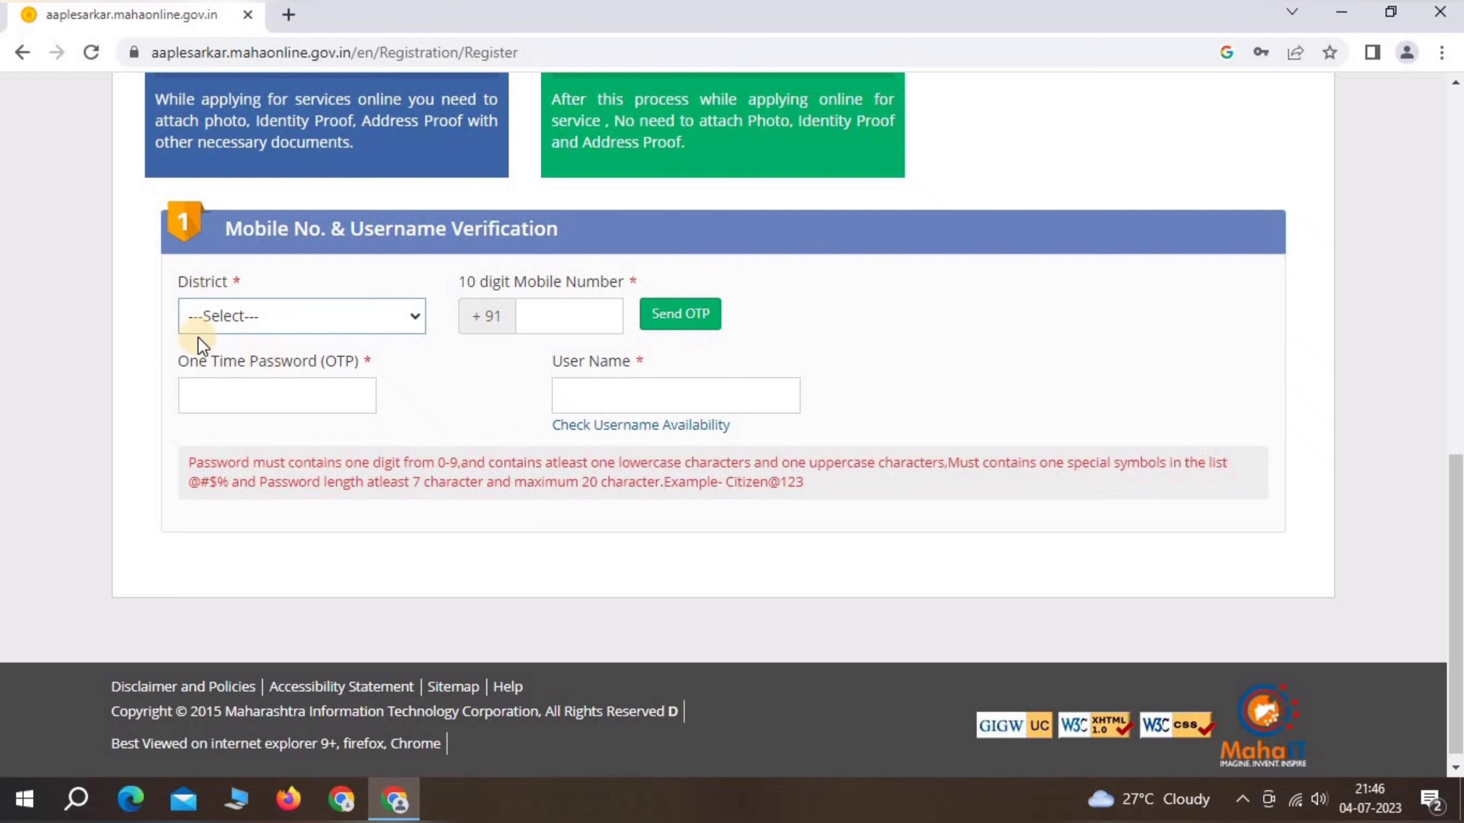
- Review the District, mobile number, OTP and User Name fields of the mobile number and username verification form
{"action": "left_click_drag", "start_coordinate": [173, 279], "coordinate": [260, 283]}
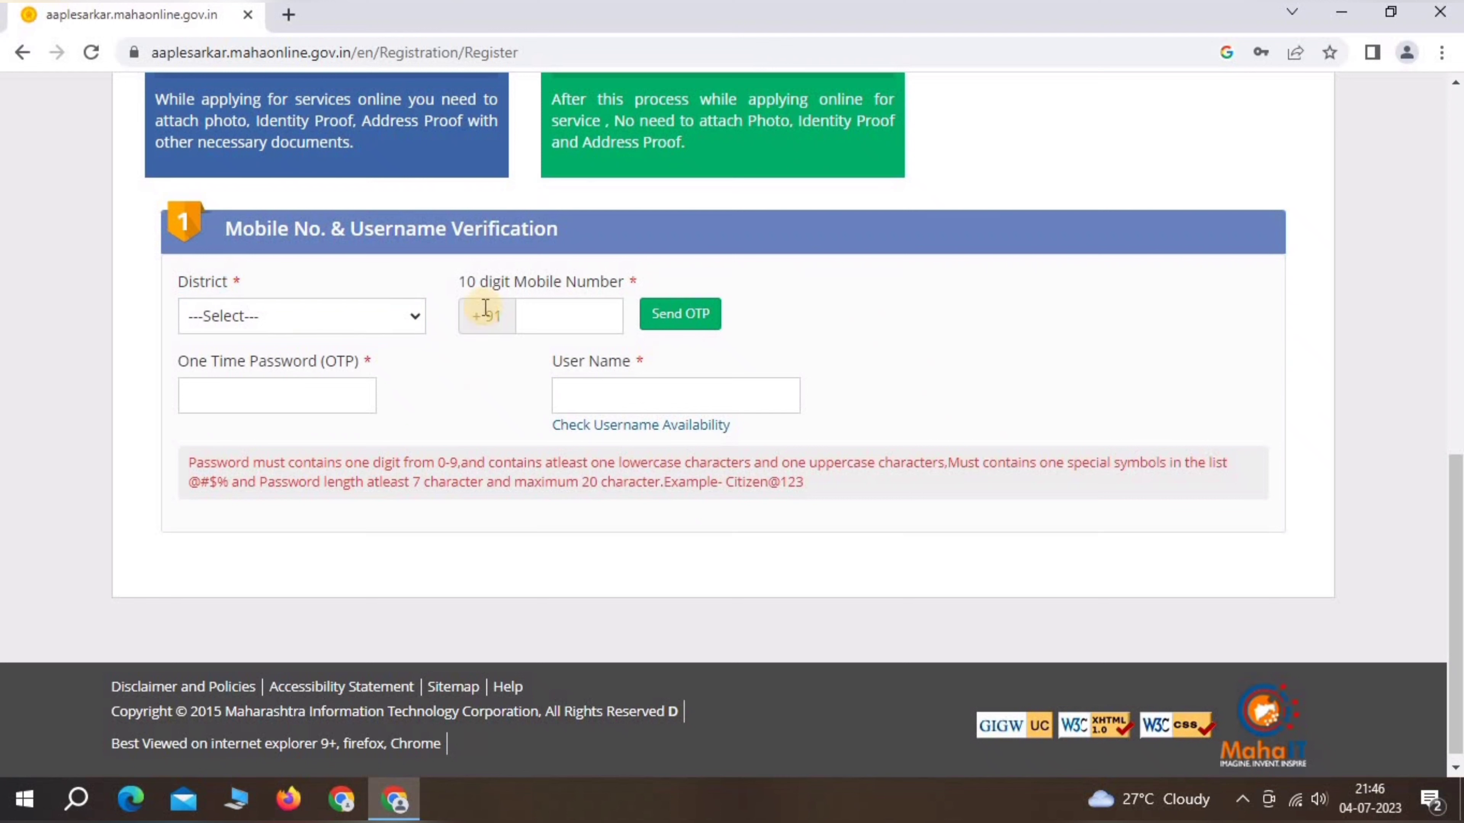
{"action": "left_click_drag", "start_coordinate": [460, 282], "coordinate": [621, 278]}
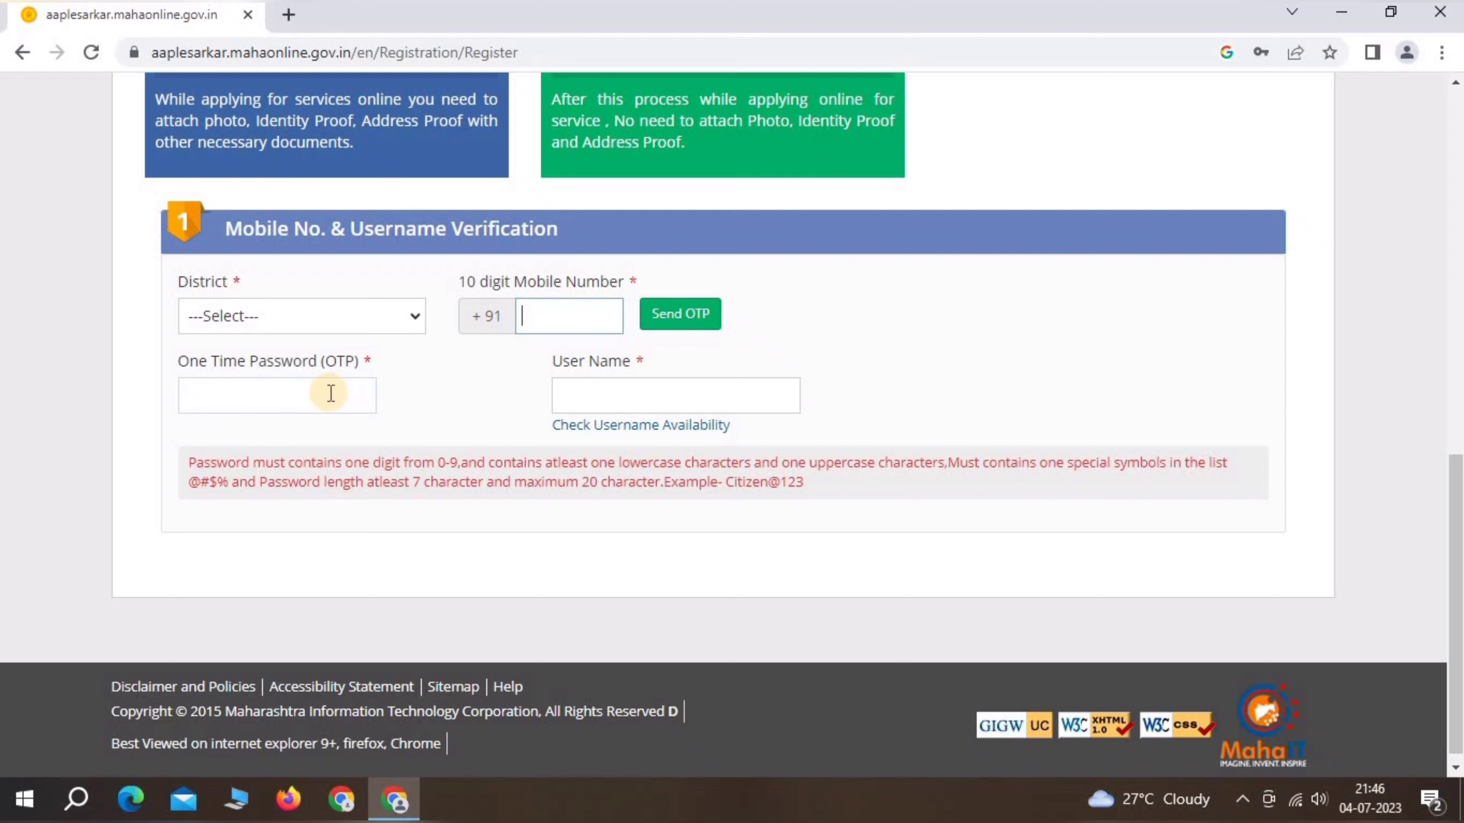
{"action": "triple_click", "coordinate": [640, 360]}
{"action": "left_click", "coordinate": [740, 394]}
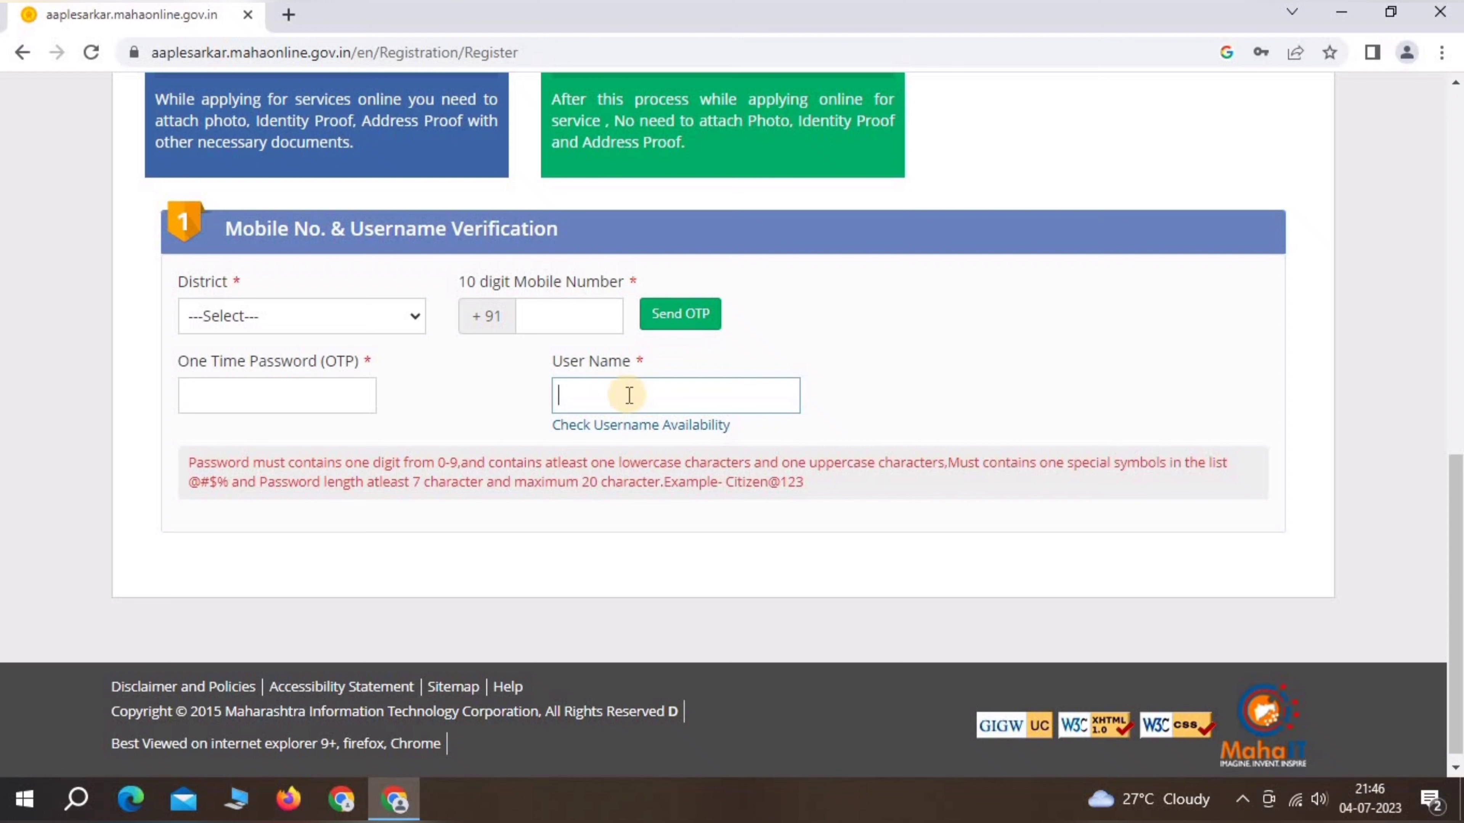
{"action": "left_click", "coordinate": [713, 434]}
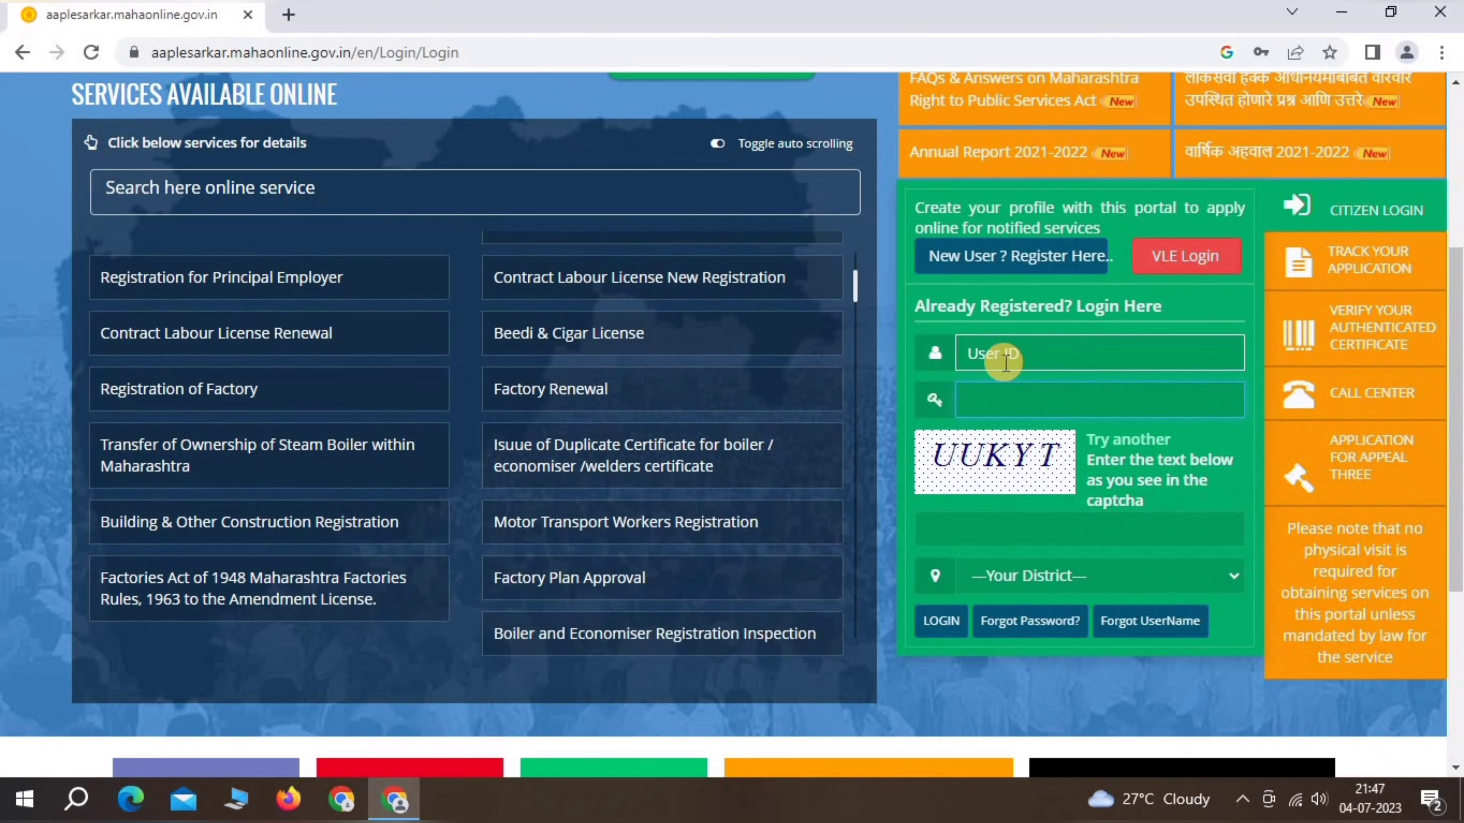
- Log in to the portal as a registered citizen and open the Home Department's services
{"action": "left_click", "coordinate": [1002, 405]}
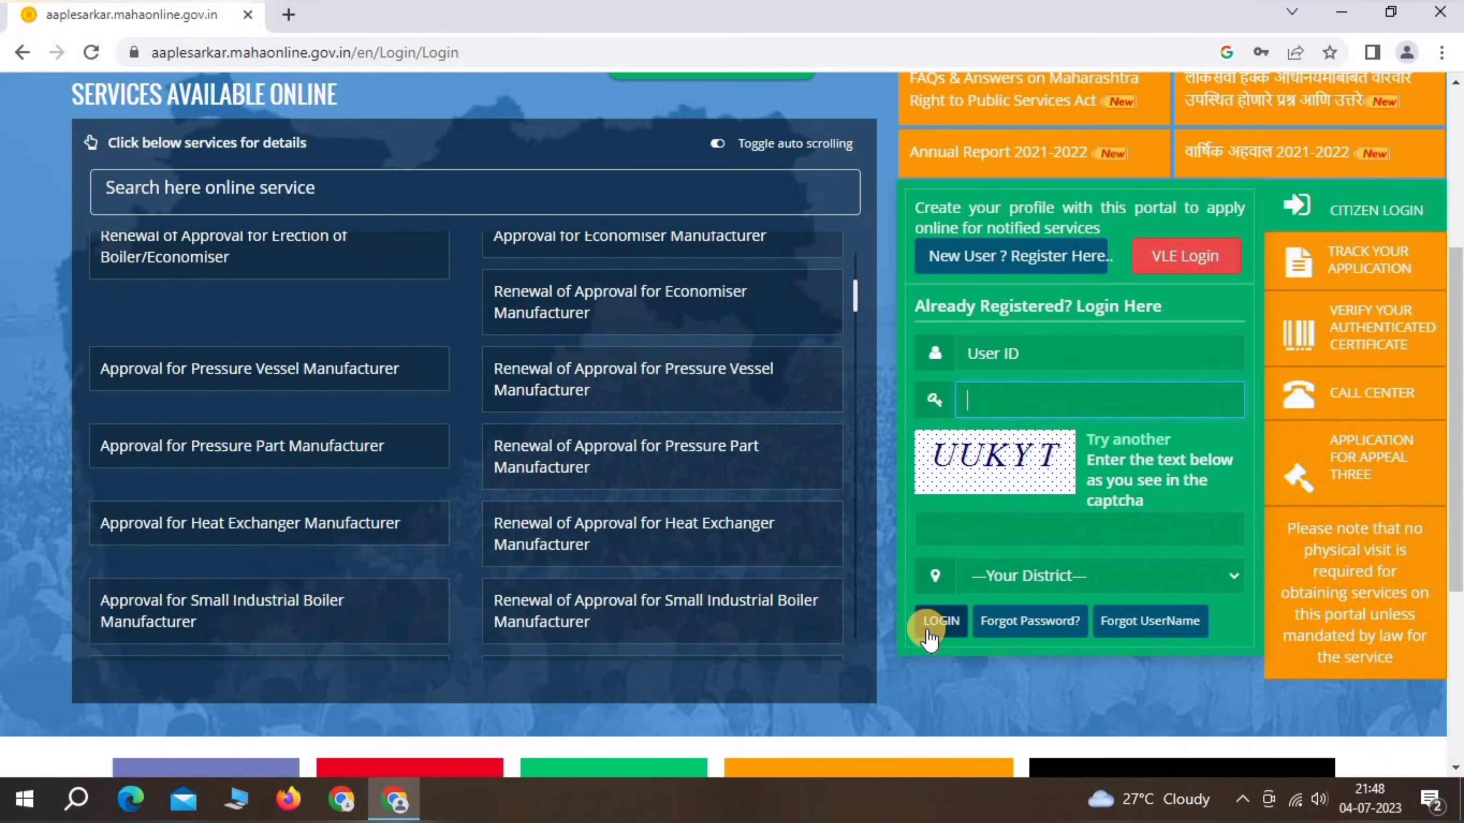
{"action": "left_click", "coordinate": [929, 618]}
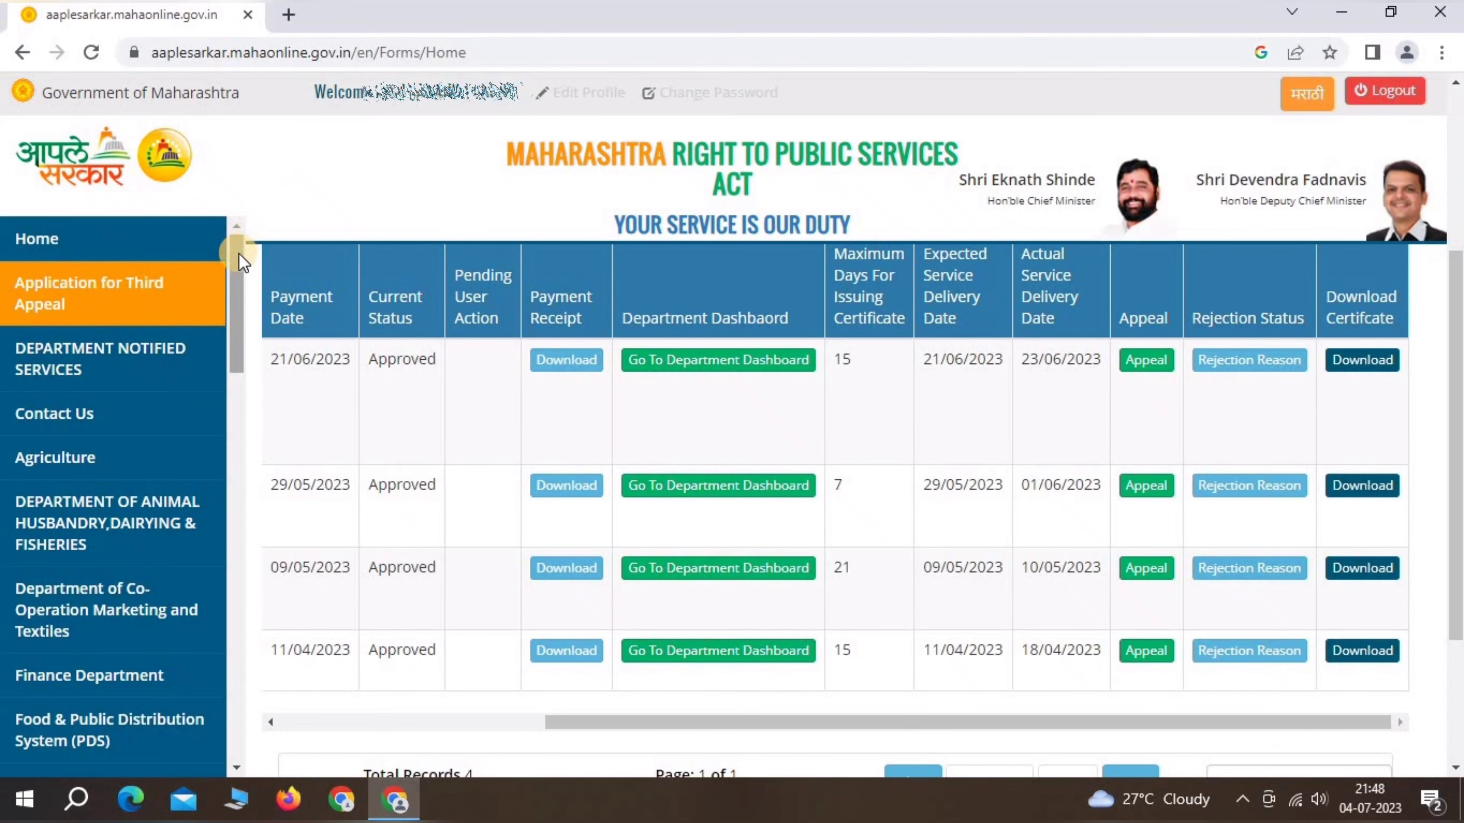
{"action": "left_click_drag", "start_coordinate": [239, 253], "coordinate": [237, 375]}
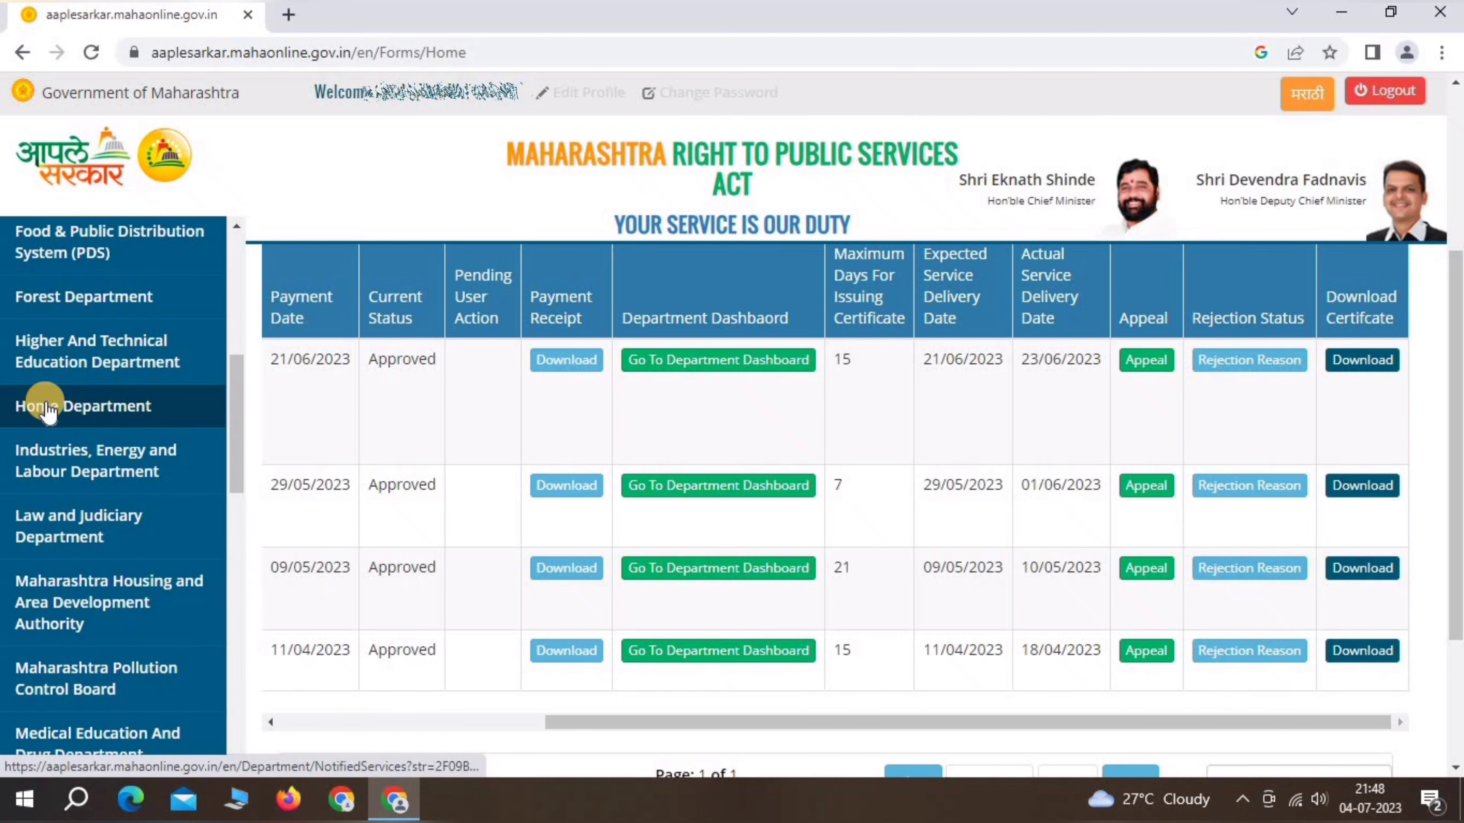
{"action": "left_click", "coordinate": [65, 404]}
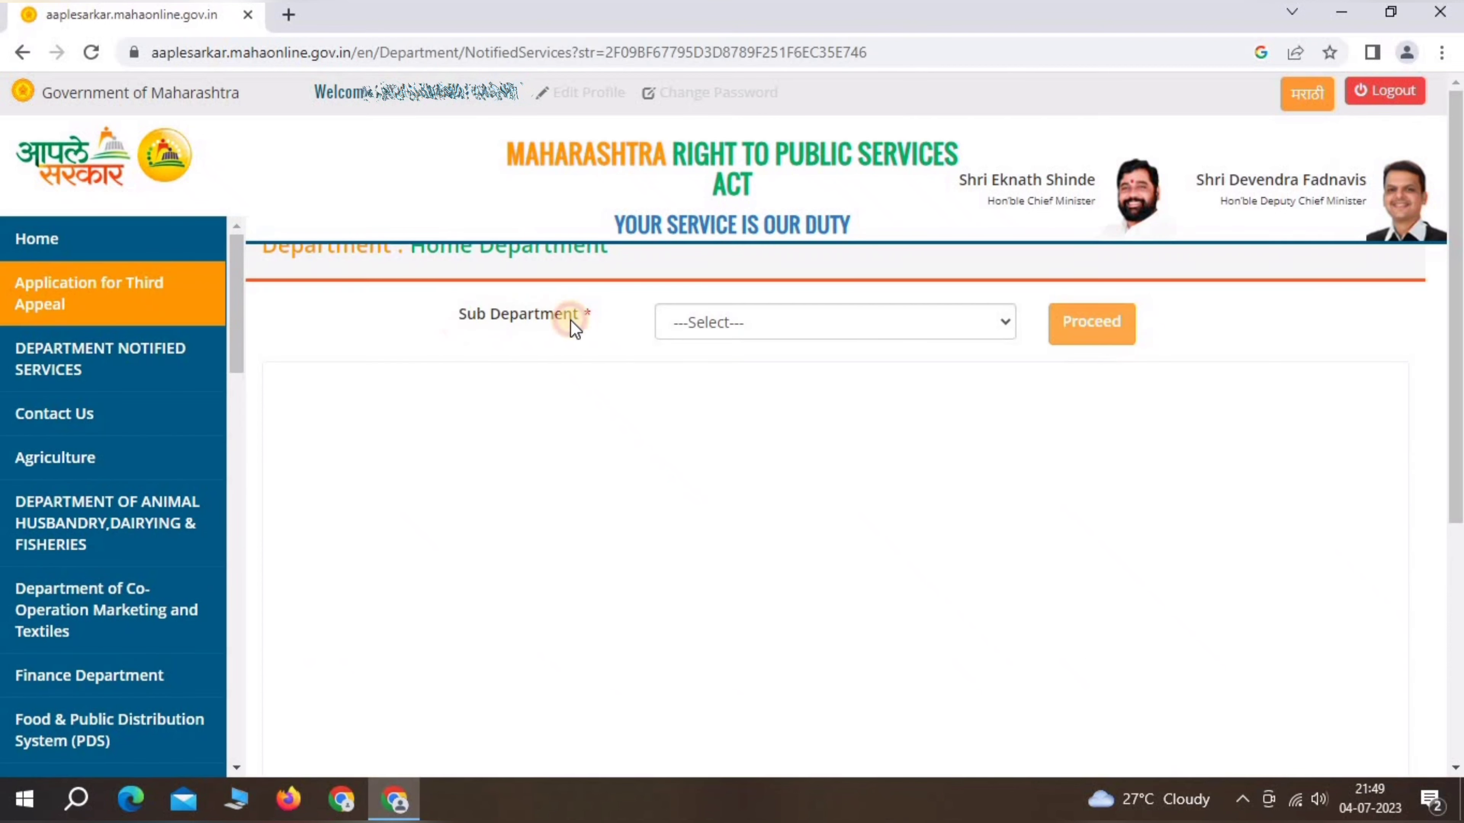
- Choose State Excise Department as the sub department and proceed with the "Licence for import of molasses : MIV" service
{"action": "triple_click", "coordinate": [576, 318]}
{"action": "left_click", "coordinate": [657, 402]}
{"action": "left_click", "coordinate": [718, 334]}
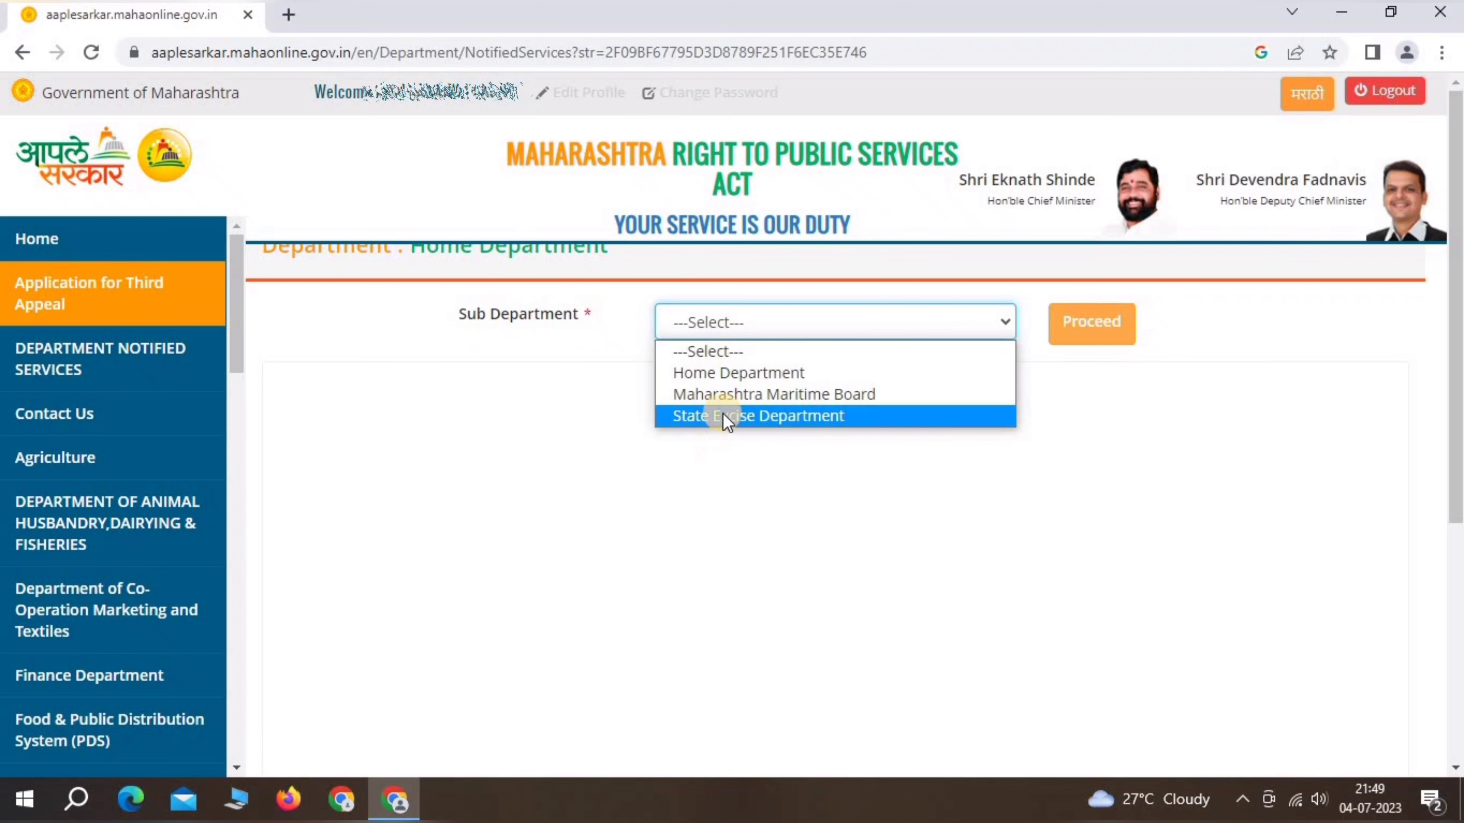
{"action": "left_click", "coordinate": [789, 416]}
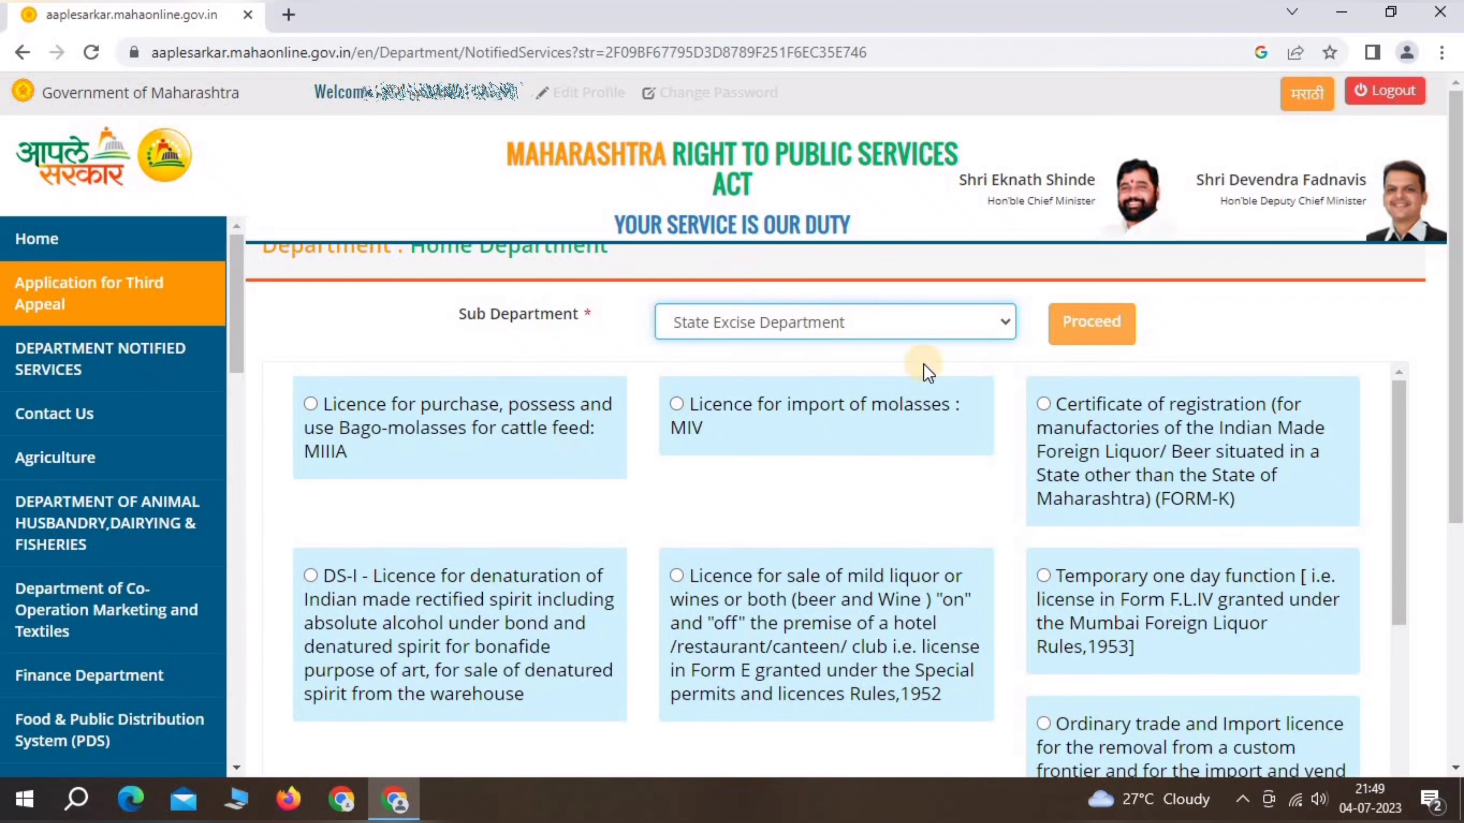
{"action": "left_click", "coordinate": [677, 409]}
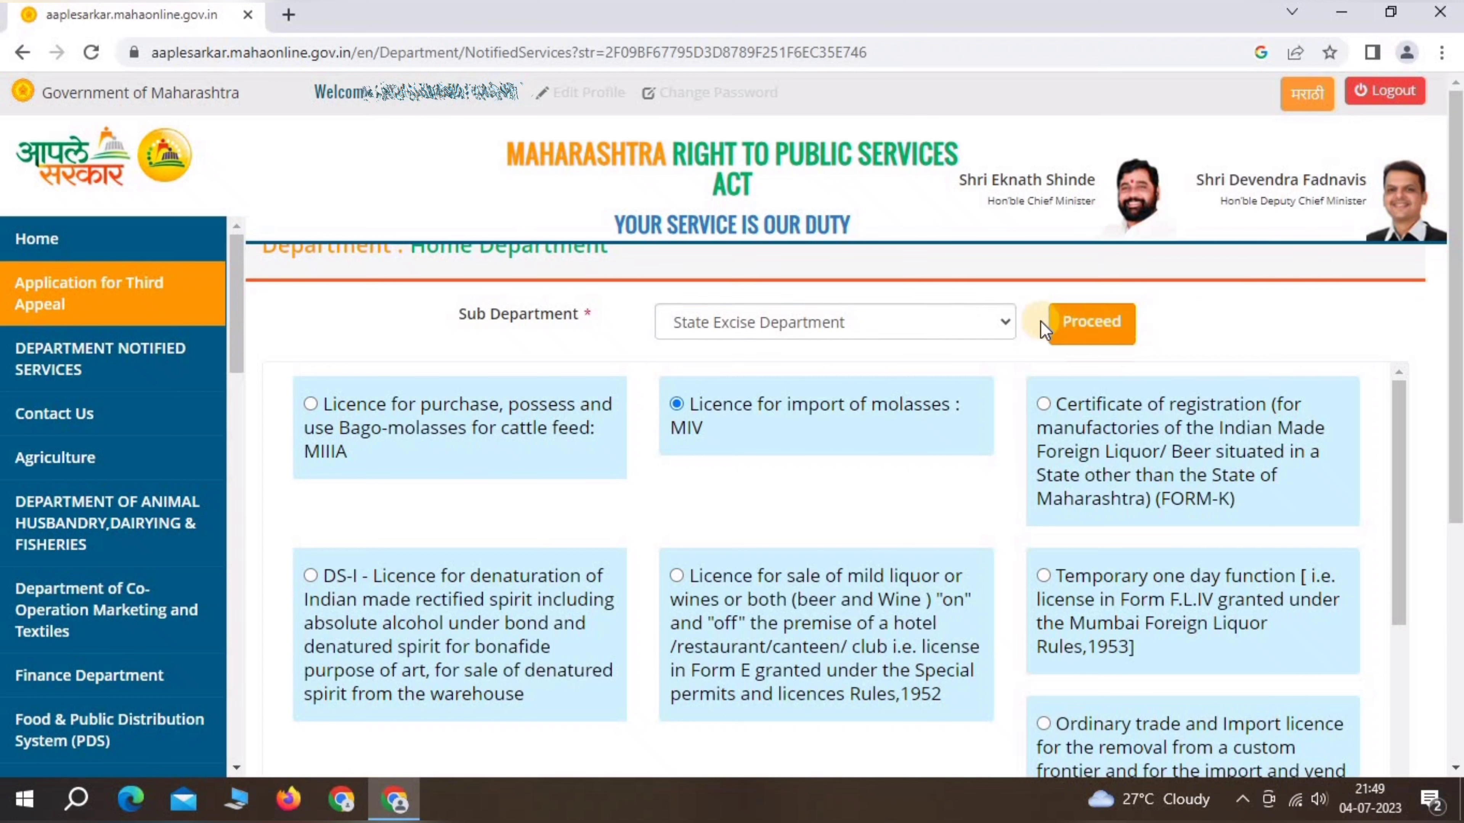
{"action": "left_click", "coordinate": [1094, 324]}
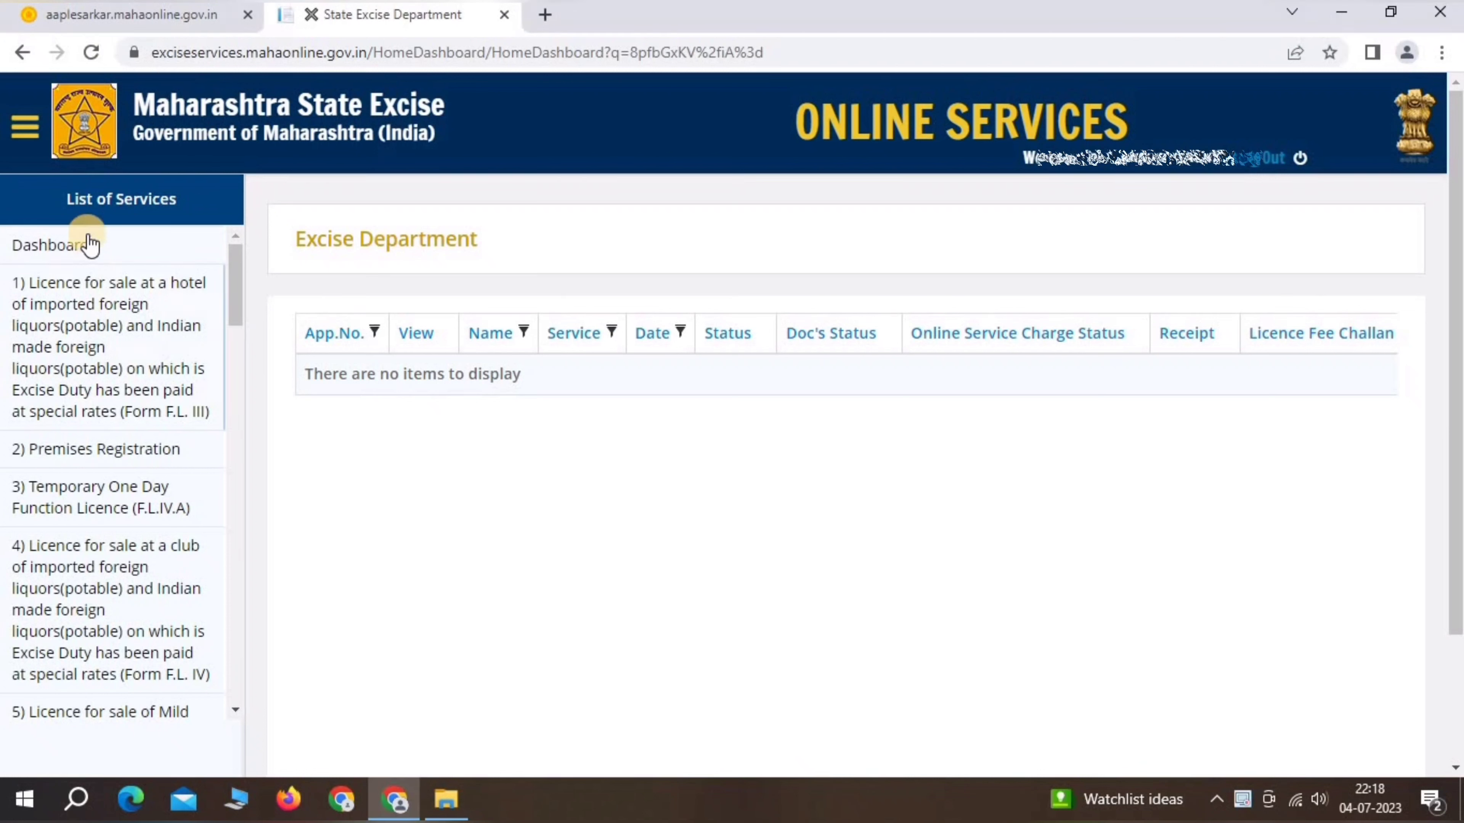
- Open service 11, the permit for purchase, possession, transport, use and consumption of foreign and country liquor (F.L. X-C)
{"action": "left_click_drag", "start_coordinate": [55, 200], "coordinate": [177, 202]}
{"action": "left_click", "coordinate": [237, 259]}
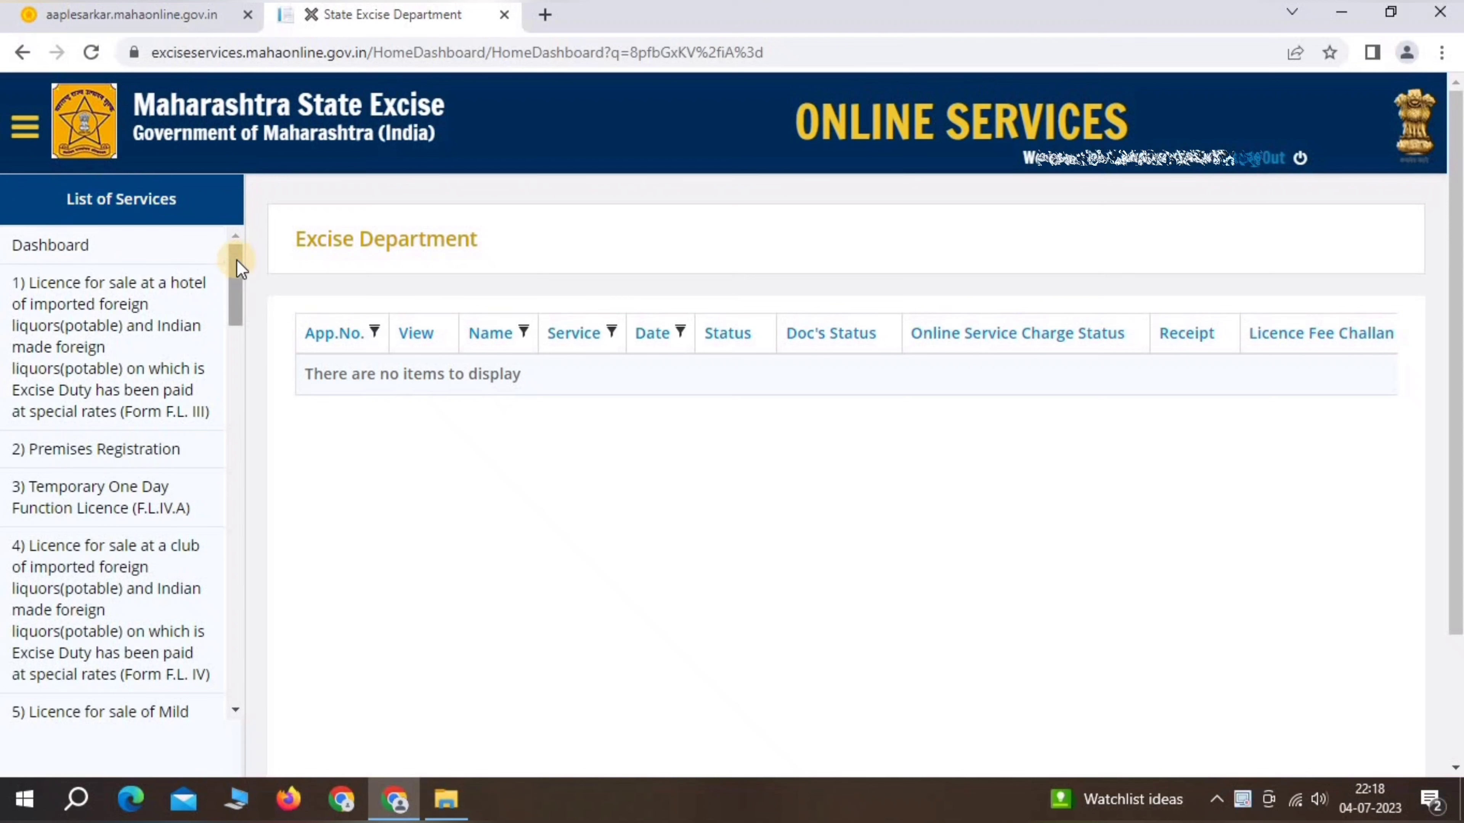
{"action": "scroll", "coordinate": [83, 375], "scroll_direction": "down", "scroll_amount": 15}
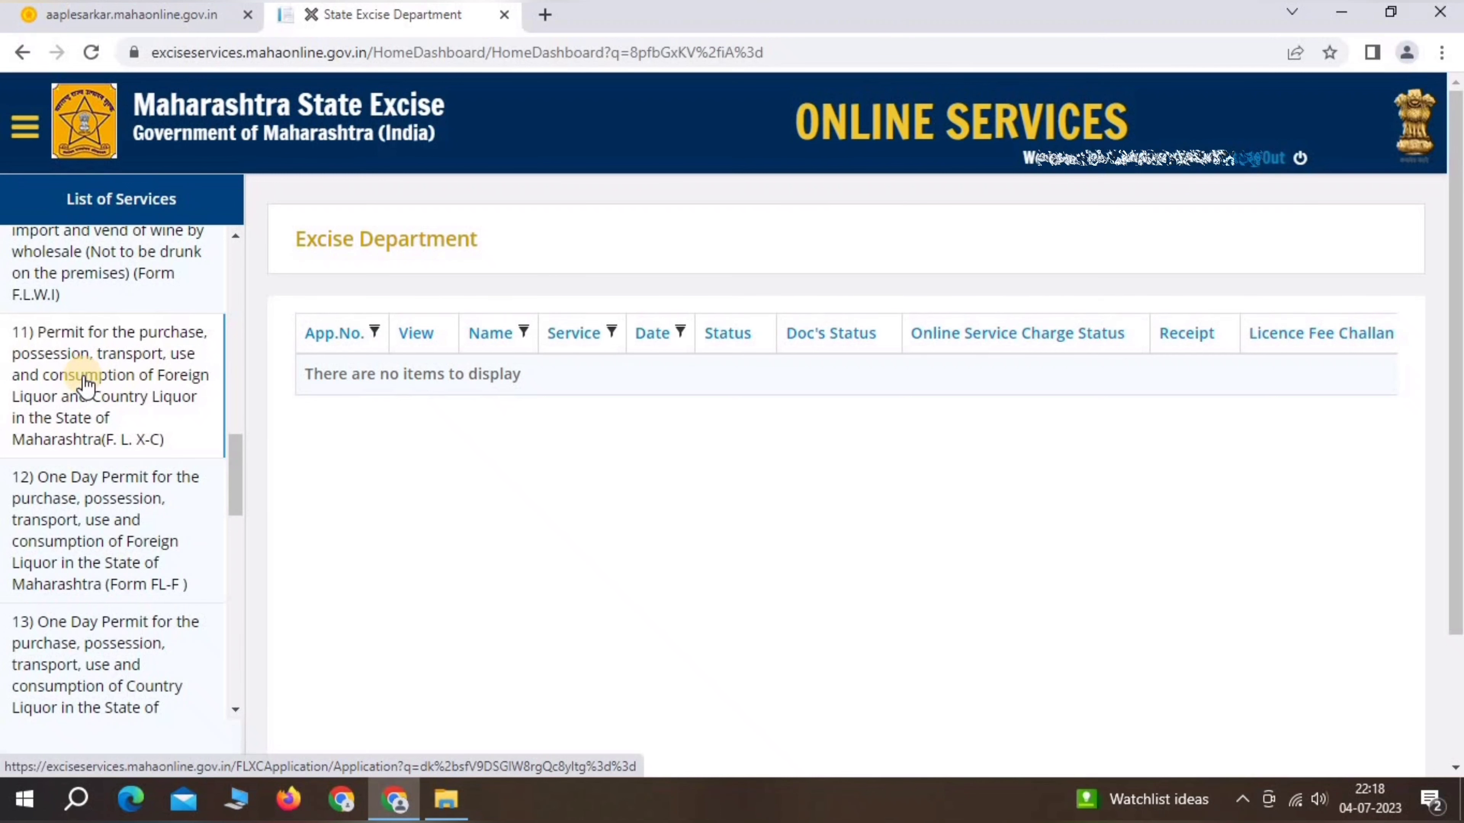
{"action": "left_click", "coordinate": [86, 383]}
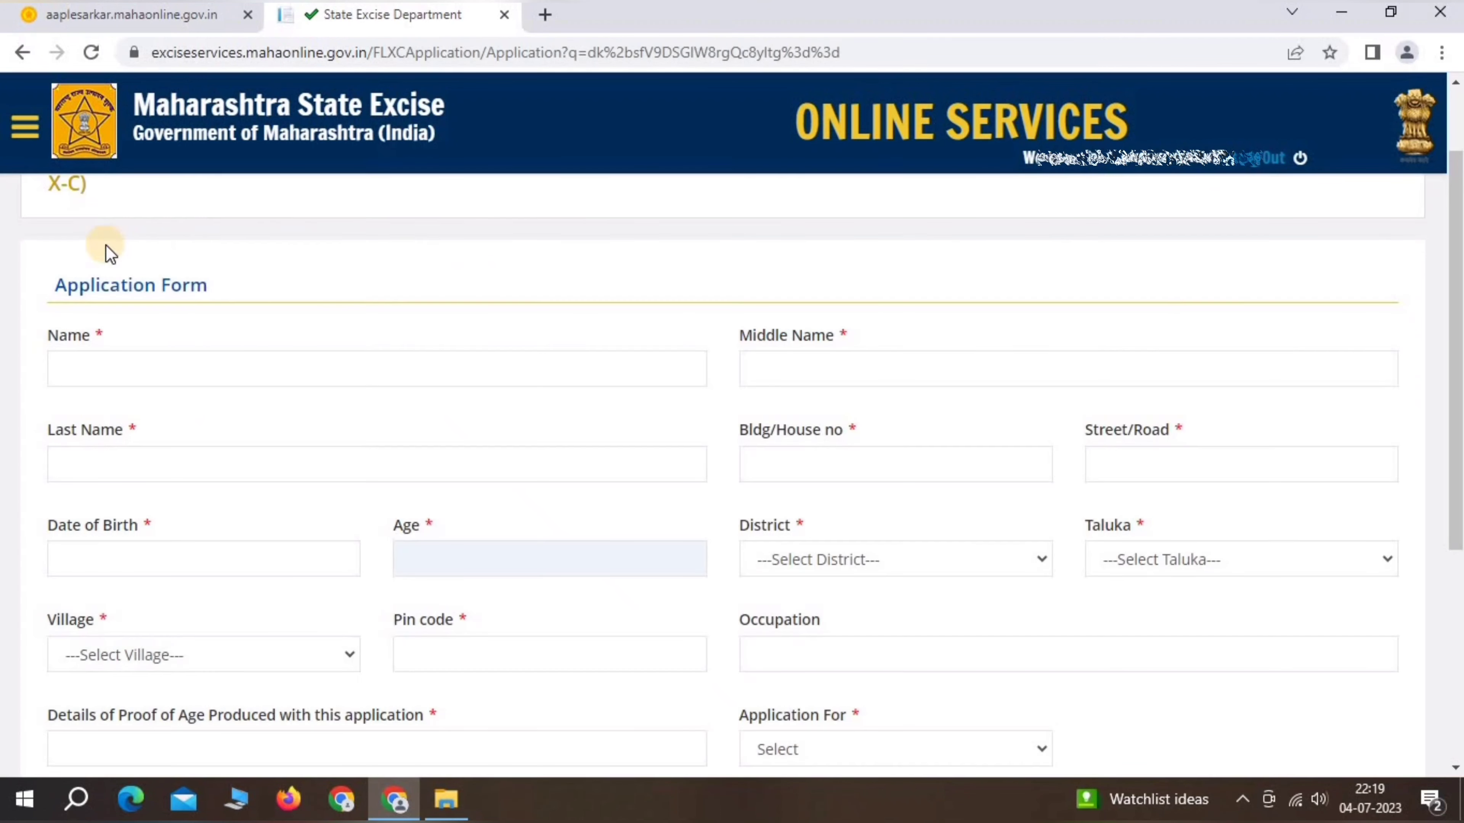
- Examine the application form's Name, Middle Name, Last Name, Bldg/House no and Street/Road fields
{"action": "left_click_drag", "start_coordinate": [51, 290], "coordinate": [216, 288]}
{"action": "left_click", "coordinate": [219, 291]}
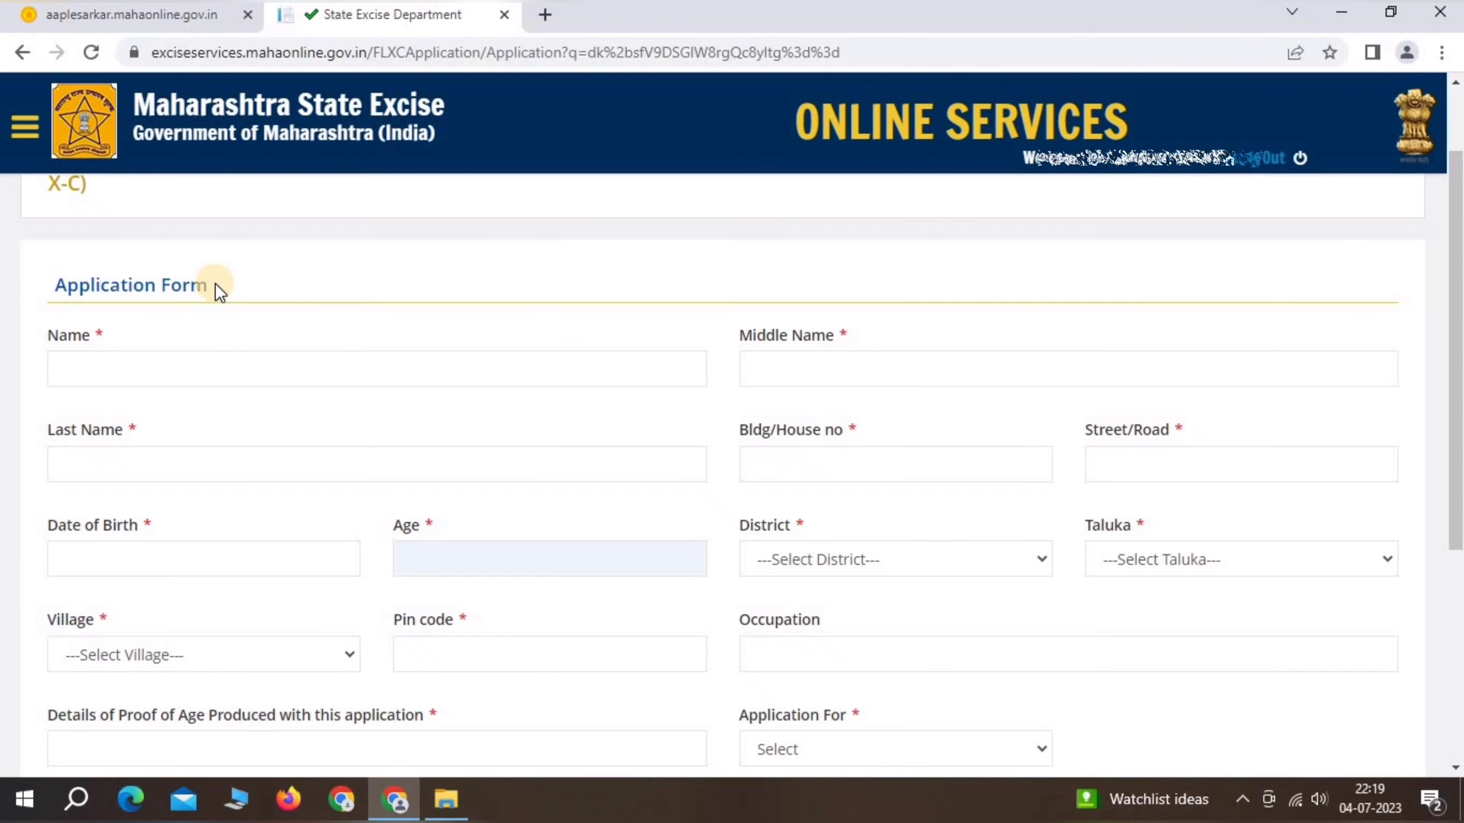
{"action": "left_click", "coordinate": [63, 371]}
{"action": "double_click", "coordinate": [86, 334]}
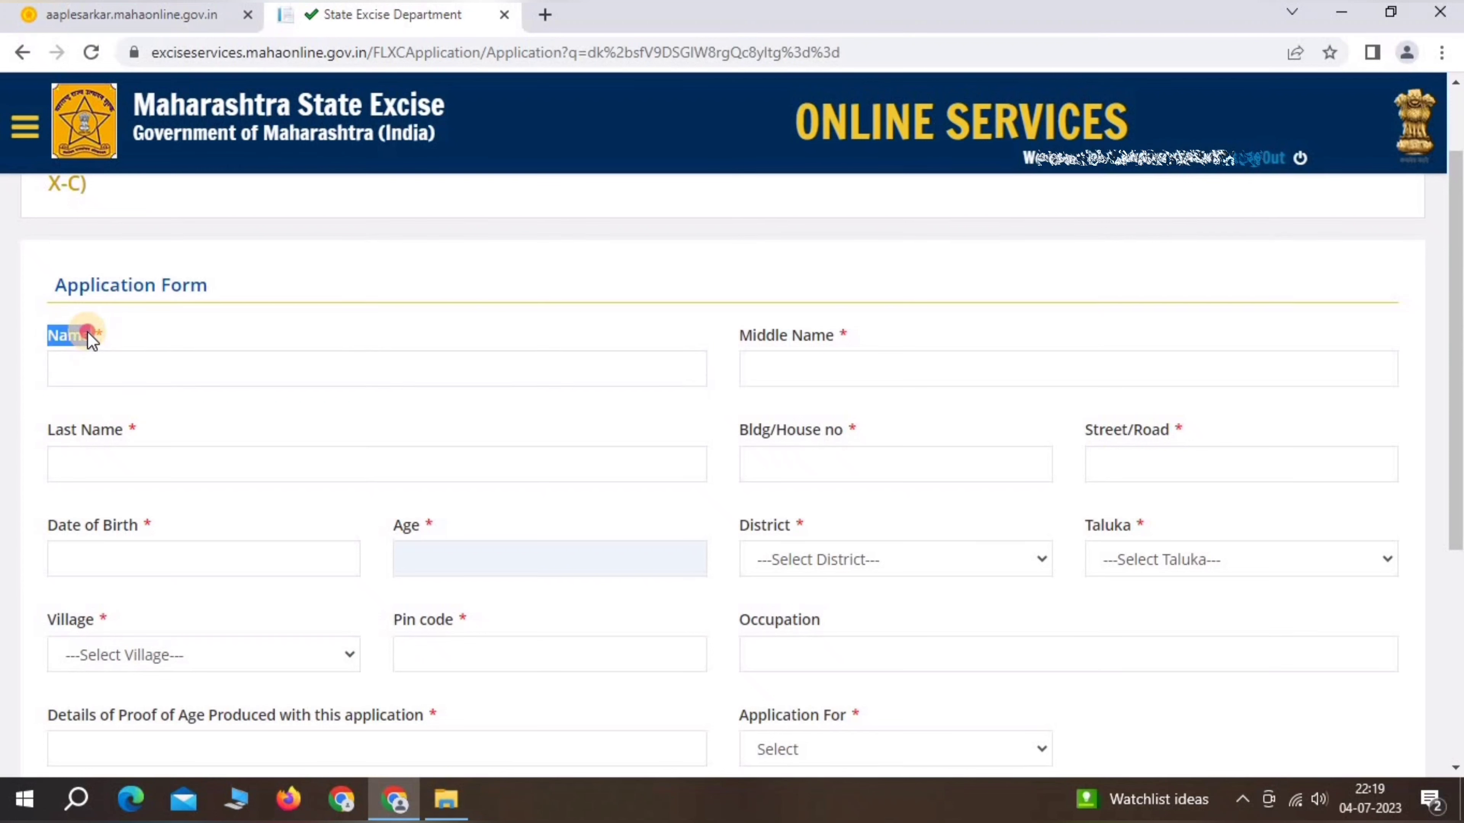
{"action": "left_click", "coordinate": [88, 334]}
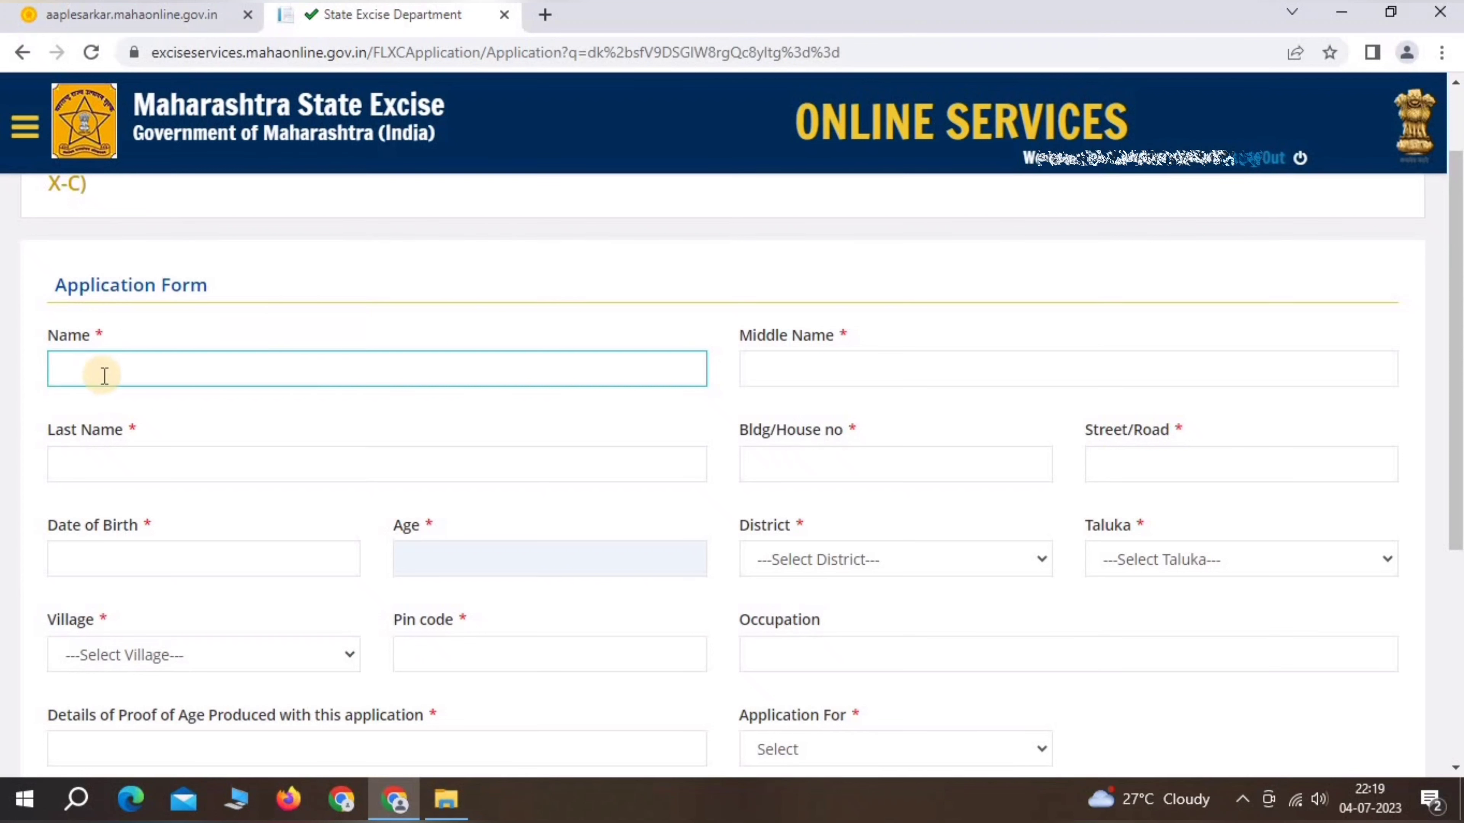
{"action": "left_click_drag", "start_coordinate": [740, 335], "coordinate": [830, 337]}
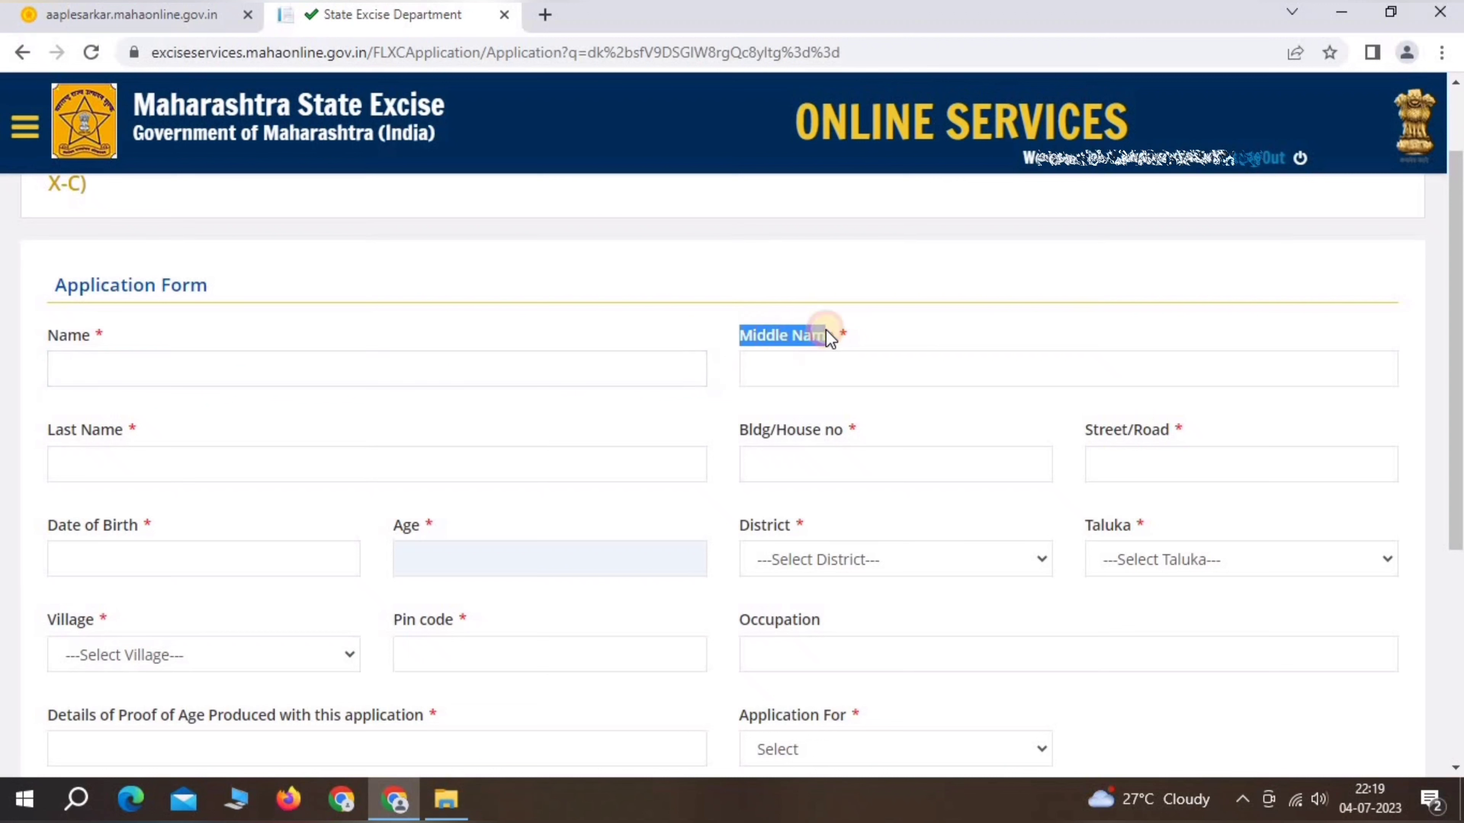
{"action": "left_click", "coordinate": [830, 336]}
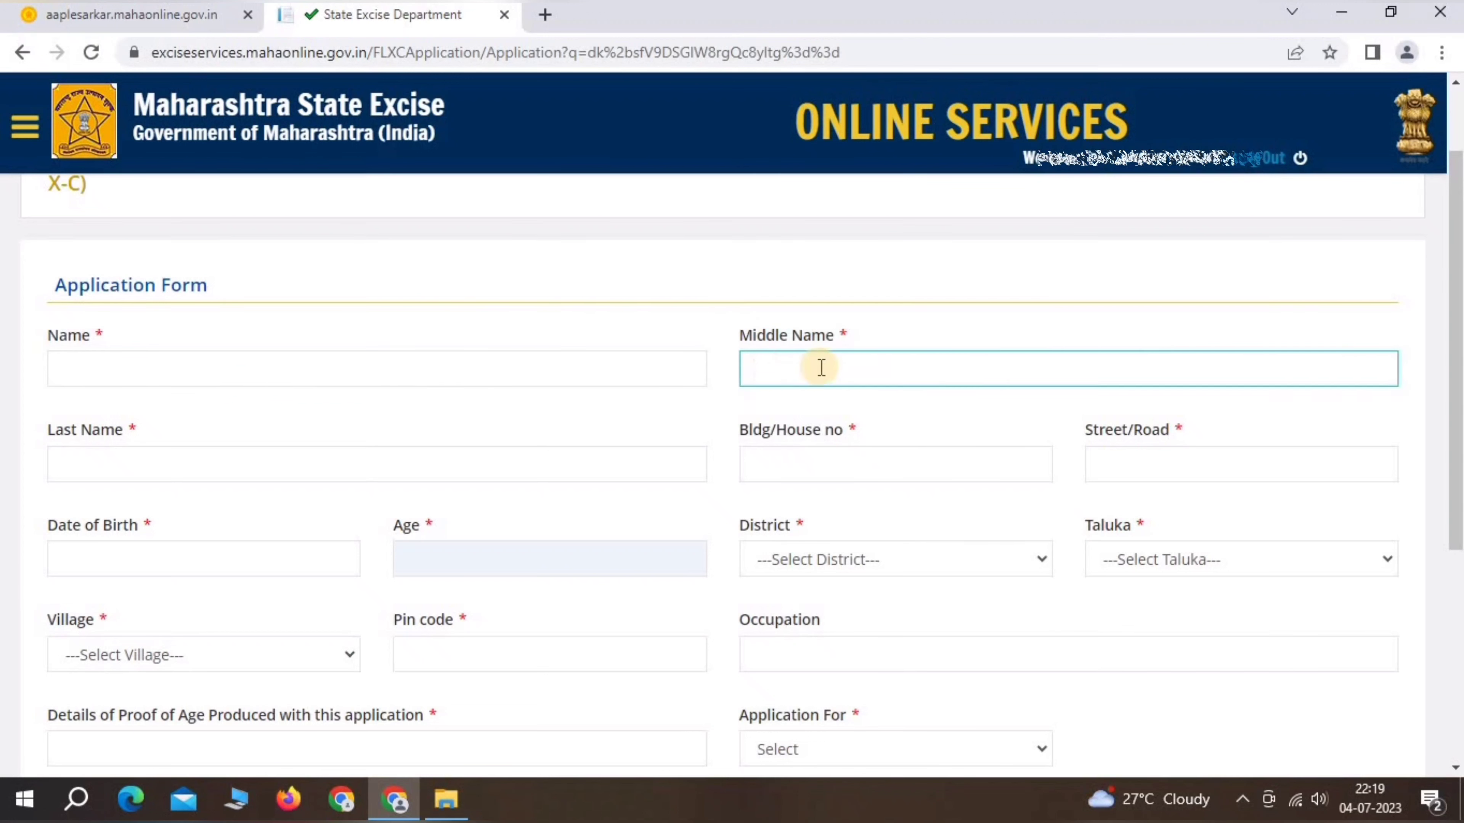
{"action": "left_click", "coordinate": [50, 430]}
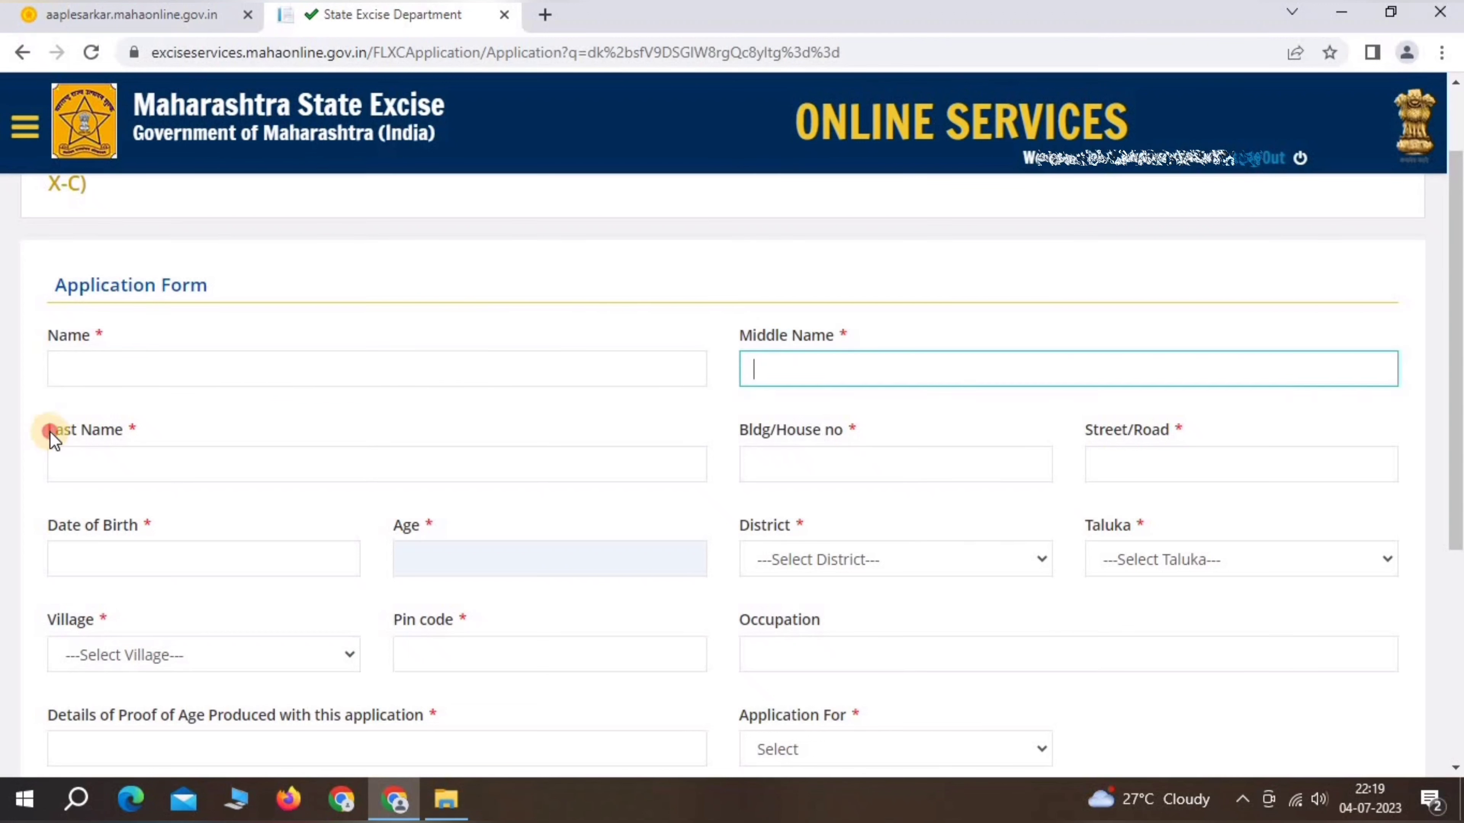
{"action": "left_click_drag", "start_coordinate": [51, 439], "coordinate": [108, 429]}
{"action": "left_click", "coordinate": [116, 430]}
{"action": "left_click", "coordinate": [747, 439]}
{"action": "left_click_drag", "start_coordinate": [748, 441], "coordinate": [810, 436]}
{"action": "left_click", "coordinate": [810, 436]}
{"action": "left_click_drag", "start_coordinate": [1103, 436], "coordinate": [1164, 426]}
{"action": "left_click", "coordinate": [1164, 426]}
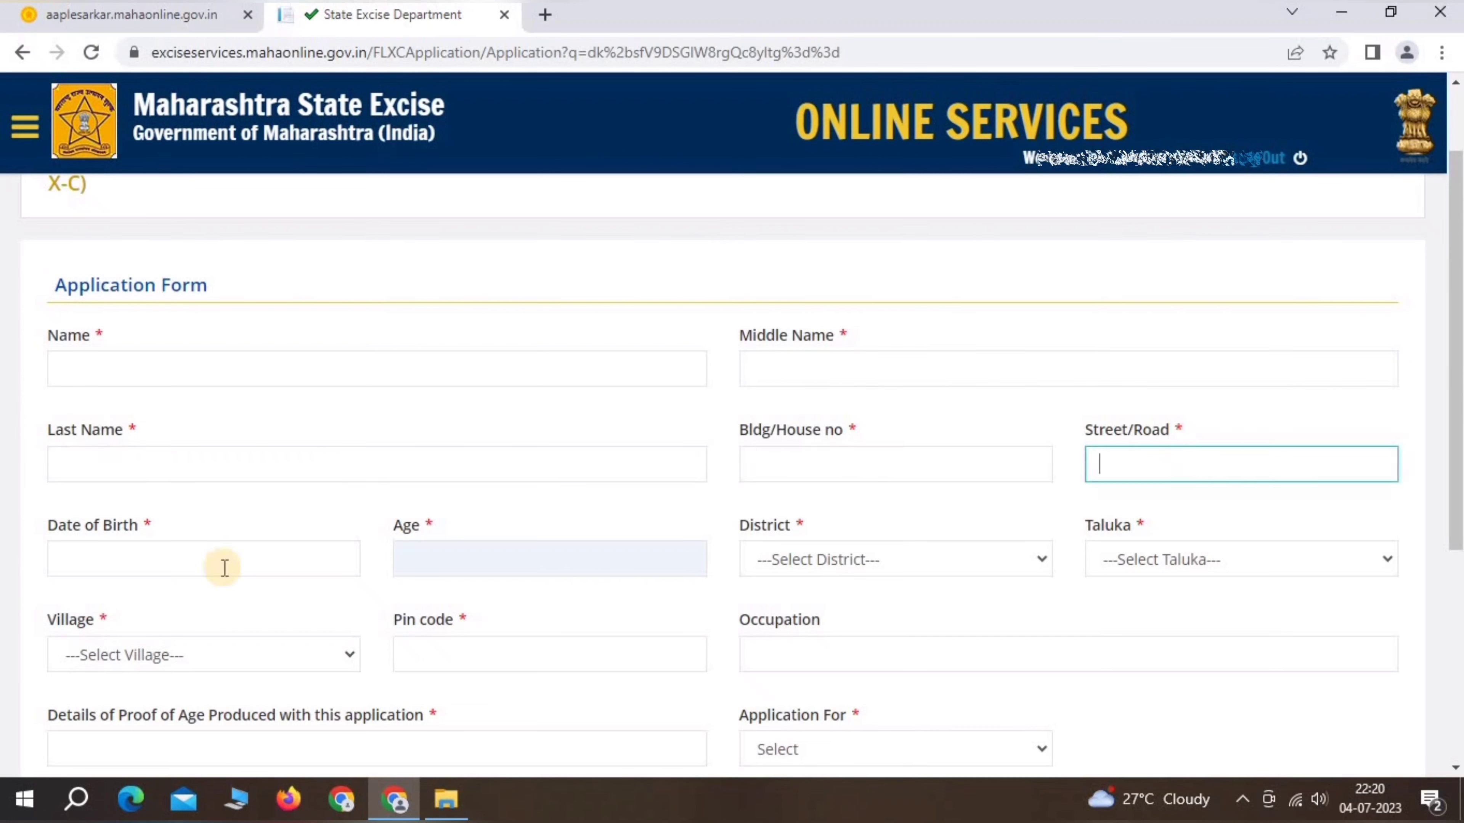
- Examine the form's birth date, age, district, taluka, village, pin code, occupation and proof of age fields
{"action": "left_click", "coordinate": [98, 557]}
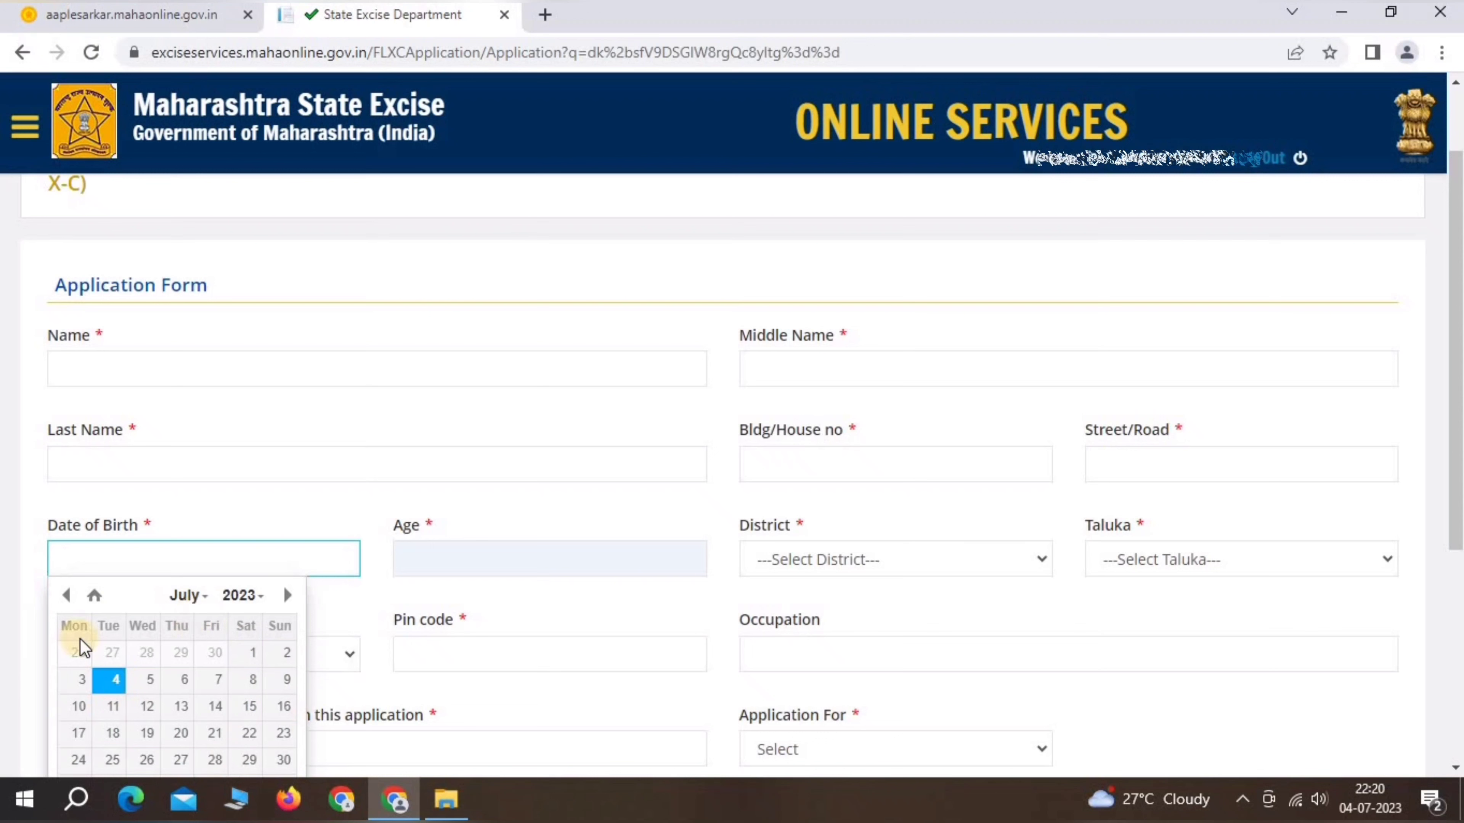
{"action": "left_click", "coordinate": [403, 524]}
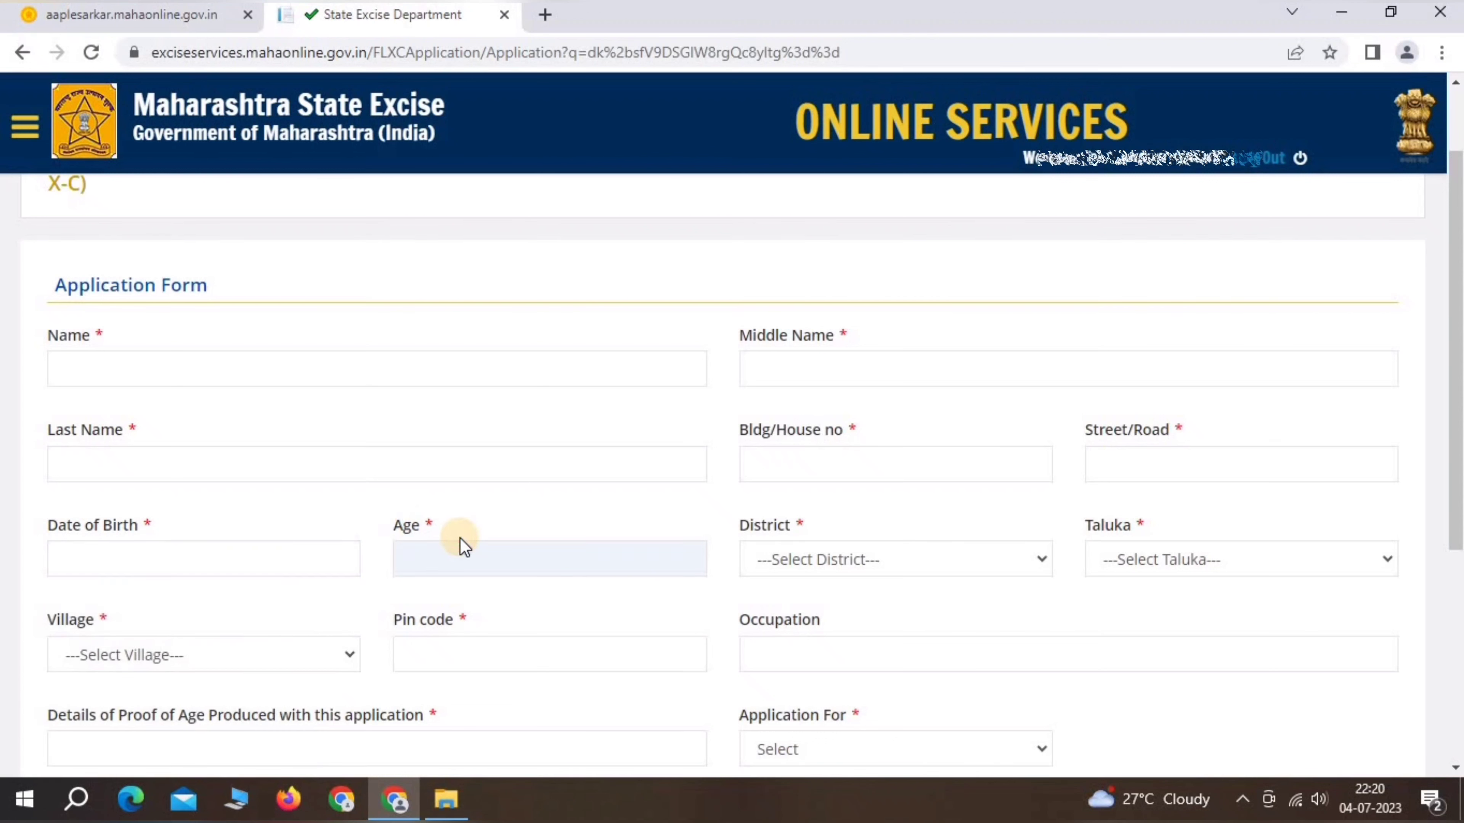
{"action": "left_click_drag", "start_coordinate": [749, 526], "coordinate": [794, 526]}
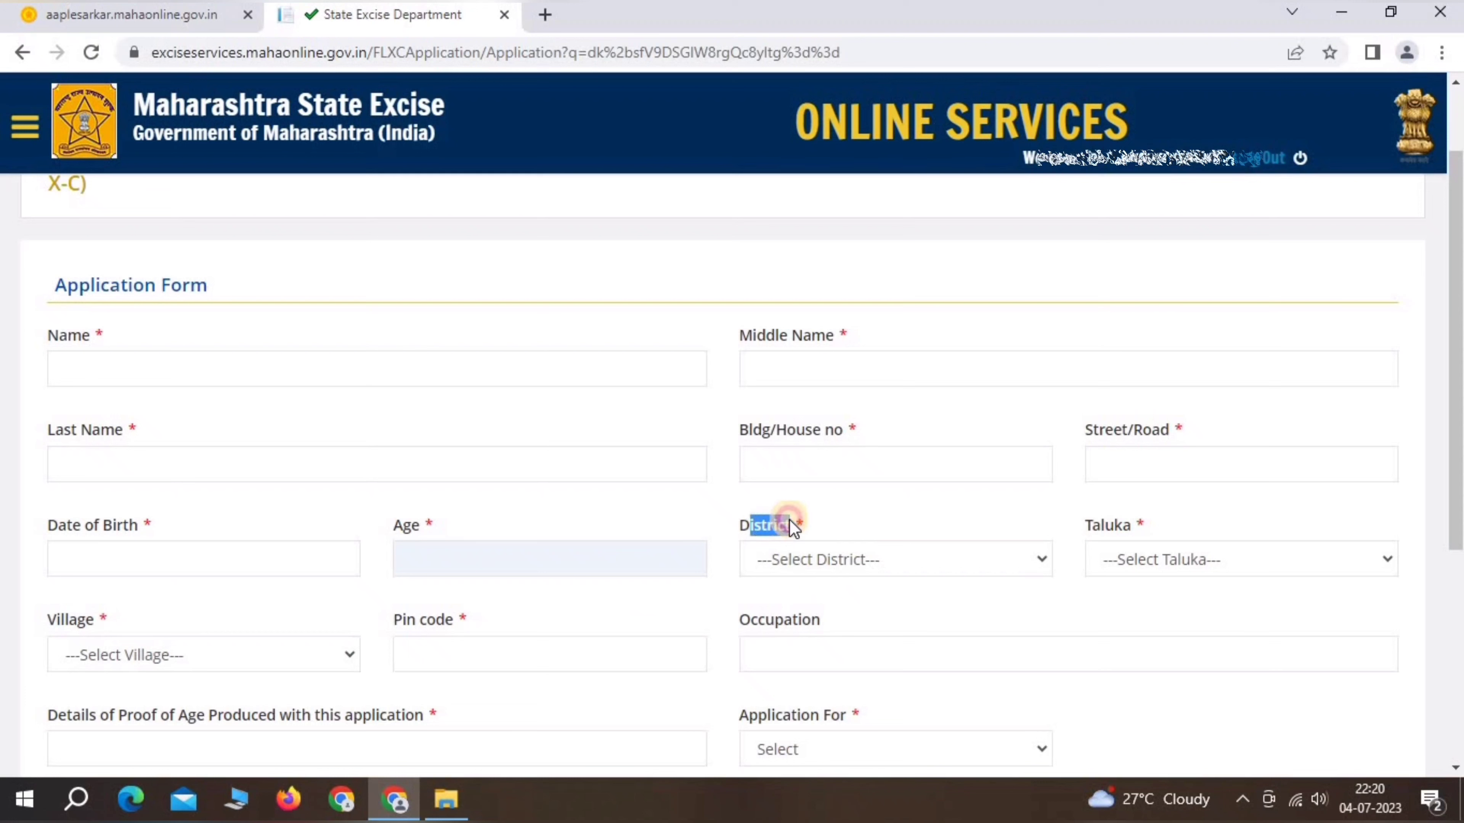
{"action": "left_click_drag", "start_coordinate": [1089, 523], "coordinate": [1140, 522]}
{"action": "left_click", "coordinate": [13, 696]}
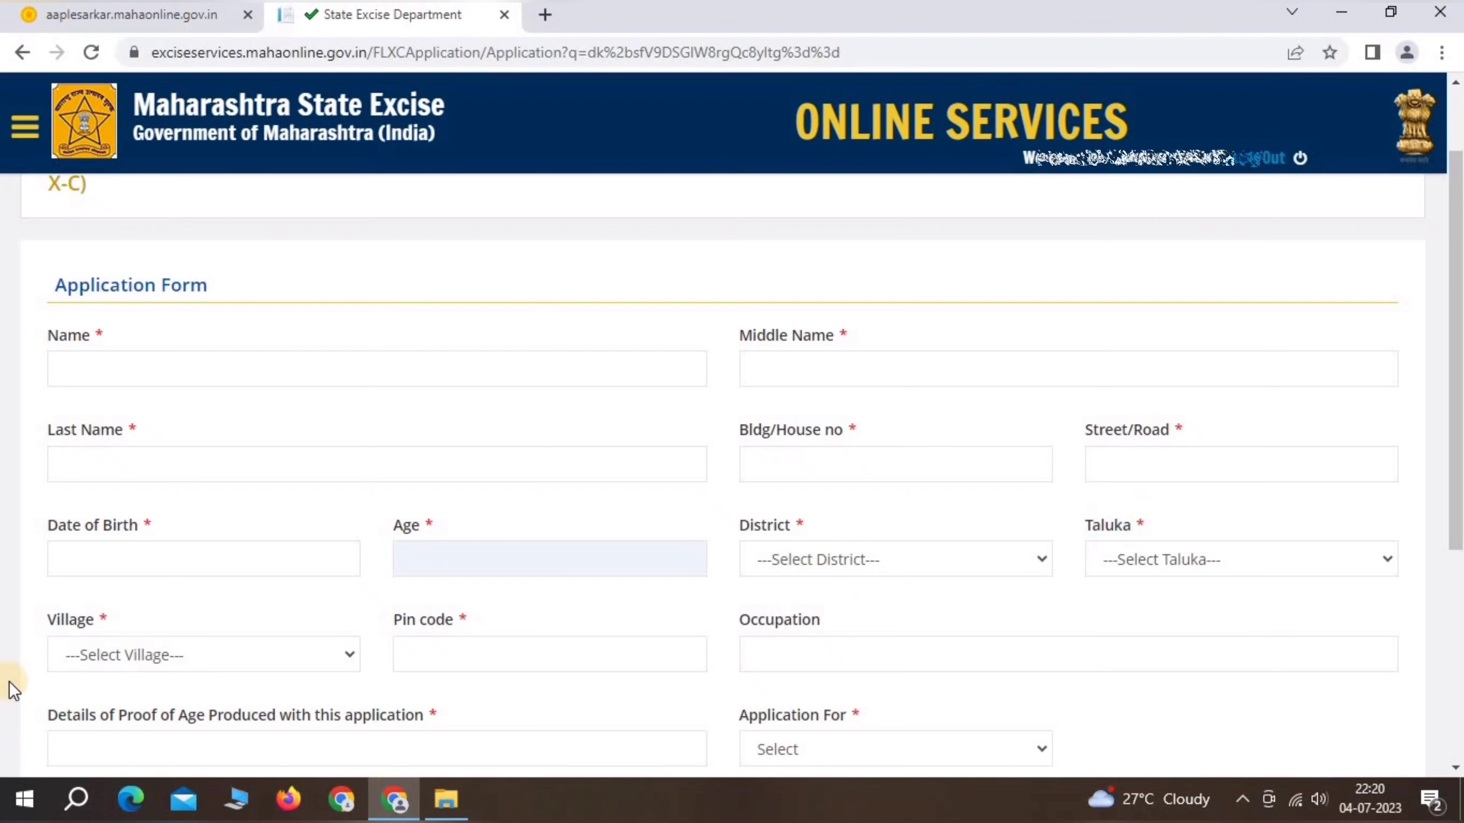
{"action": "left_click_drag", "start_coordinate": [57, 612], "coordinate": [98, 613]}
{"action": "left_click", "coordinate": [451, 651]}
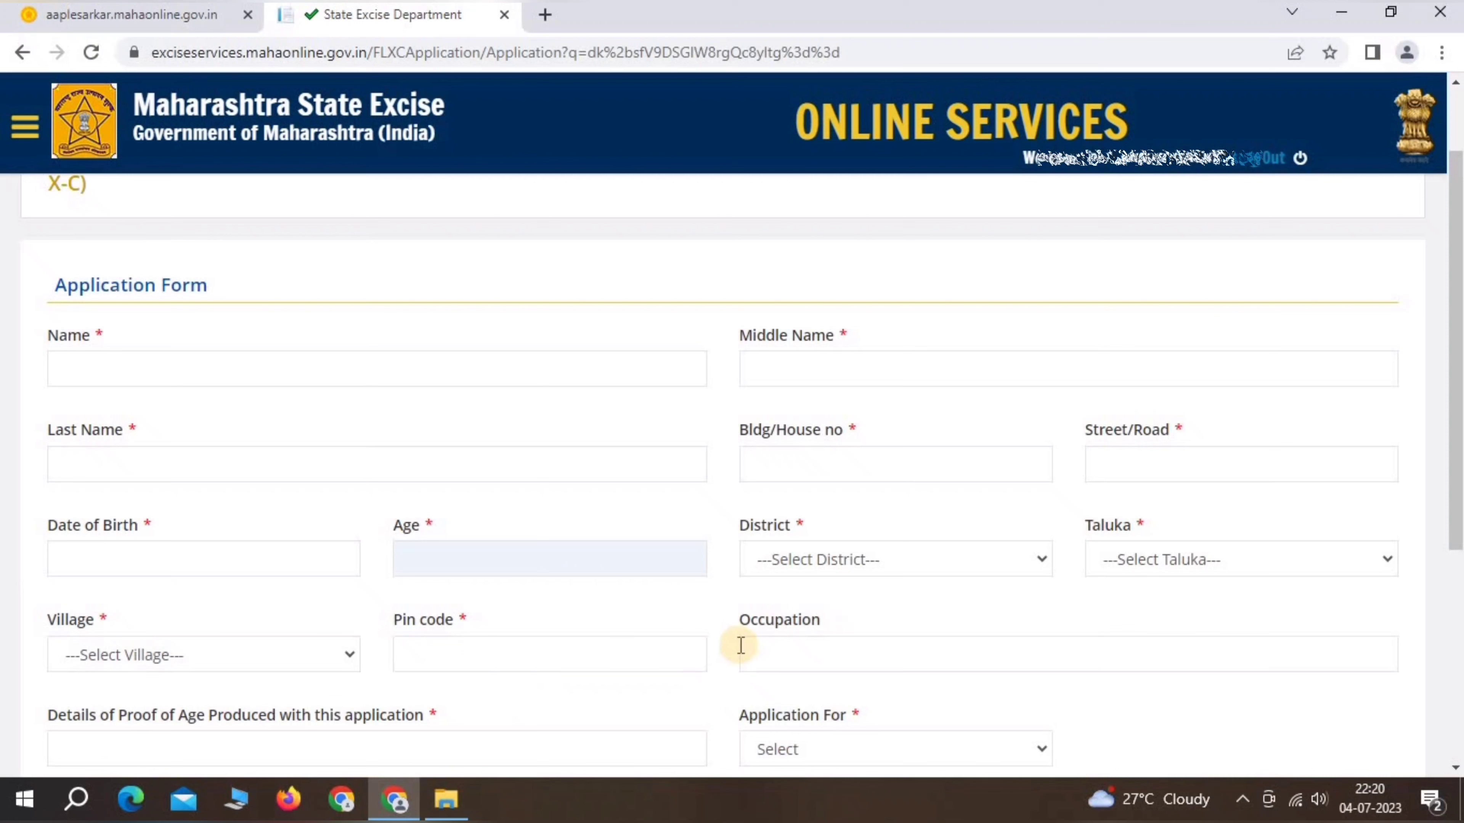
{"action": "left_click", "coordinate": [813, 626]}
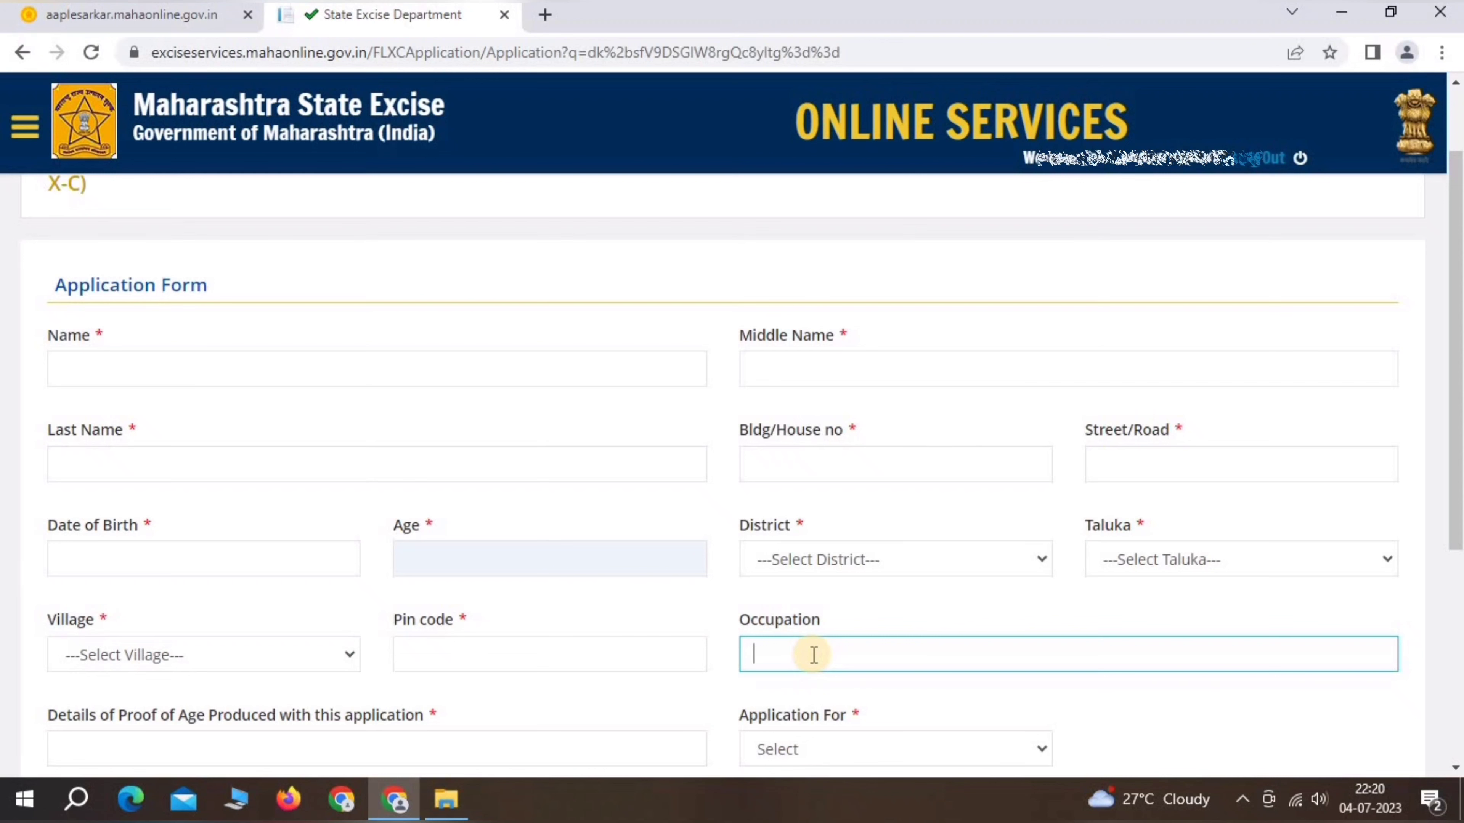
{"action": "scroll", "coordinate": [793, 640], "scroll_direction": "down", "scroll_amount": 5}
{"action": "left_click", "coordinate": [78, 424]}
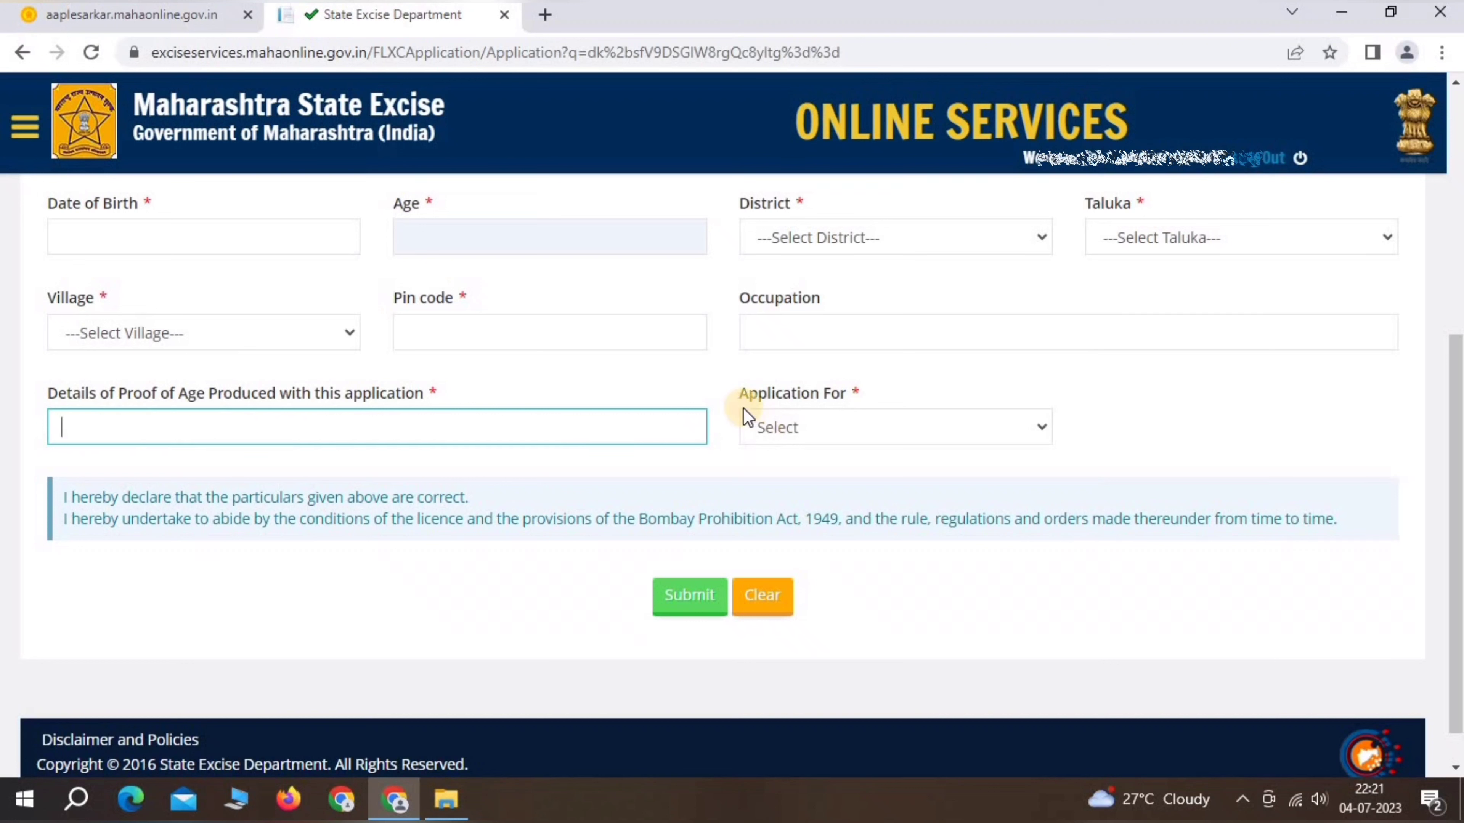
- Set Application For to "Application for 1year Permit" in the liquor permit form
{"action": "left_click_drag", "start_coordinate": [744, 389], "coordinate": [841, 389]}
{"action": "left_click", "coordinate": [841, 389]}
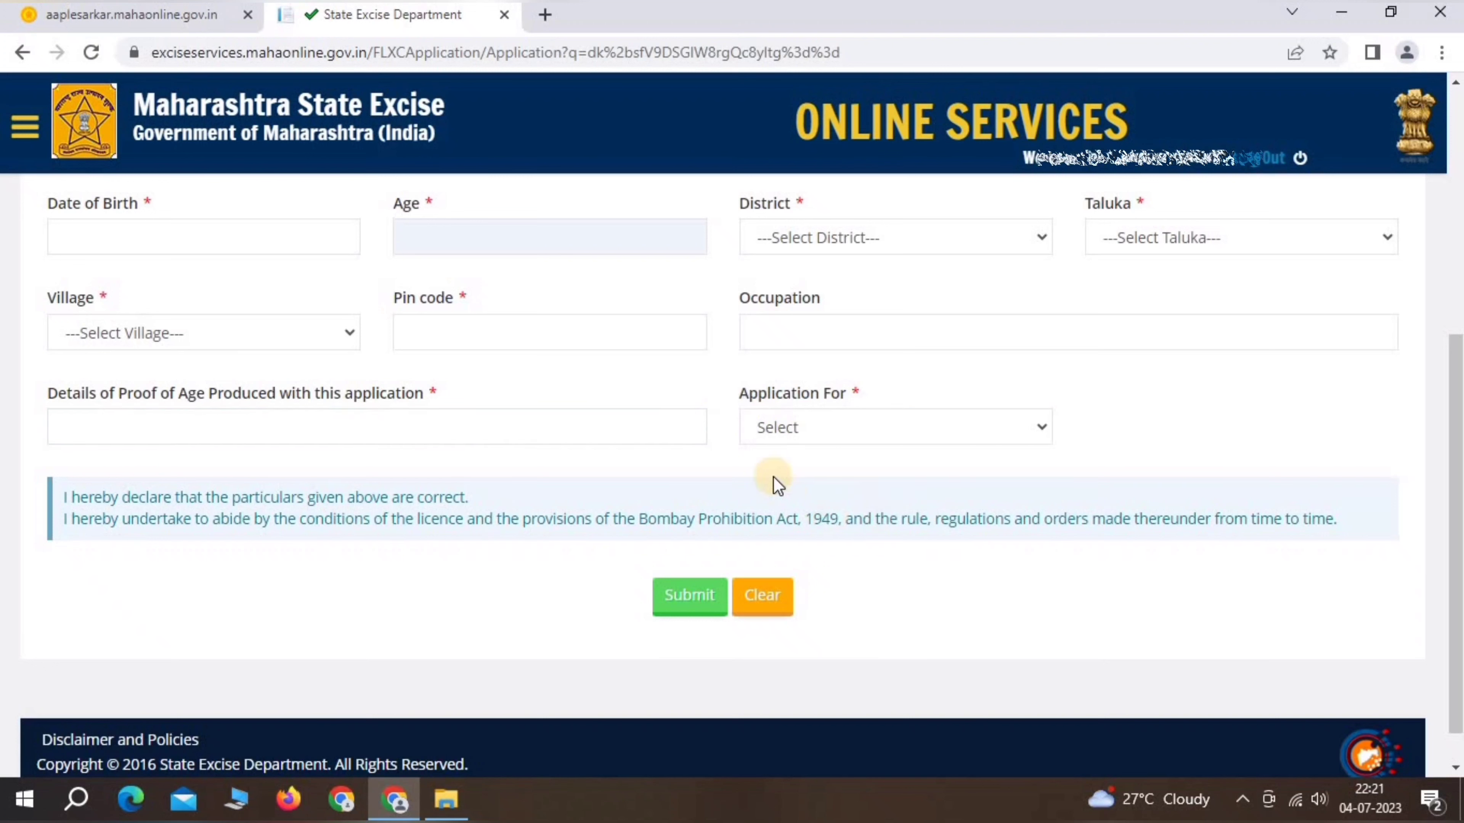
{"action": "left_click", "coordinate": [803, 428]}
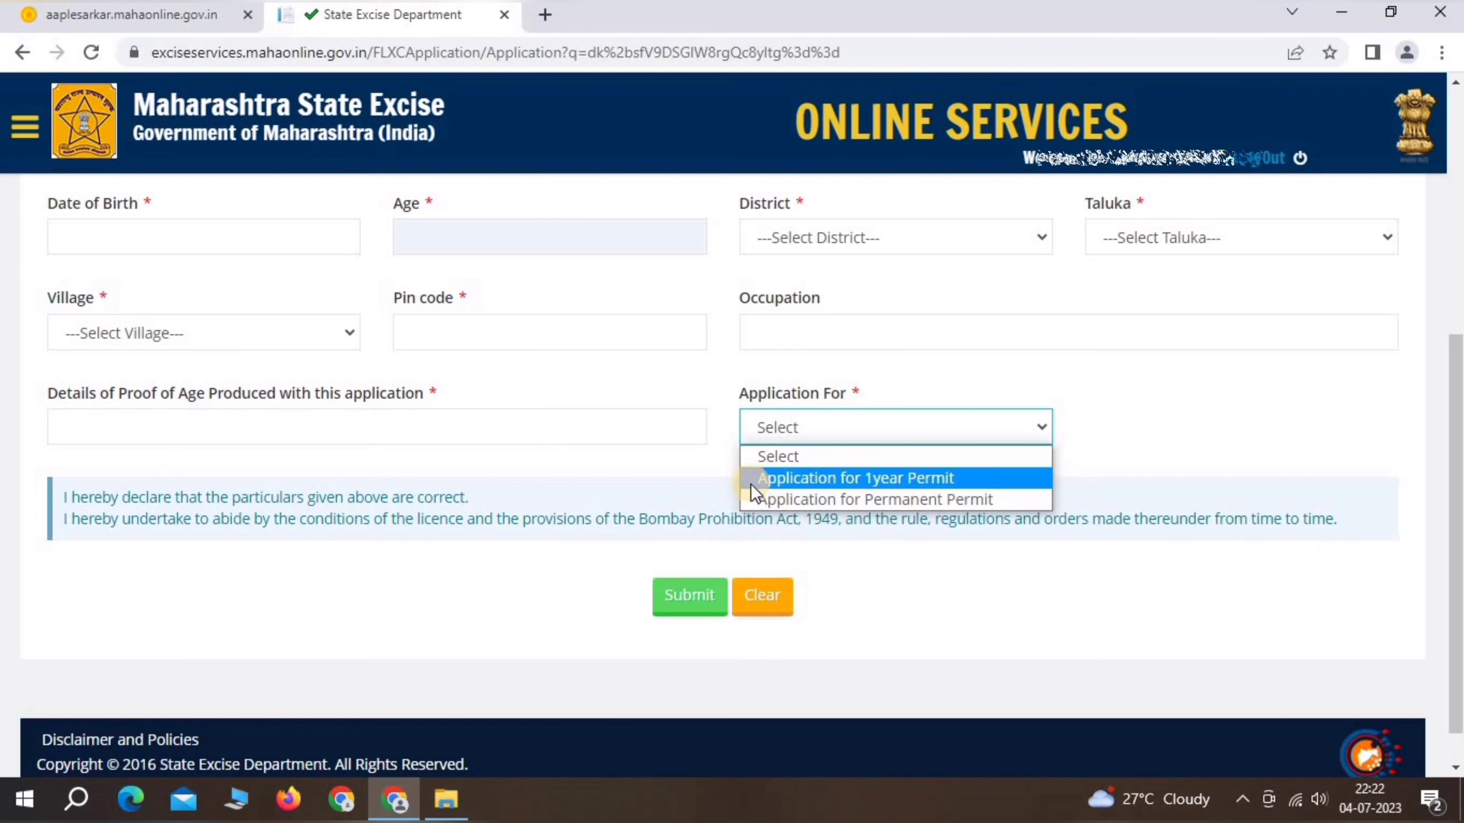
{"action": "left_click", "coordinate": [794, 479]}
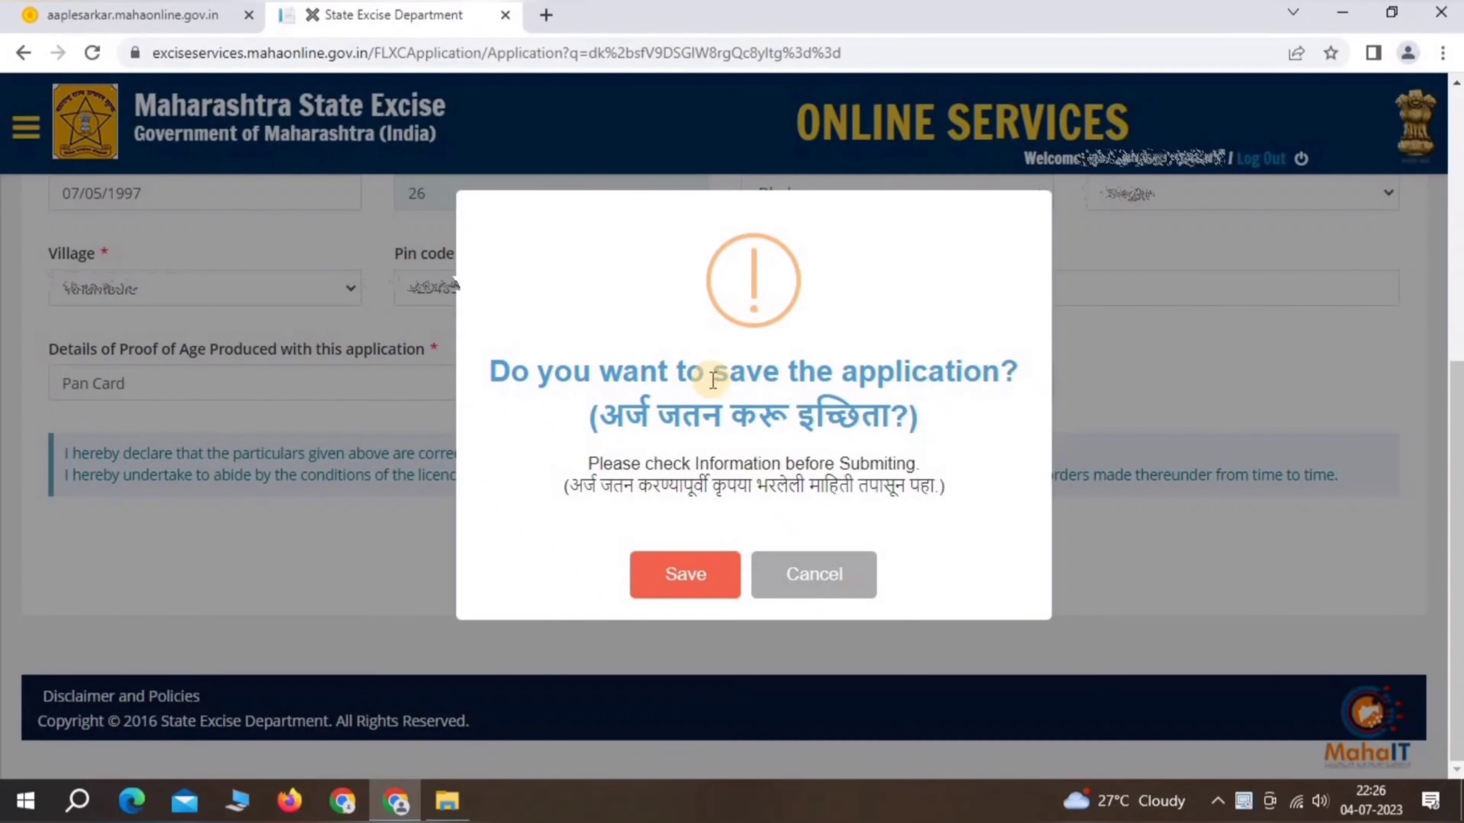
- Read the save confirmation and save the liquor permit application
{"action": "left_click_drag", "start_coordinate": [599, 418], "coordinate": [882, 417]}
{"action": "left_click", "coordinate": [882, 418]}
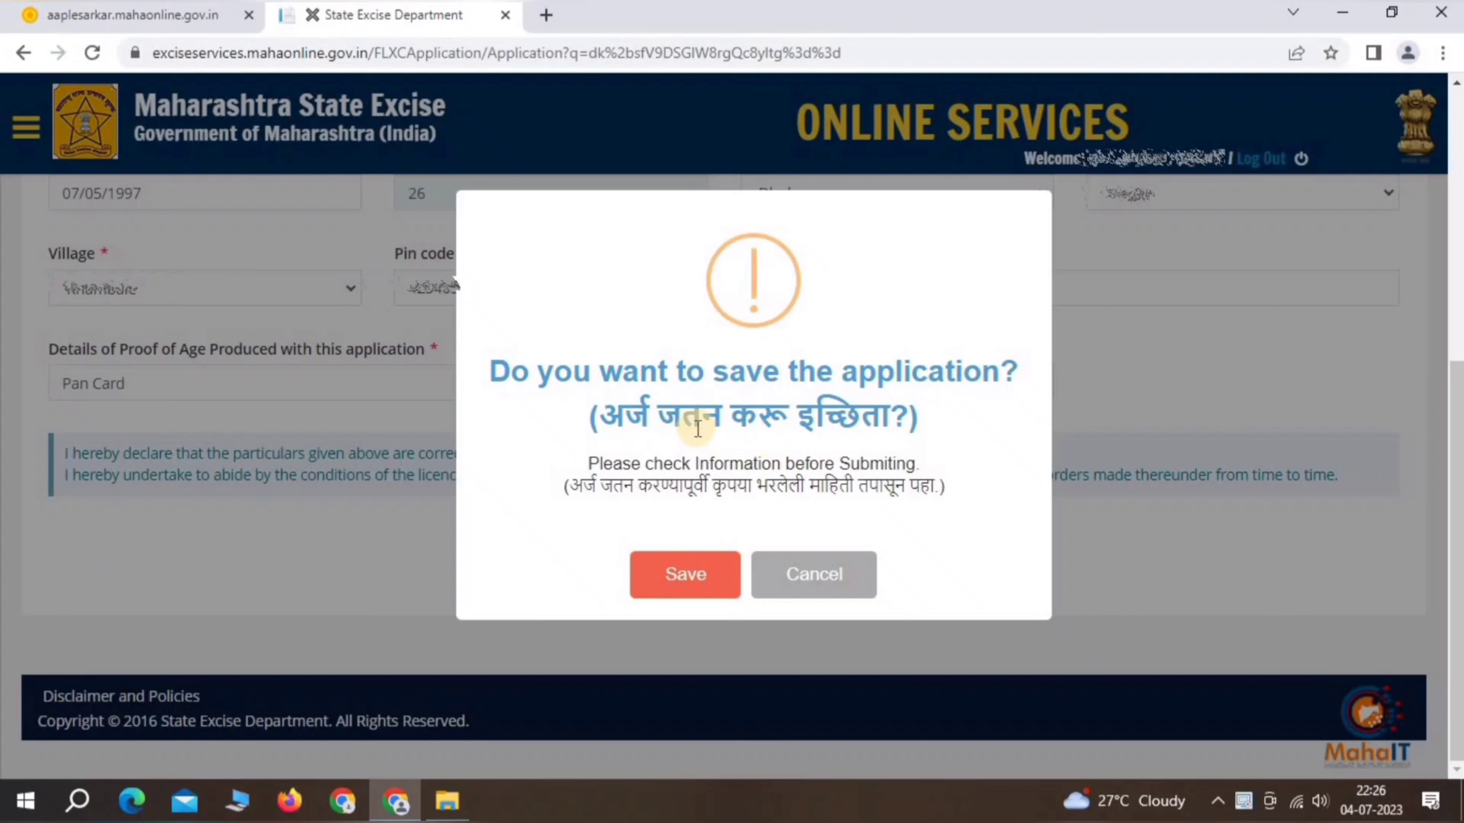
{"action": "left_click_drag", "start_coordinate": [581, 486], "coordinate": [882, 487]}
{"action": "left_click", "coordinate": [891, 487]}
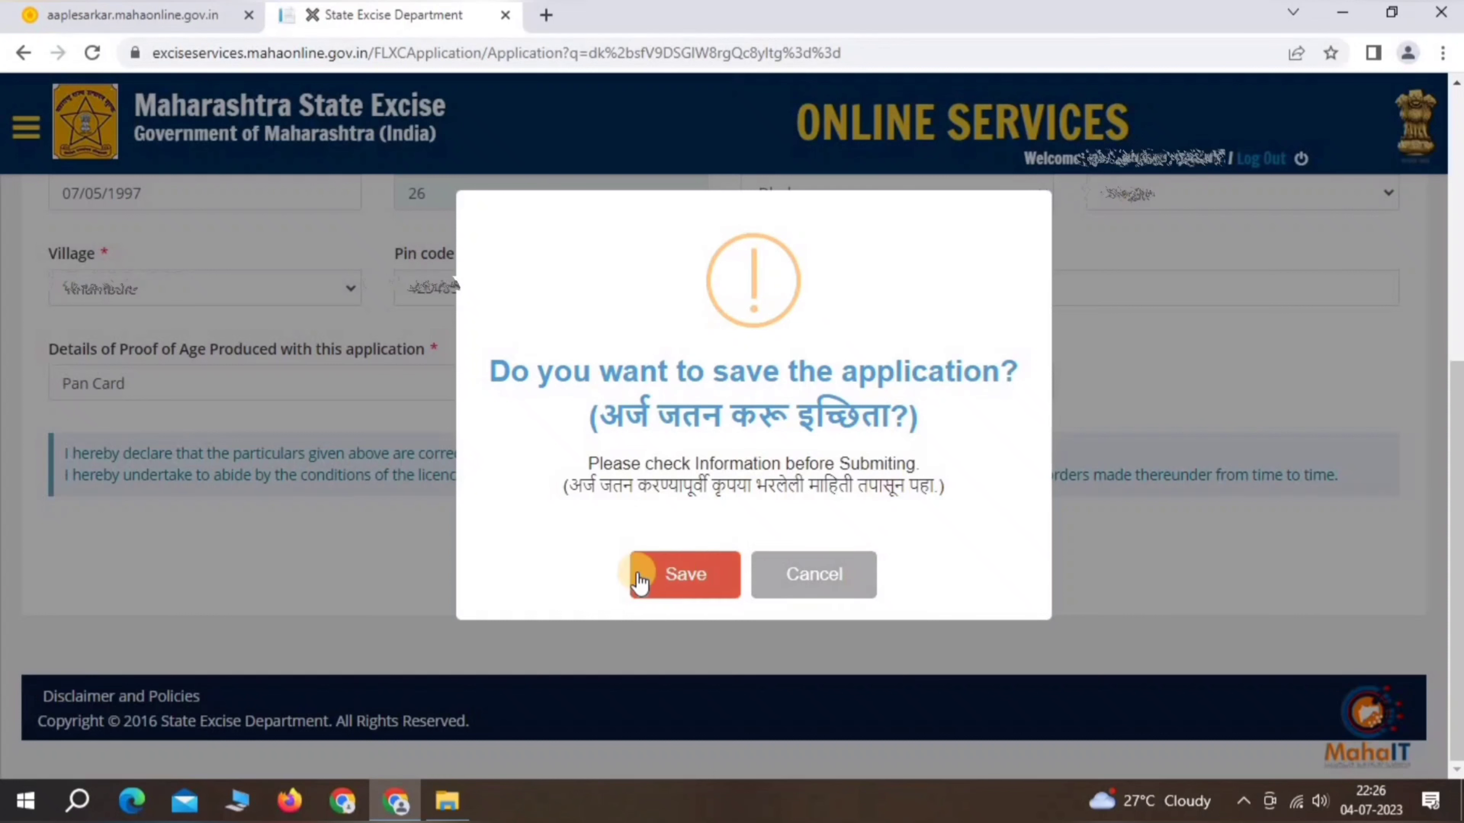
{"action": "left_click", "coordinate": [662, 573]}
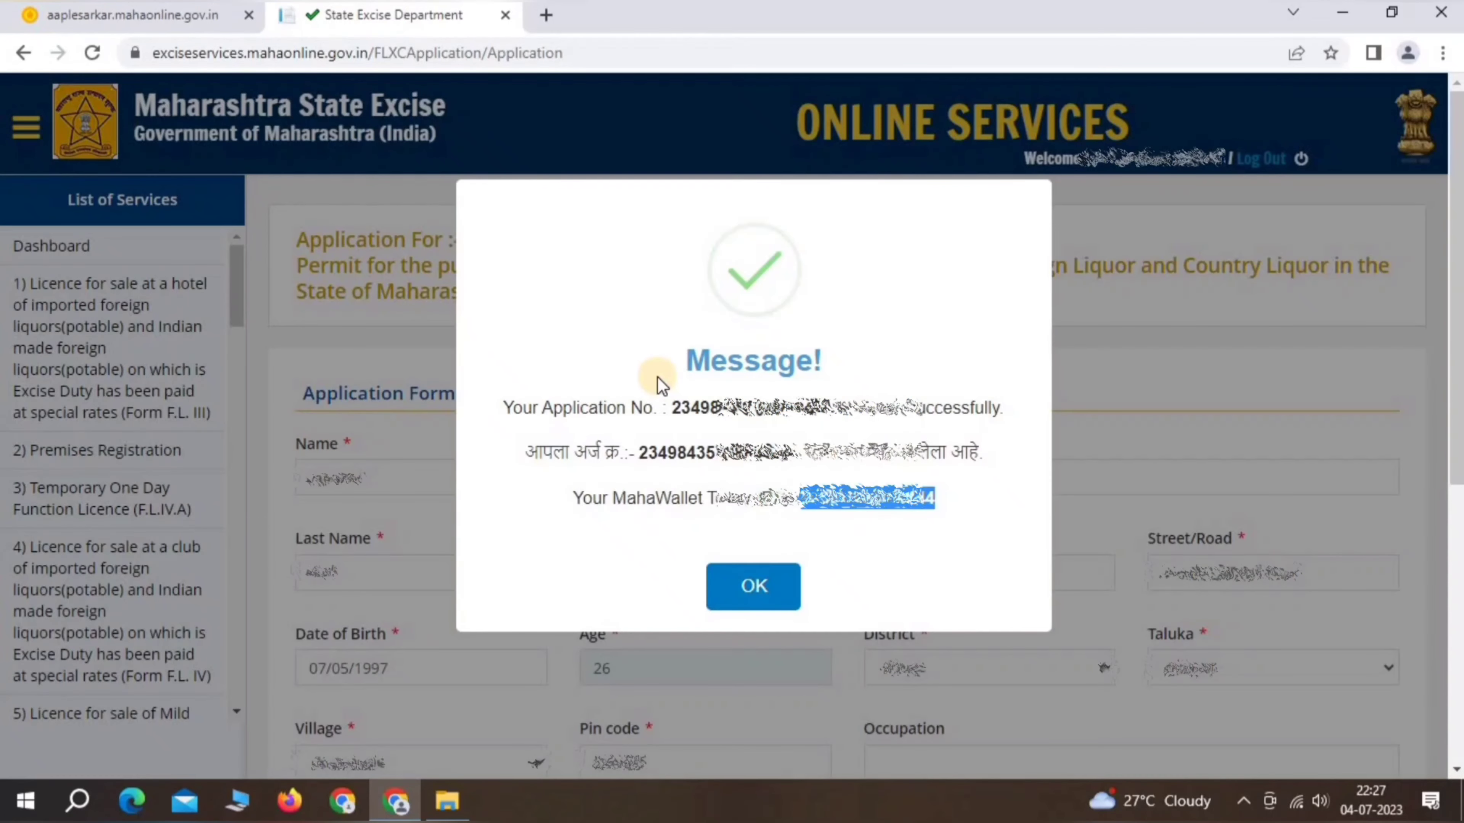
- Examine the application number and MahaWallet token details in the submission message
{"action": "left_click_drag", "start_coordinate": [512, 408], "coordinate": [890, 410]}
{"action": "left_click", "coordinate": [900, 413]}
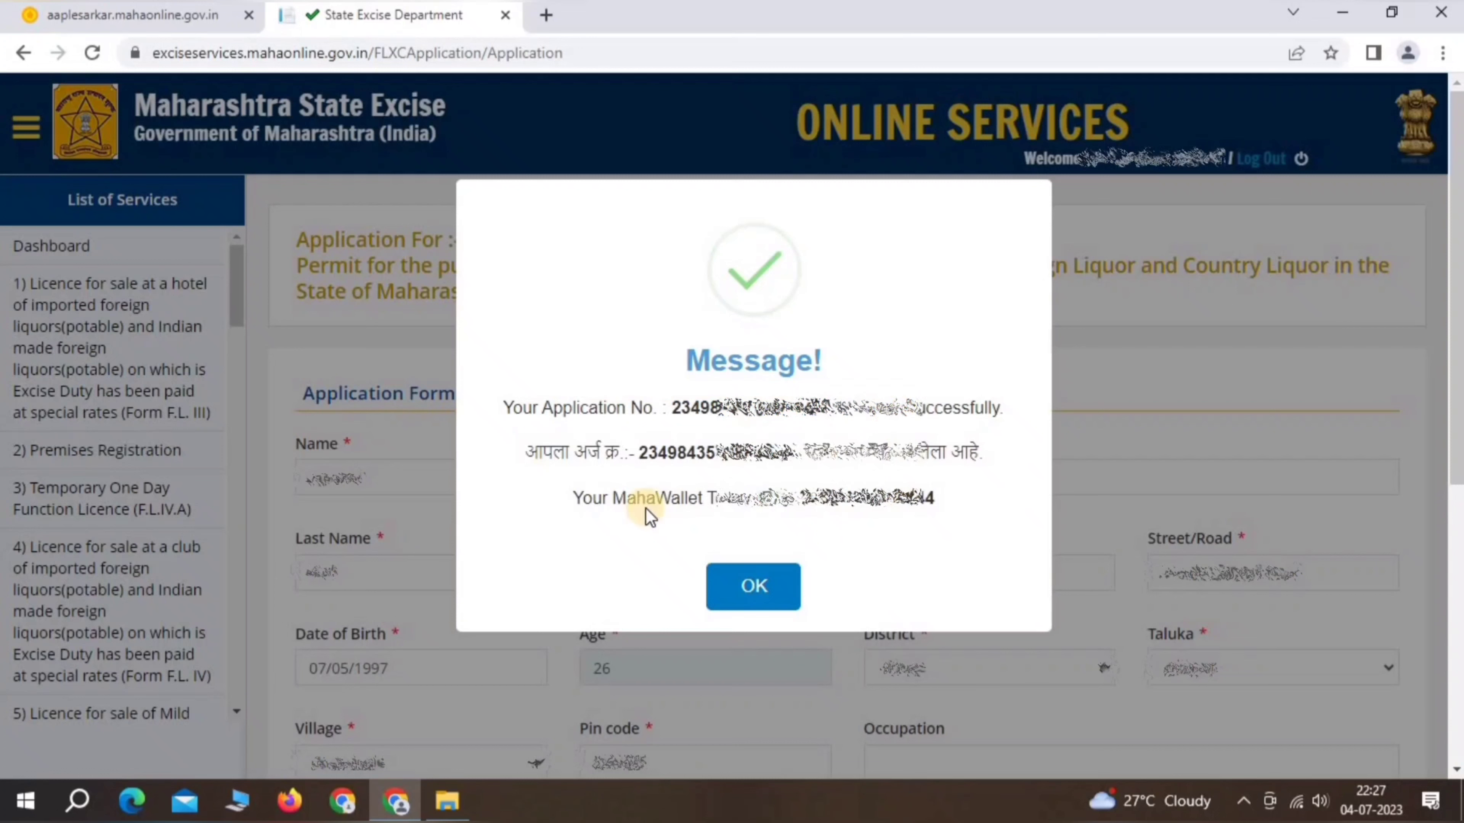
{"action": "left_click_drag", "start_coordinate": [637, 452], "coordinate": [925, 499]}
{"action": "left_click", "coordinate": [779, 452]}
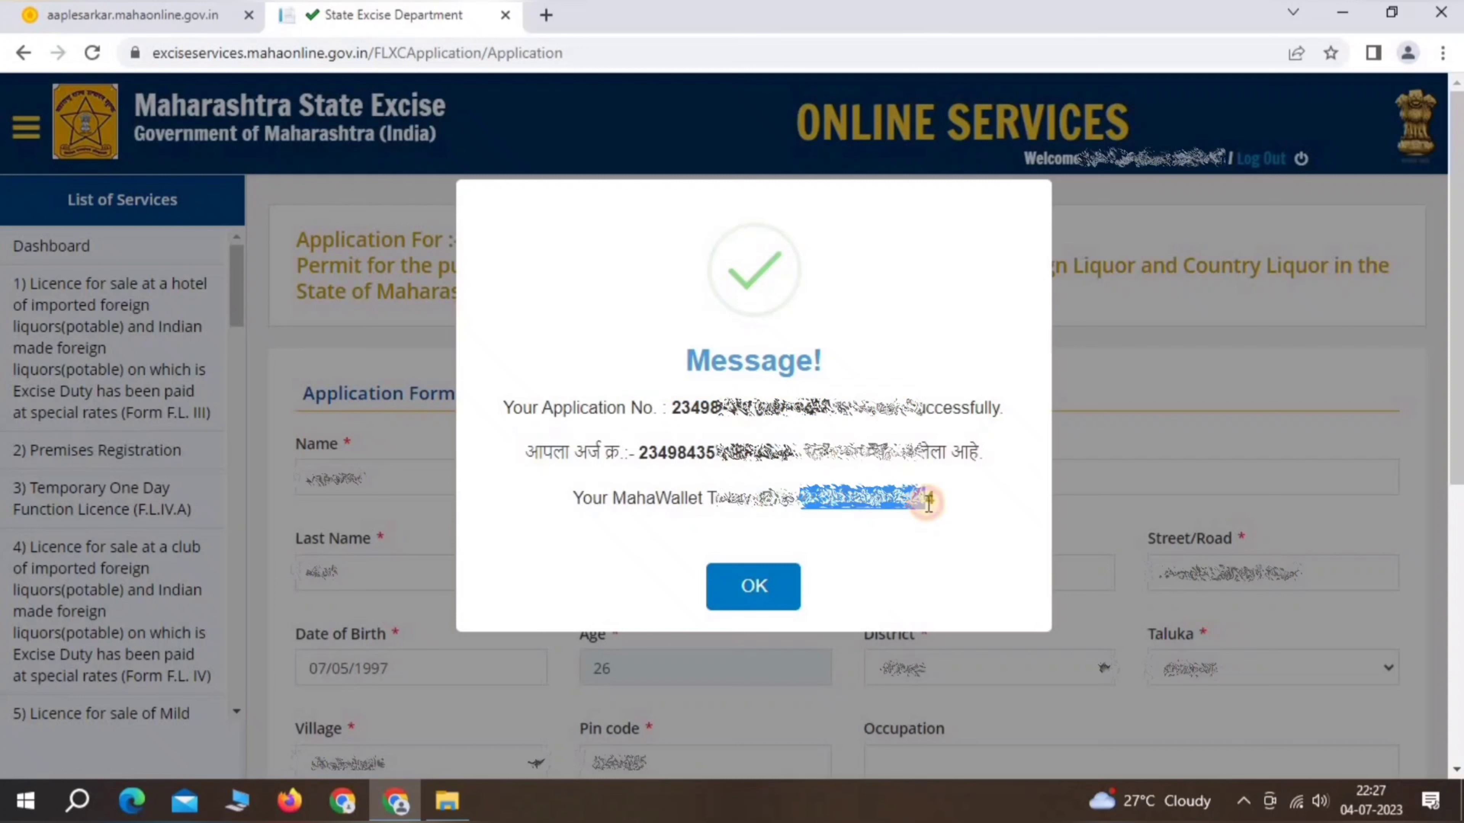
{"action": "left_click", "coordinate": [929, 505]}
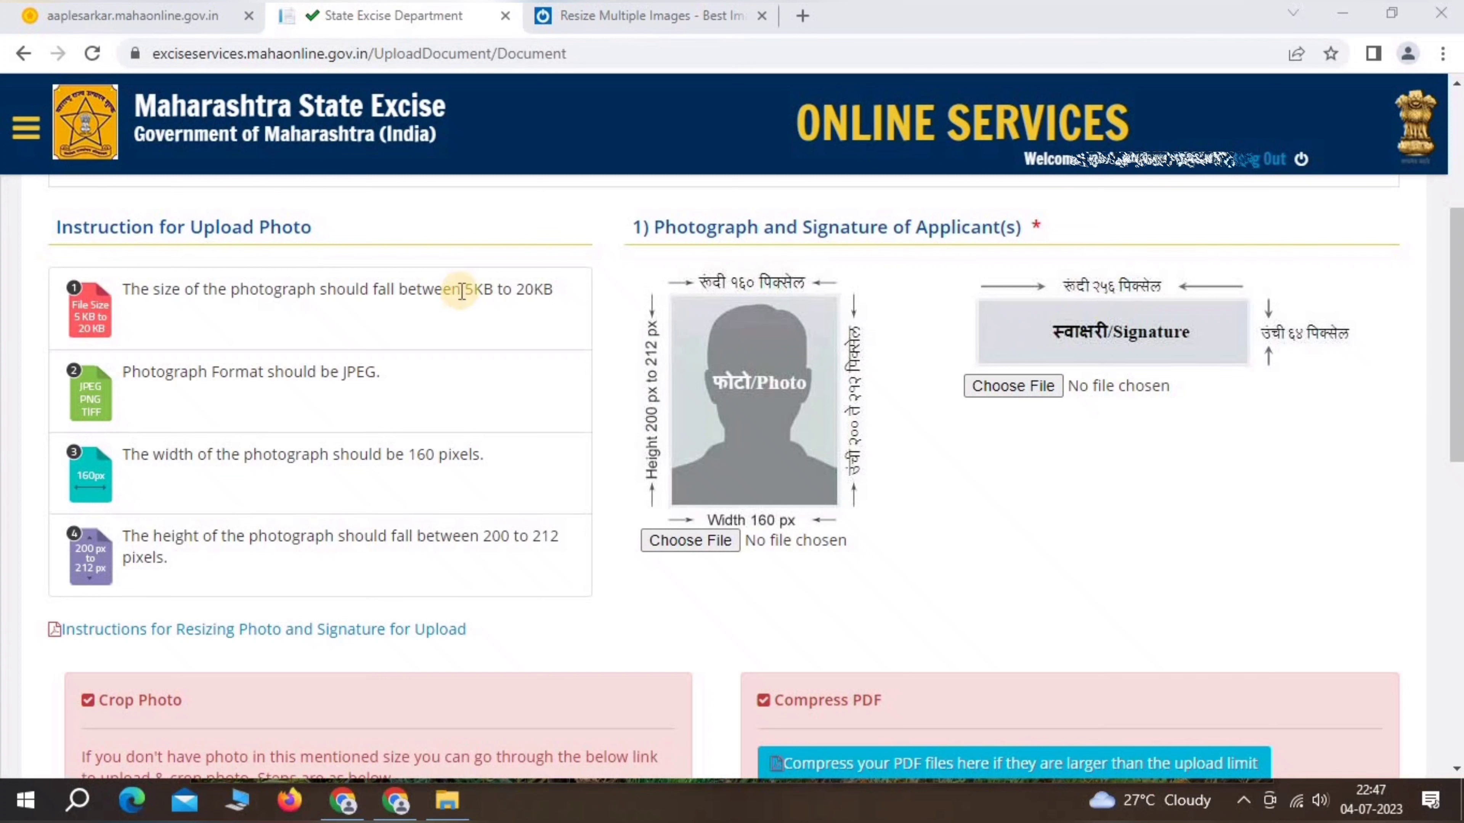
- Check the photo size requirement, switch to the 11zon Resize Multiple Images page and load Image_11zon from Downloads
{"action": "left_click_drag", "start_coordinate": [464, 291], "coordinate": [553, 291]}
{"action": "left_click", "coordinate": [554, 293]}
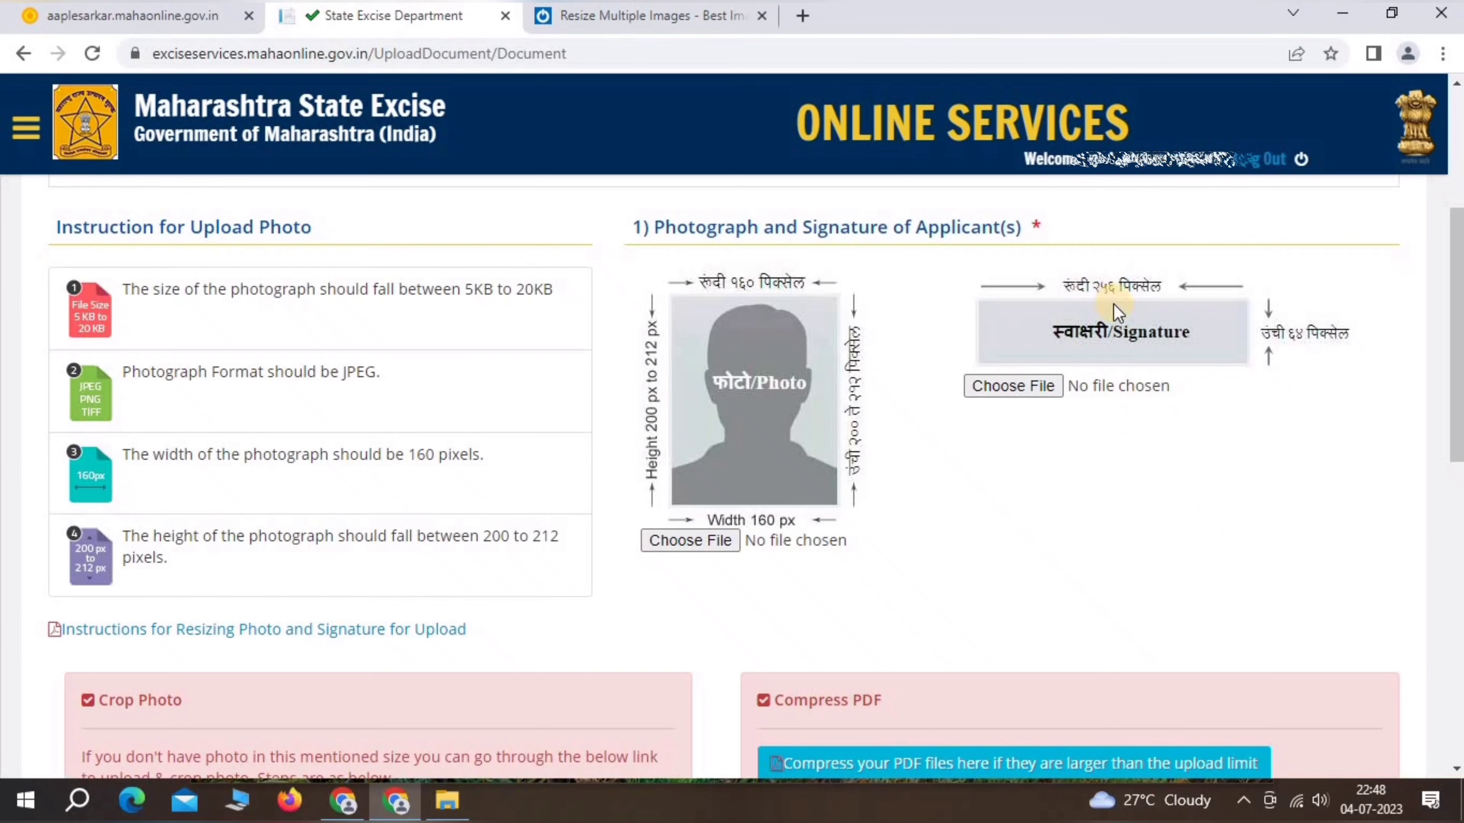
{"action": "key", "text": "ctrl+Tab"}
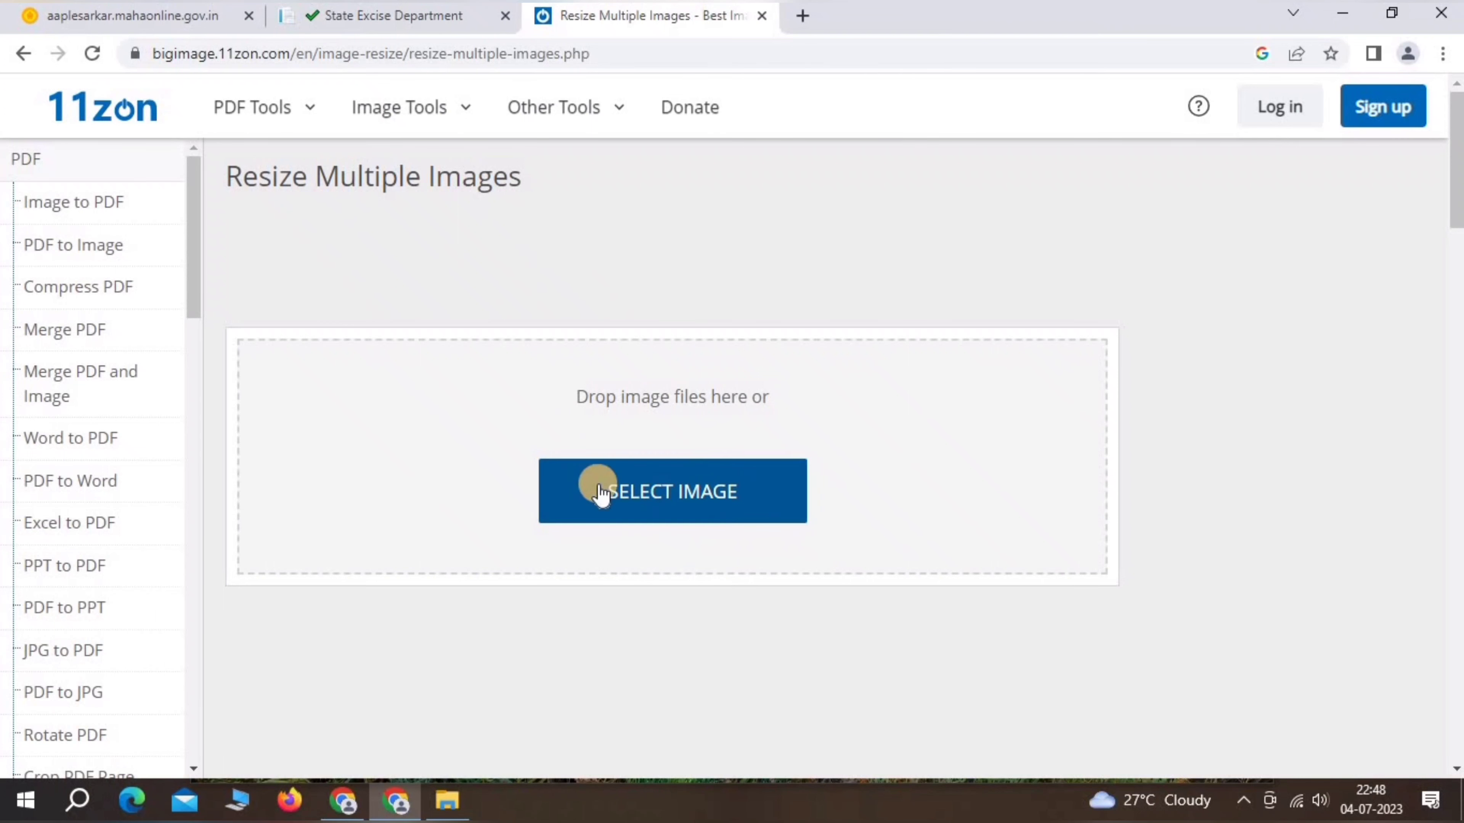
{"action": "left_click", "coordinate": [667, 494]}
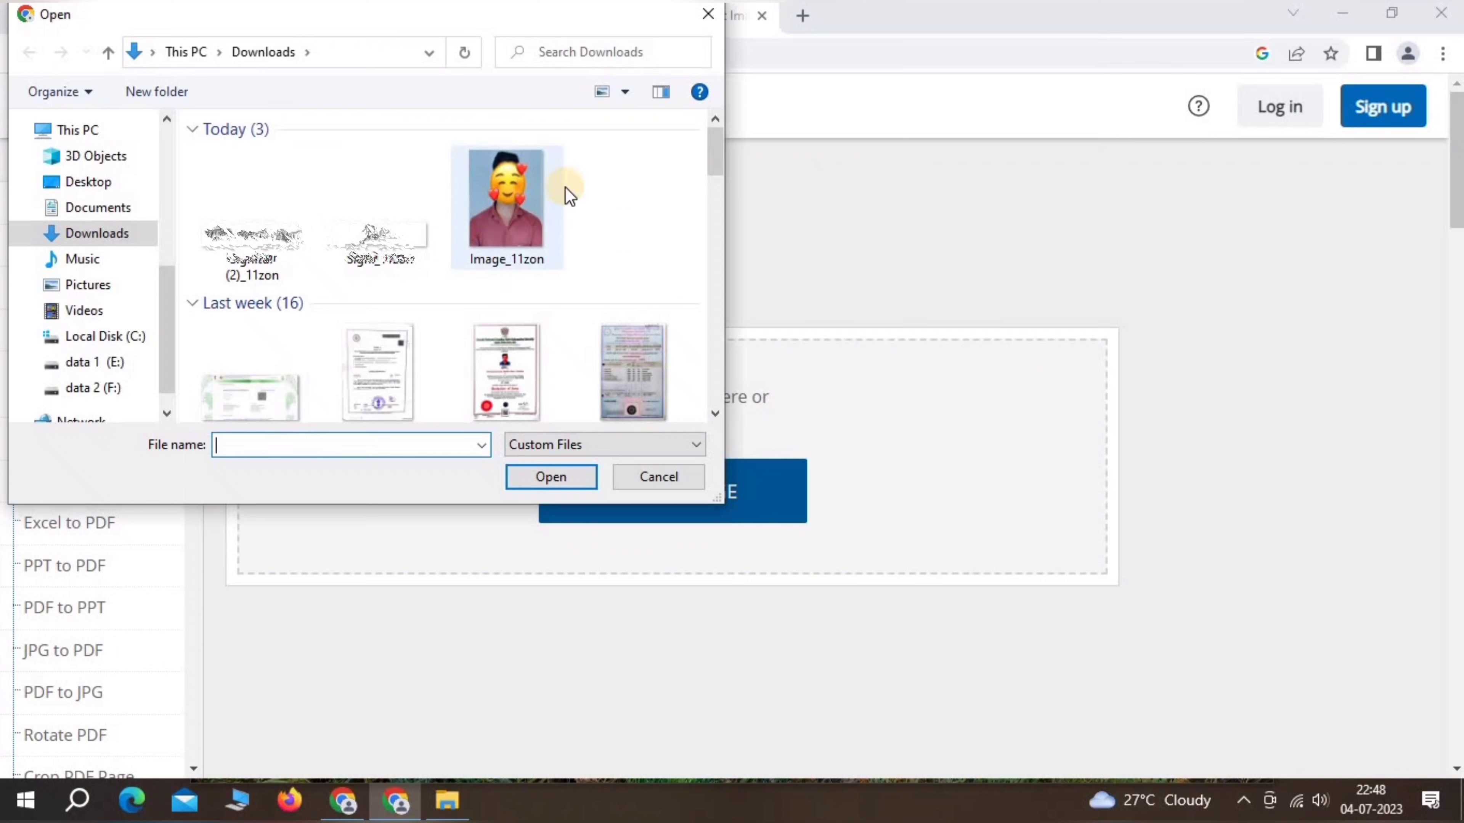
{"action": "left_click", "coordinate": [507, 202]}
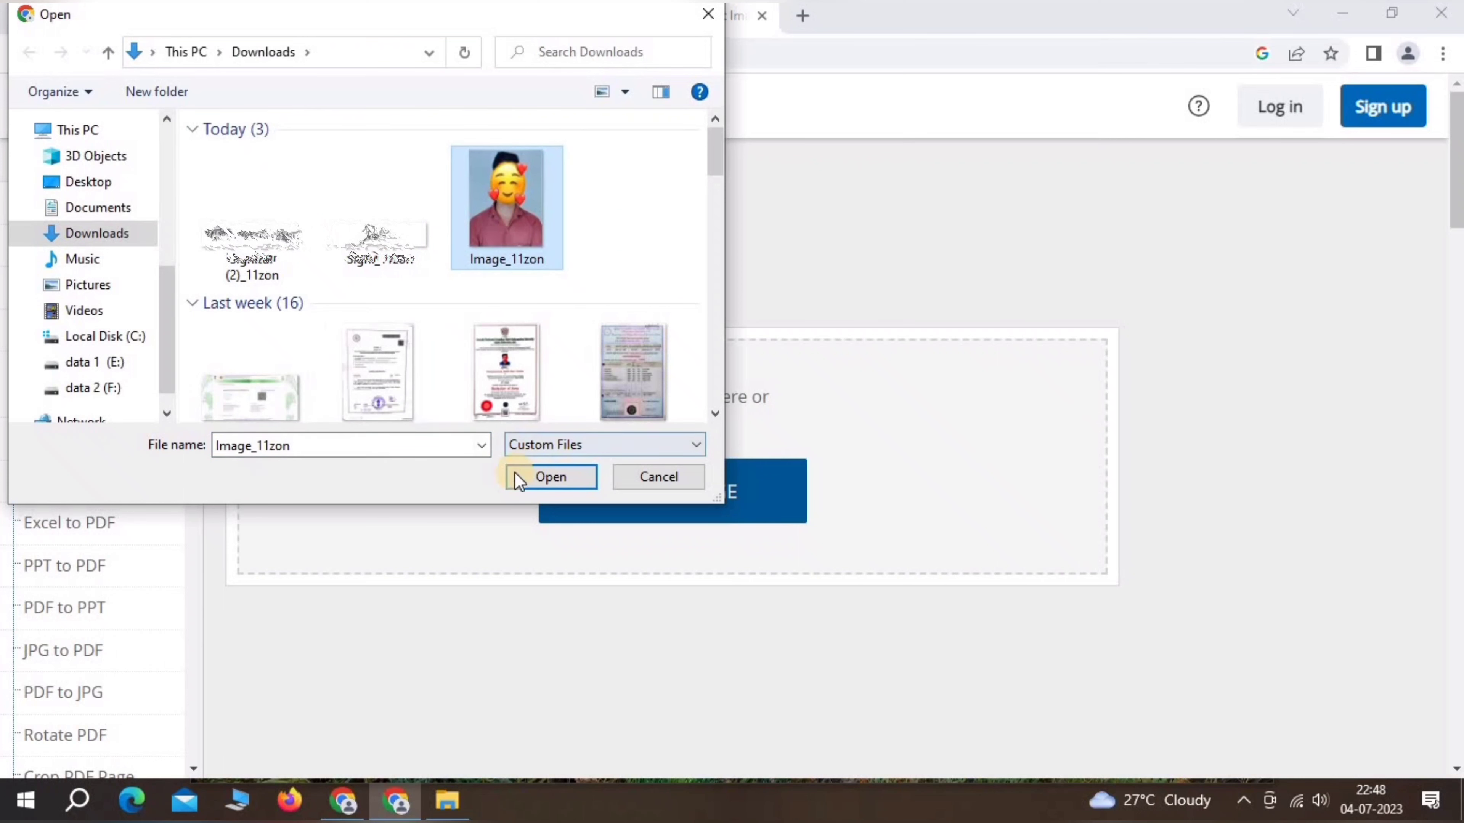
{"action": "left_click", "coordinate": [553, 479]}
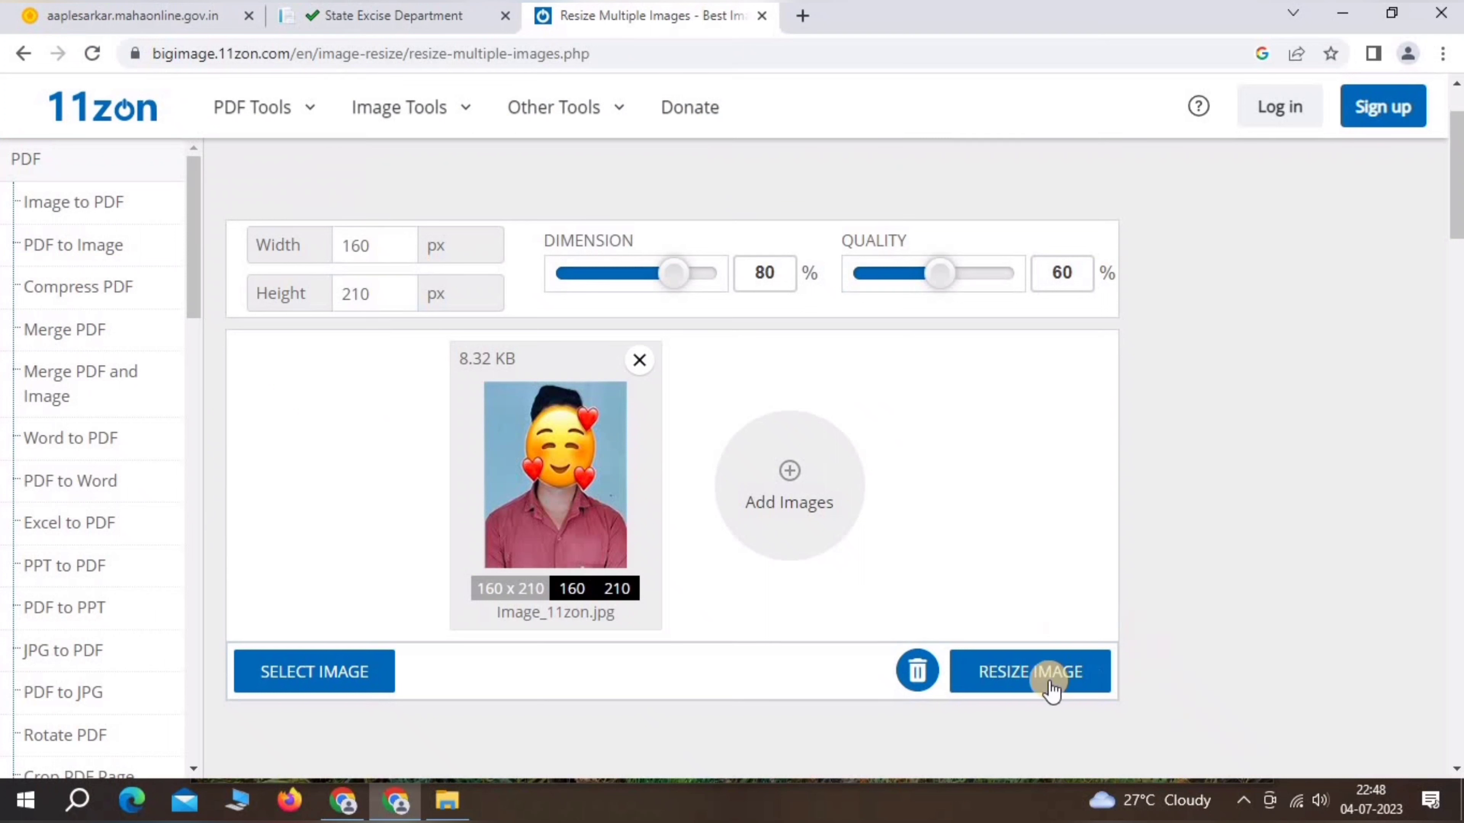
- Resize the photo at 160 × 210 px and apply a resize image quality of 86%
{"action": "left_click", "coordinate": [1019, 674]}
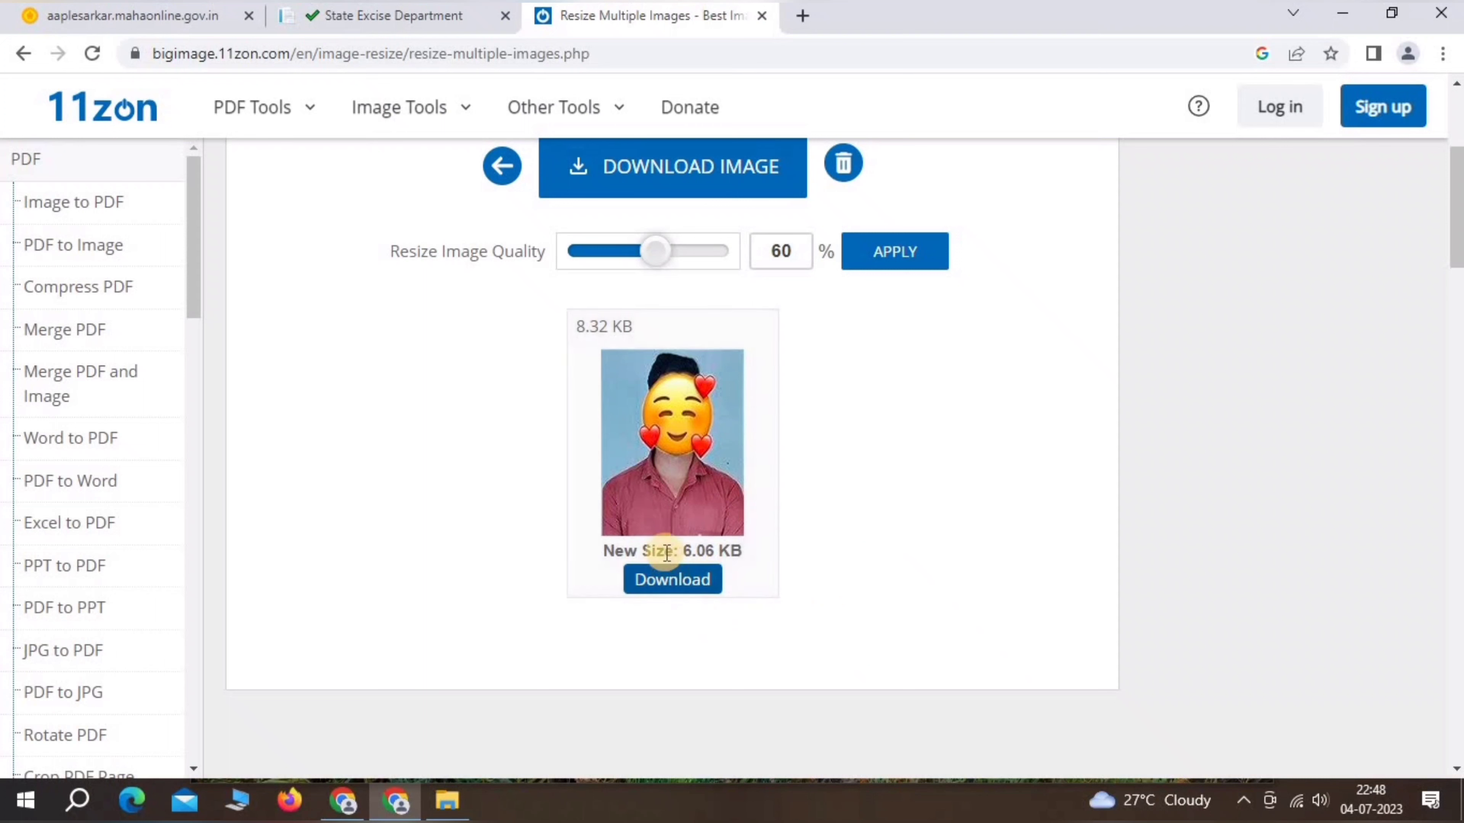
{"action": "left_click_drag", "start_coordinate": [666, 553], "coordinate": [764, 551]}
{"action": "left_click", "coordinate": [769, 555]}
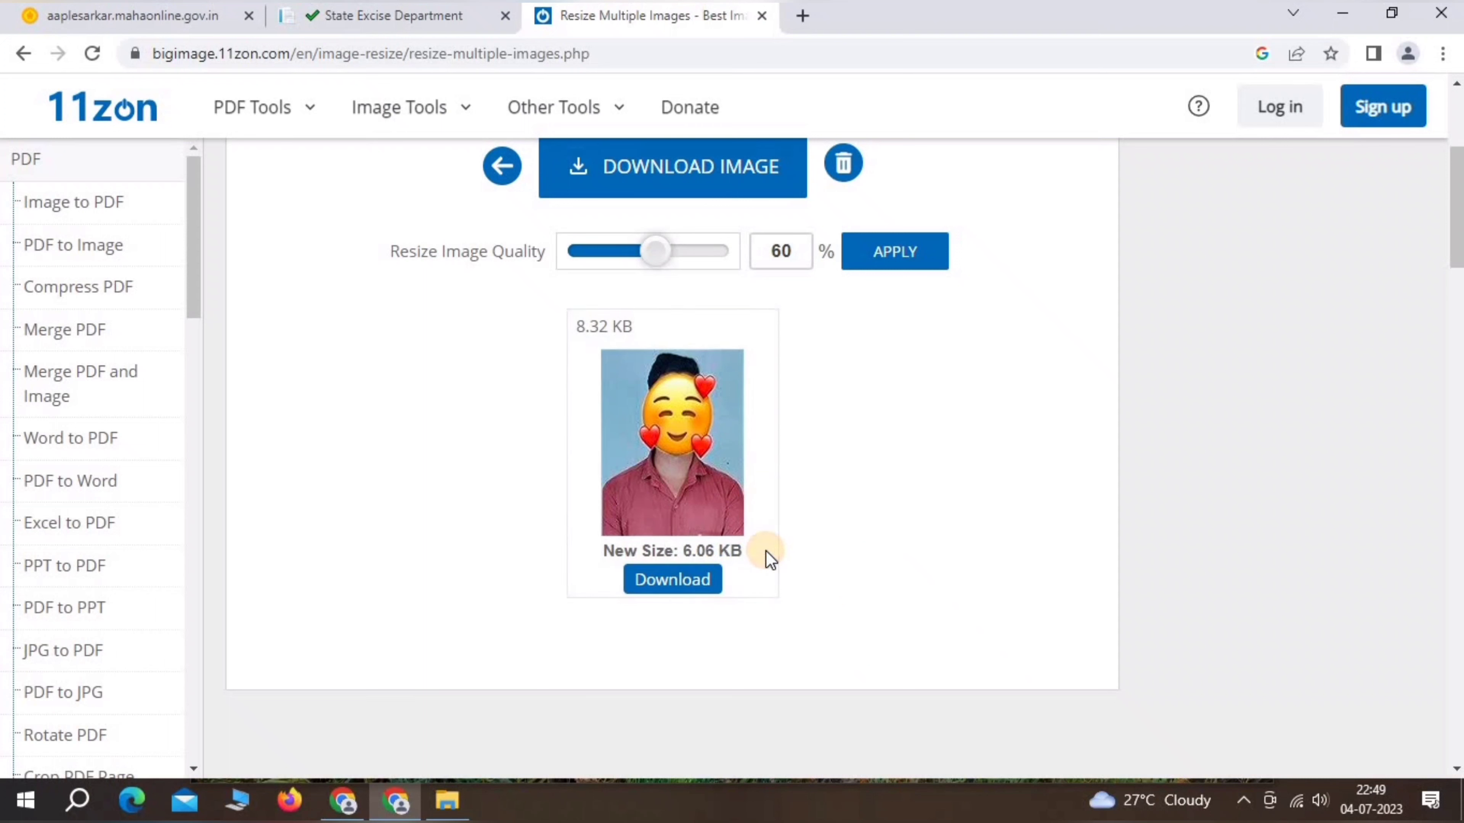
{"action": "left_click_drag", "start_coordinate": [655, 250], "coordinate": [693, 259]}
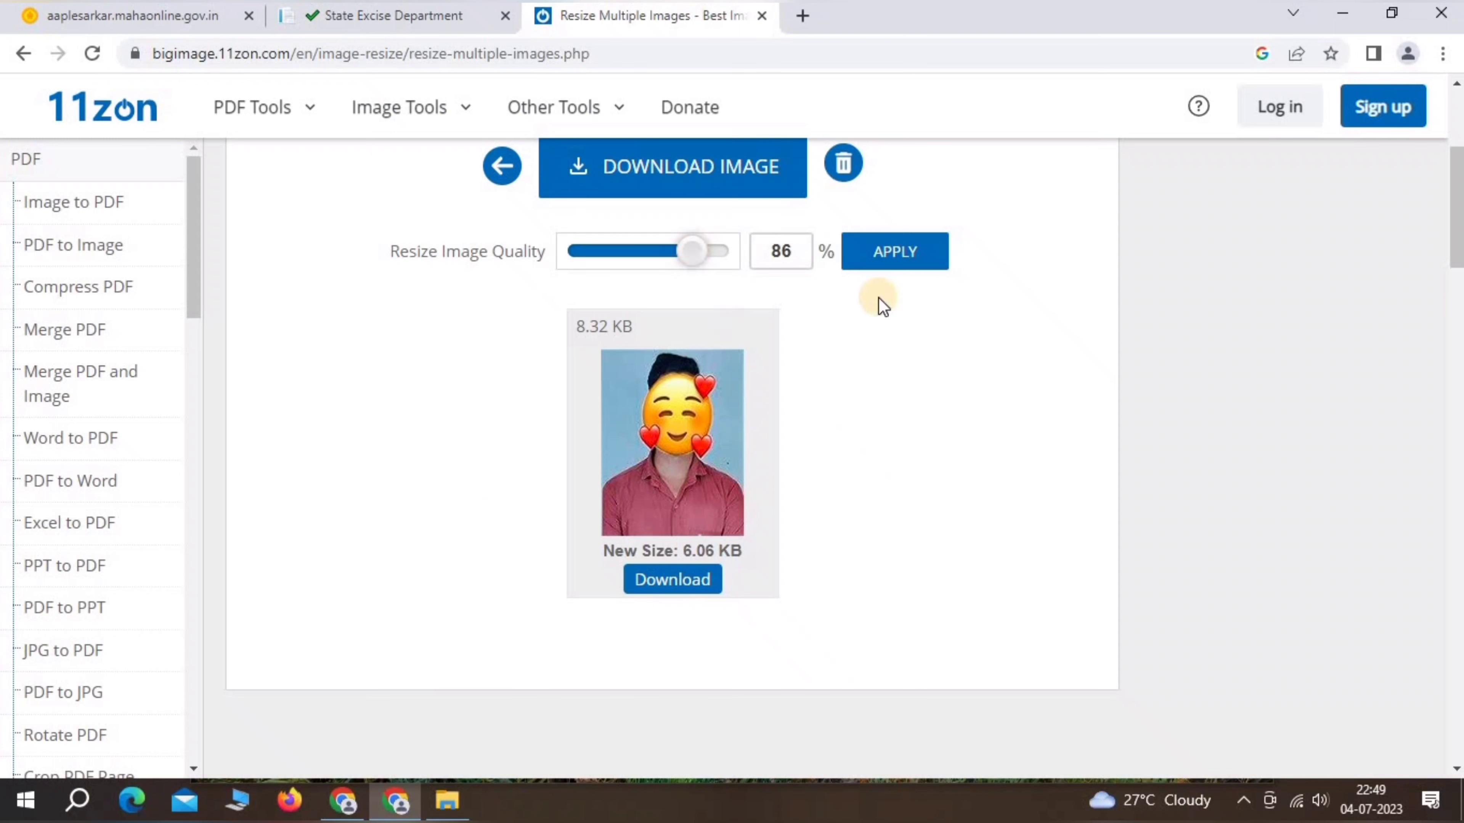
{"action": "left_click", "coordinate": [889, 252]}
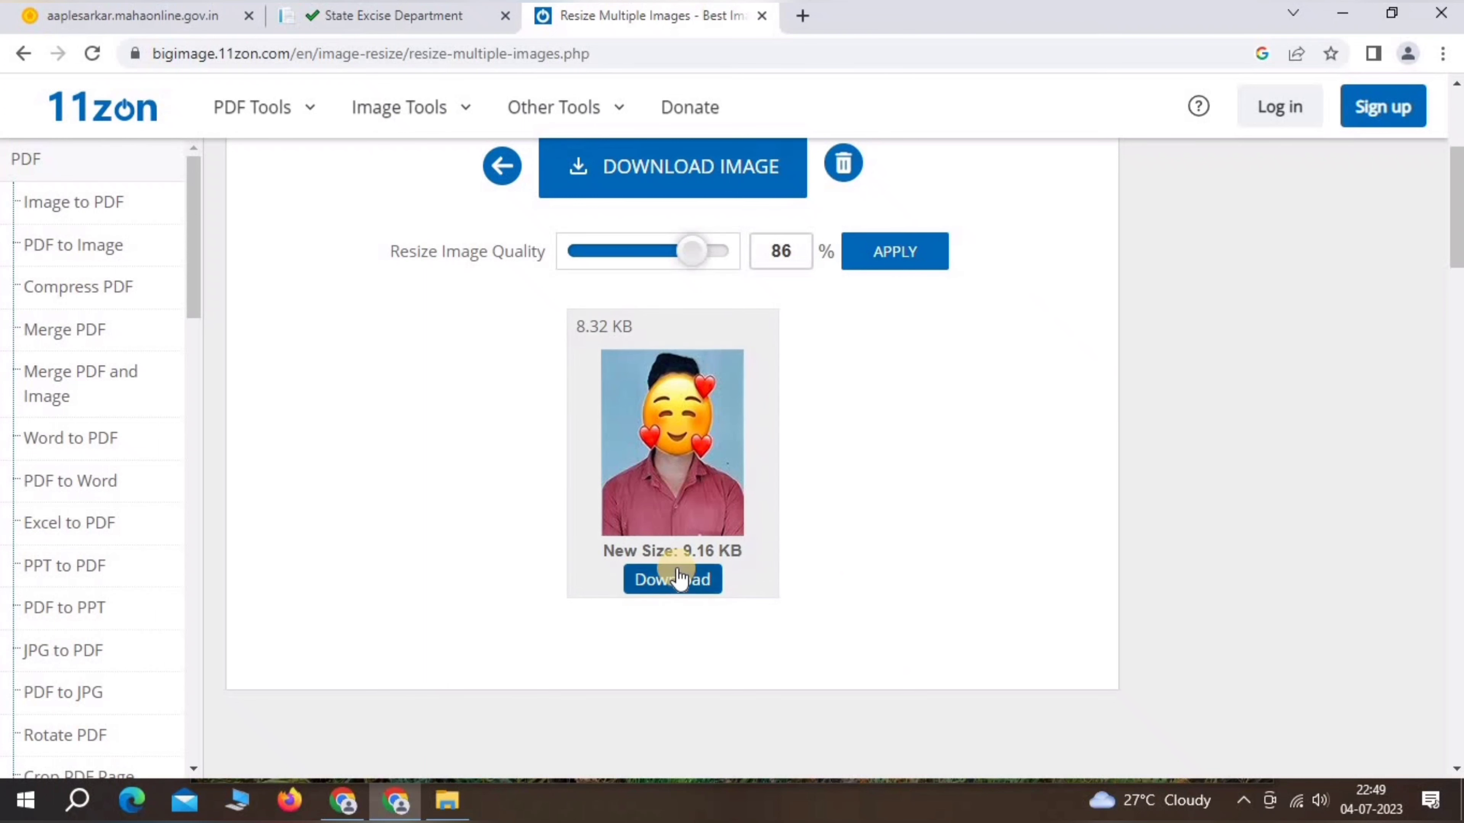
{"action": "left_click_drag", "start_coordinate": [664, 552], "coordinate": [755, 558]}
{"action": "left_click", "coordinate": [775, 634]}
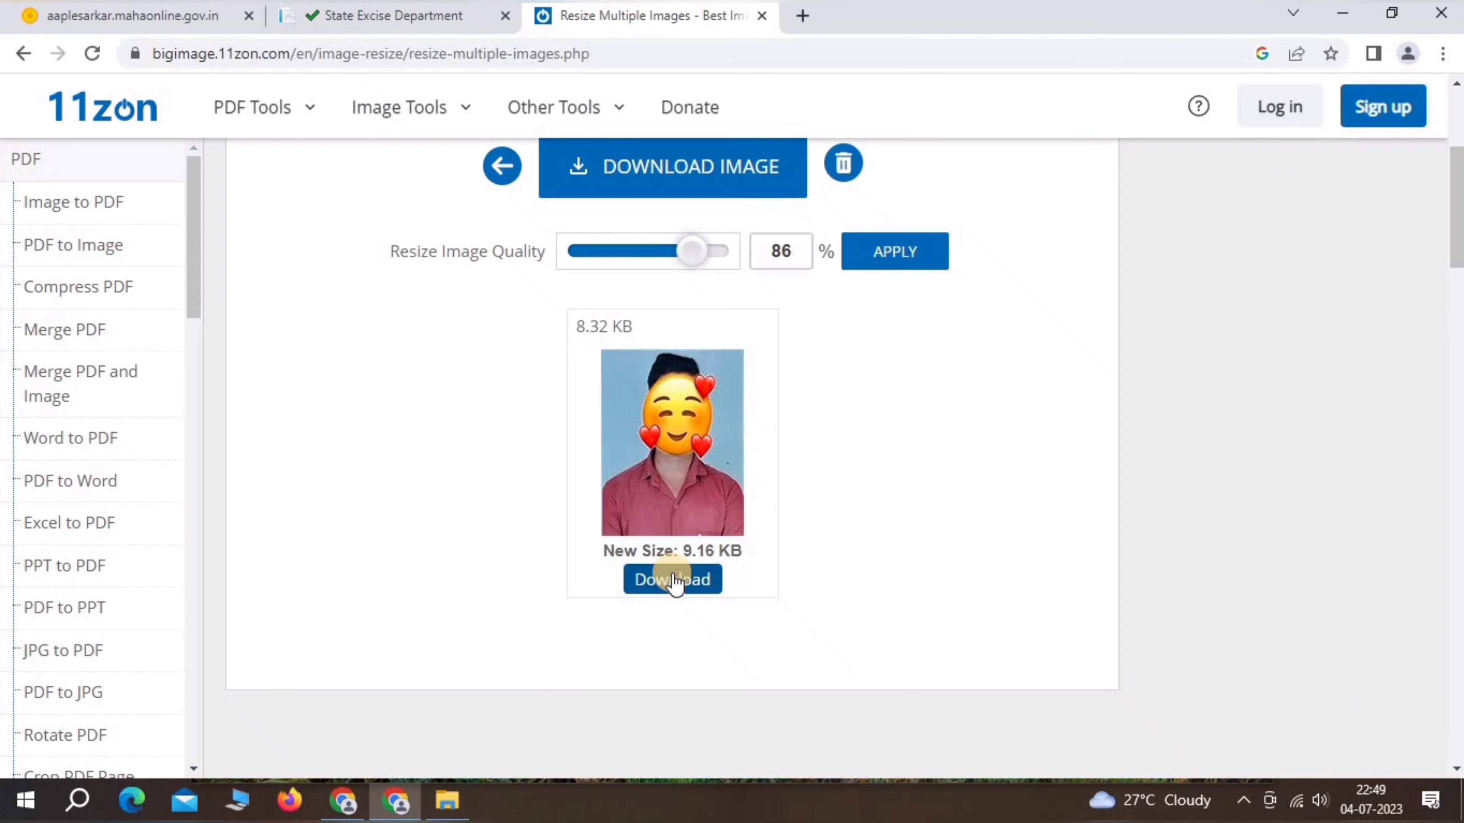
- Return to the State Excise Department document page and attach Image_11zon as the applicant's photograph
{"action": "key", "text": "ctrl+shift+Tab"}
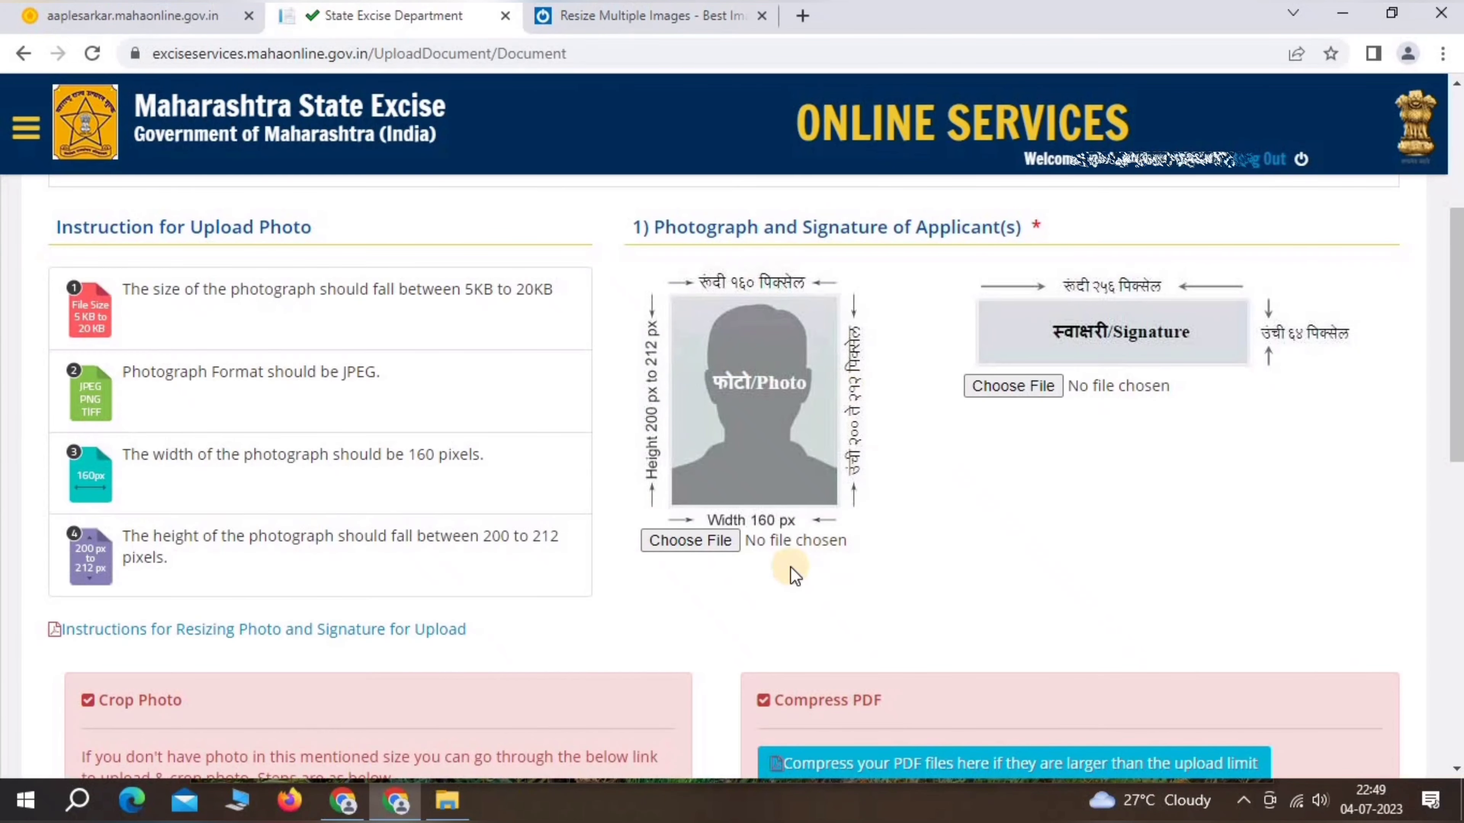
{"action": "left_click", "coordinate": [683, 539]}
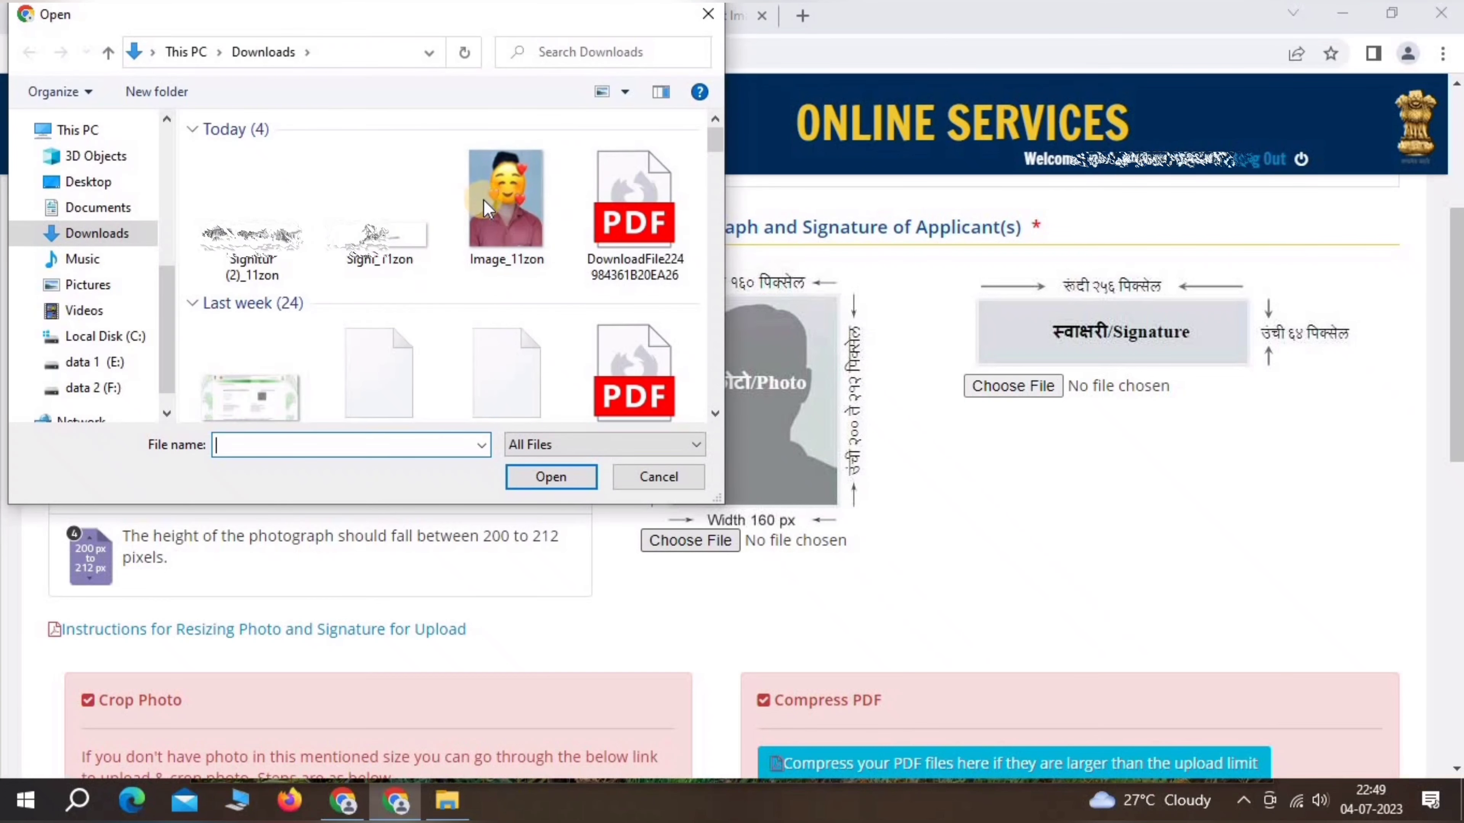
{"action": "left_click", "coordinate": [504, 199]}
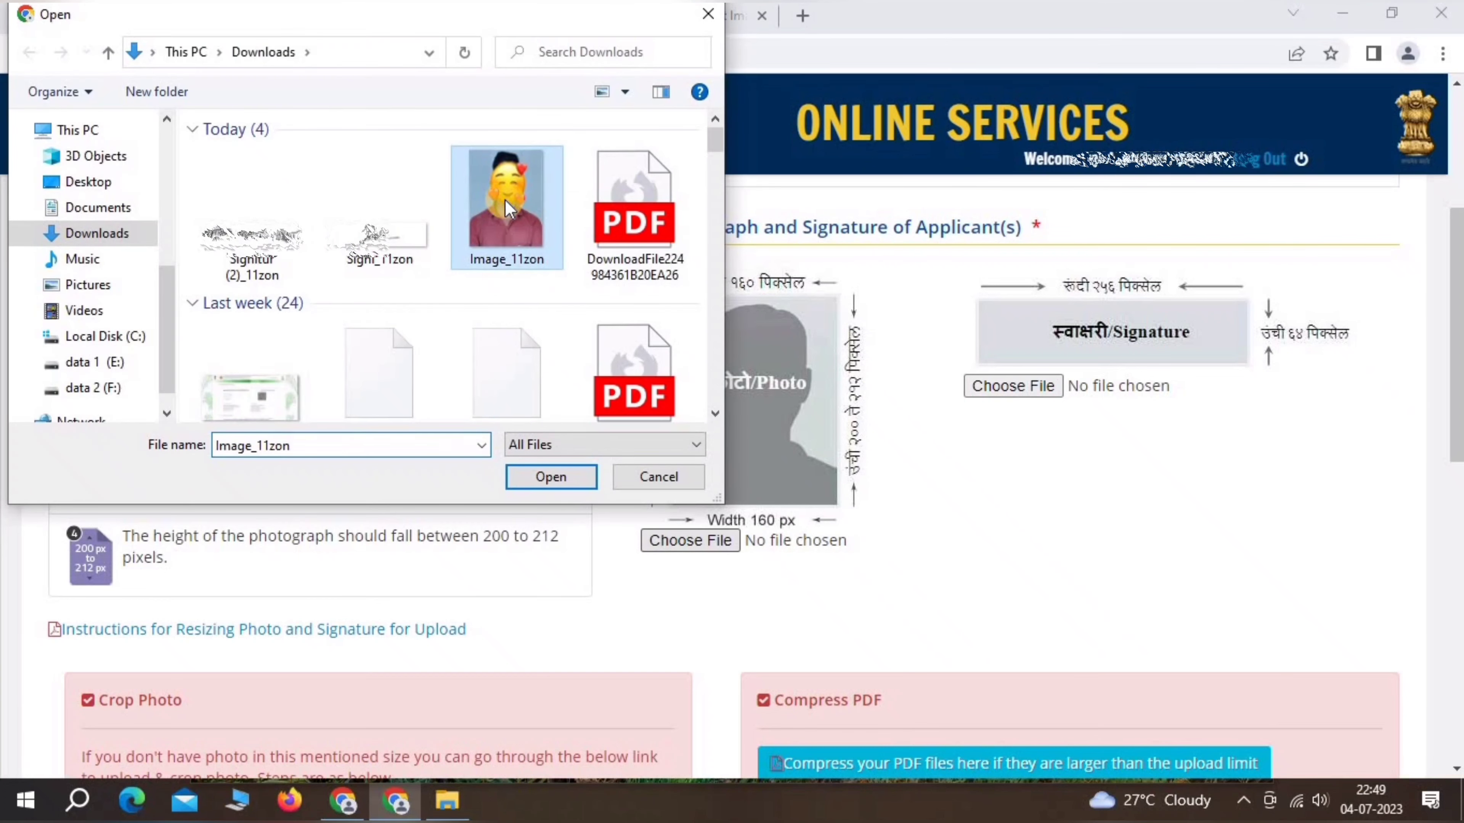
{"action": "left_click", "coordinate": [559, 475]}
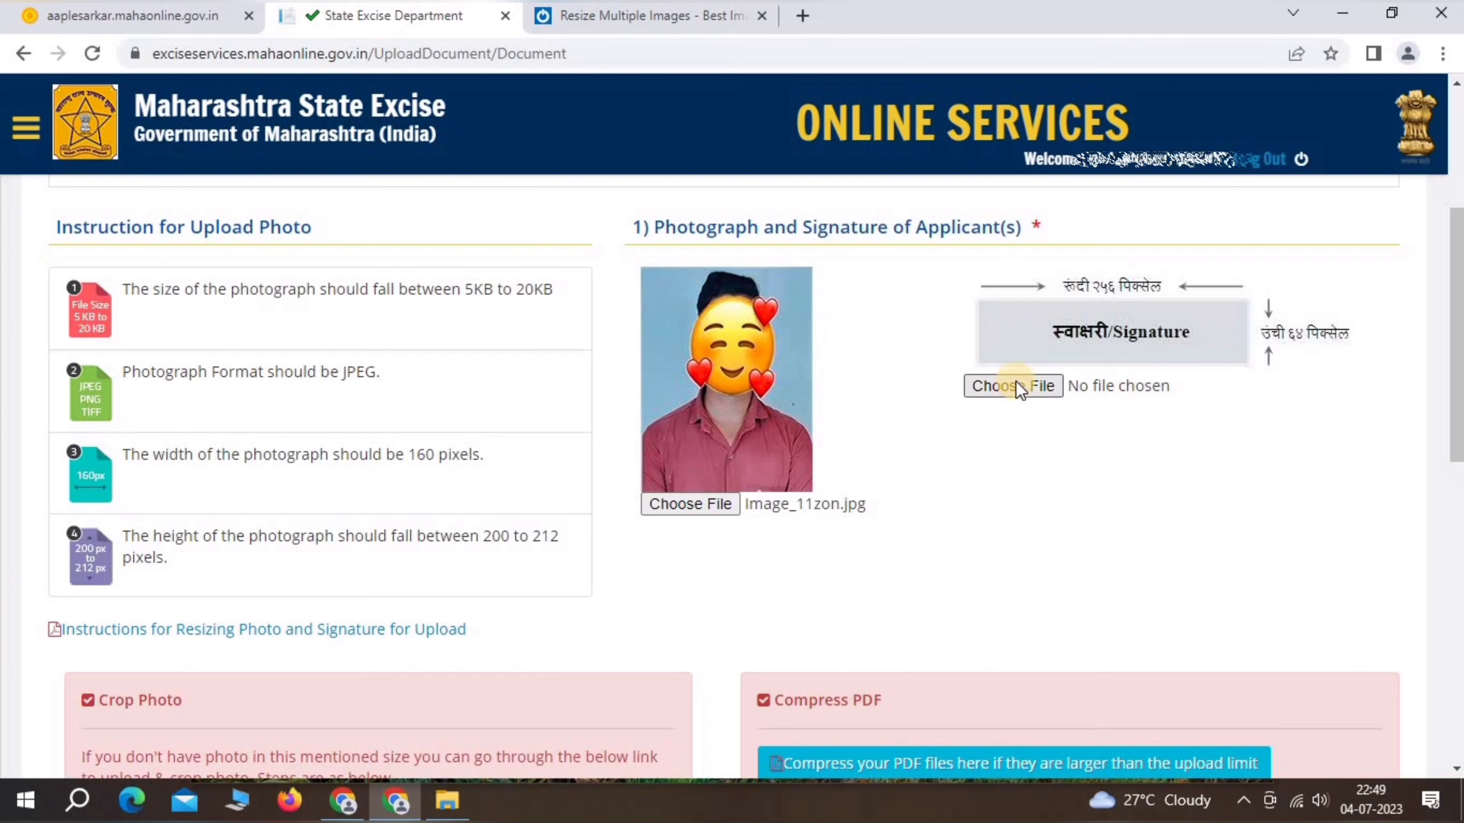
- Attach Signitur (2)_11zon from Downloads as the applicant's signature
{"action": "left_click", "coordinate": [1004, 386]}
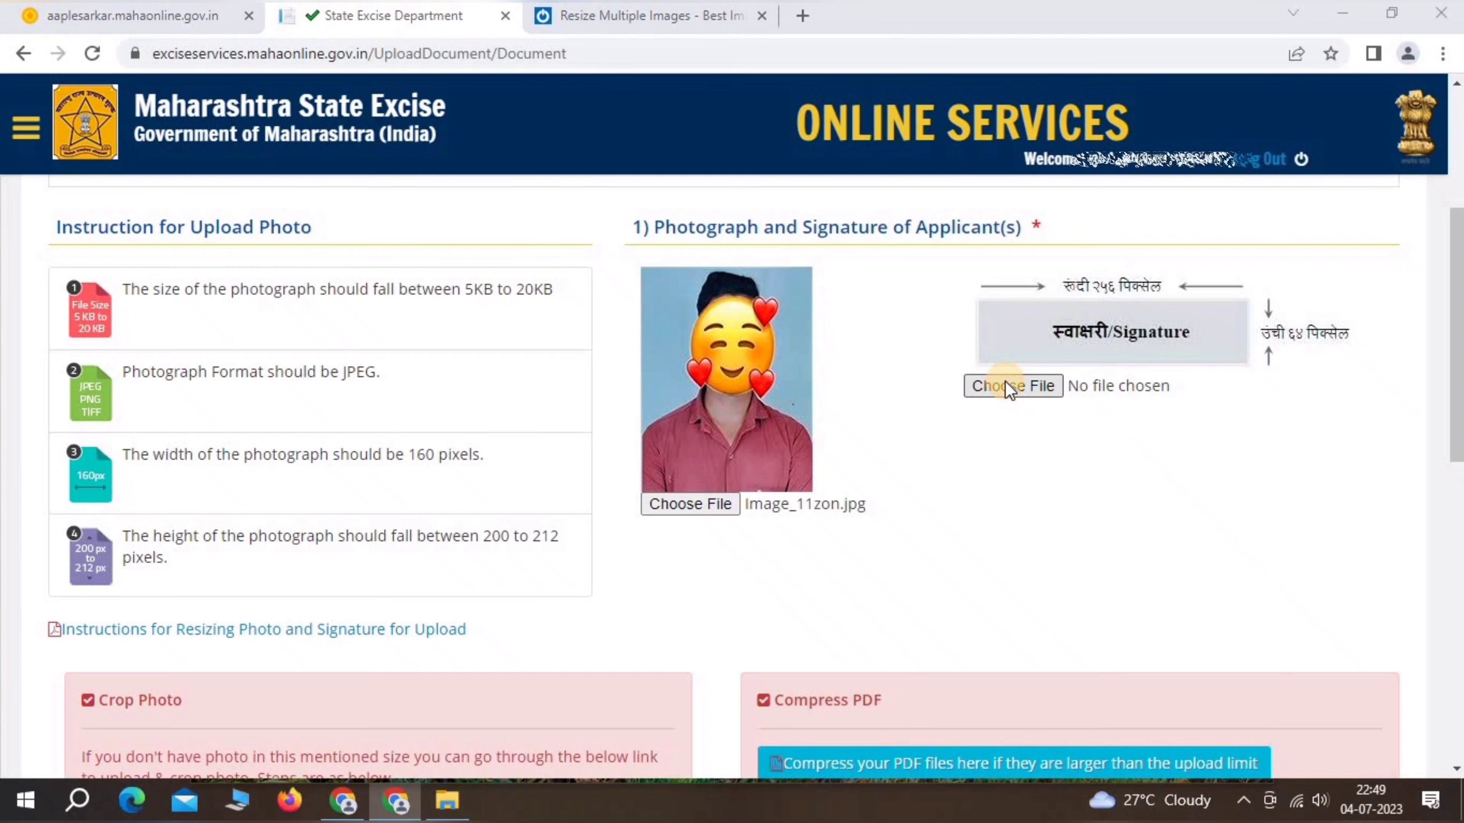
{"action": "left_click", "coordinate": [233, 231]}
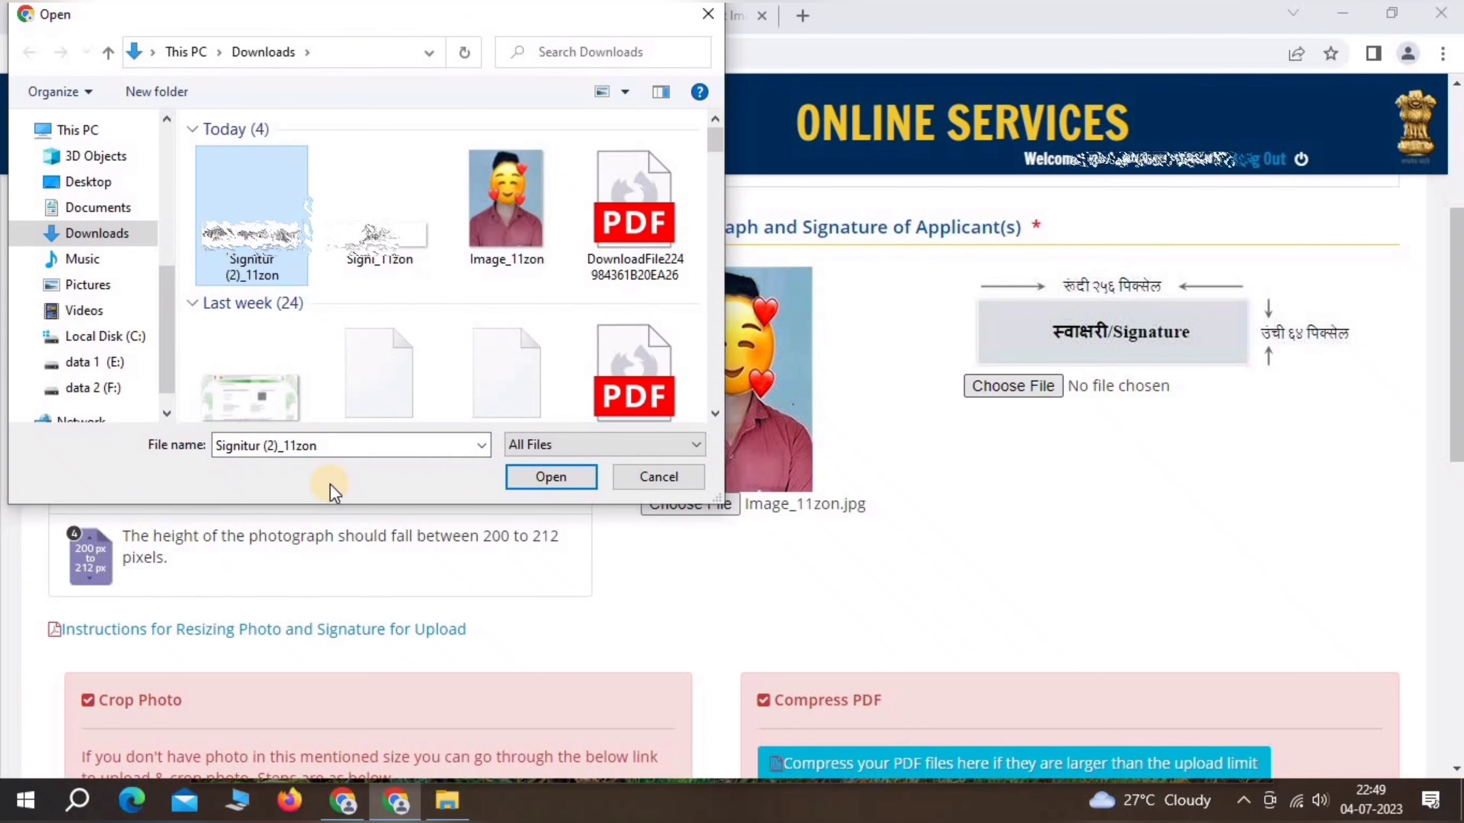
{"action": "left_click", "coordinate": [515, 480]}
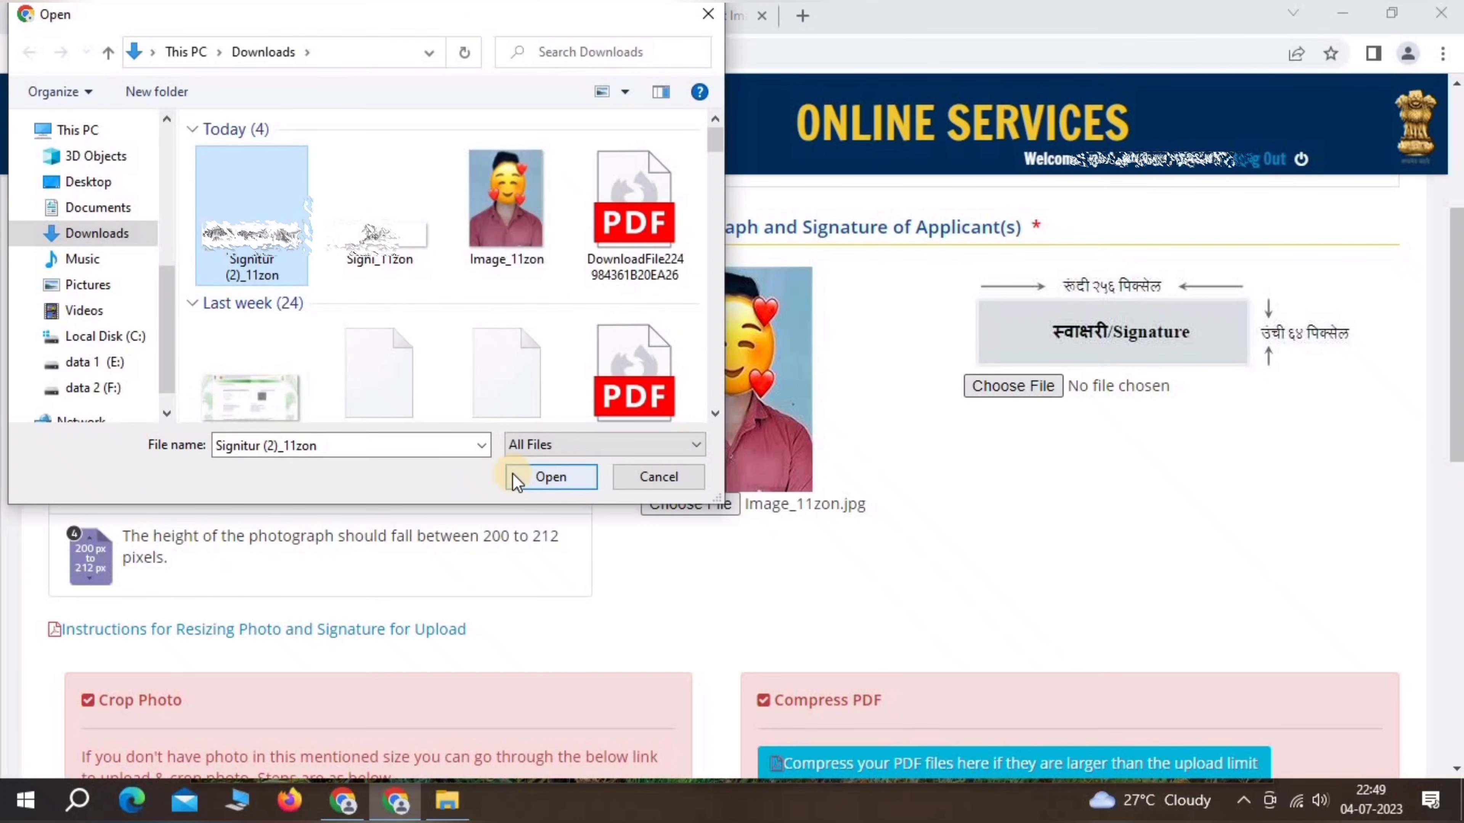
{"action": "left_click", "coordinate": [544, 473]}
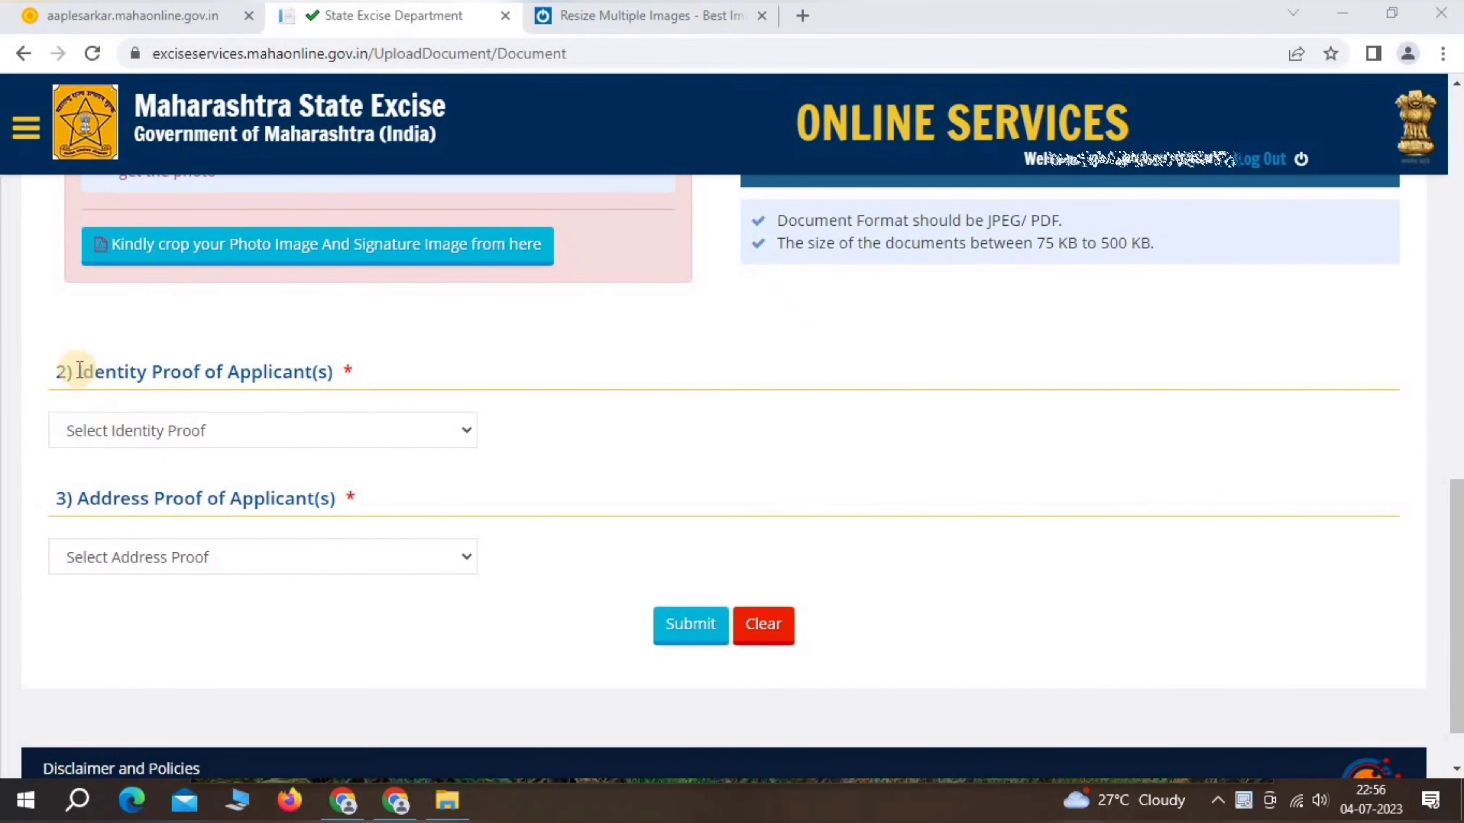
- Examine the identity proof and address proof sections and the format and size requirements for uploaded documents
{"action": "left_click_drag", "start_coordinate": [80, 369], "coordinate": [229, 373]}
{"action": "left_click", "coordinate": [229, 373]}
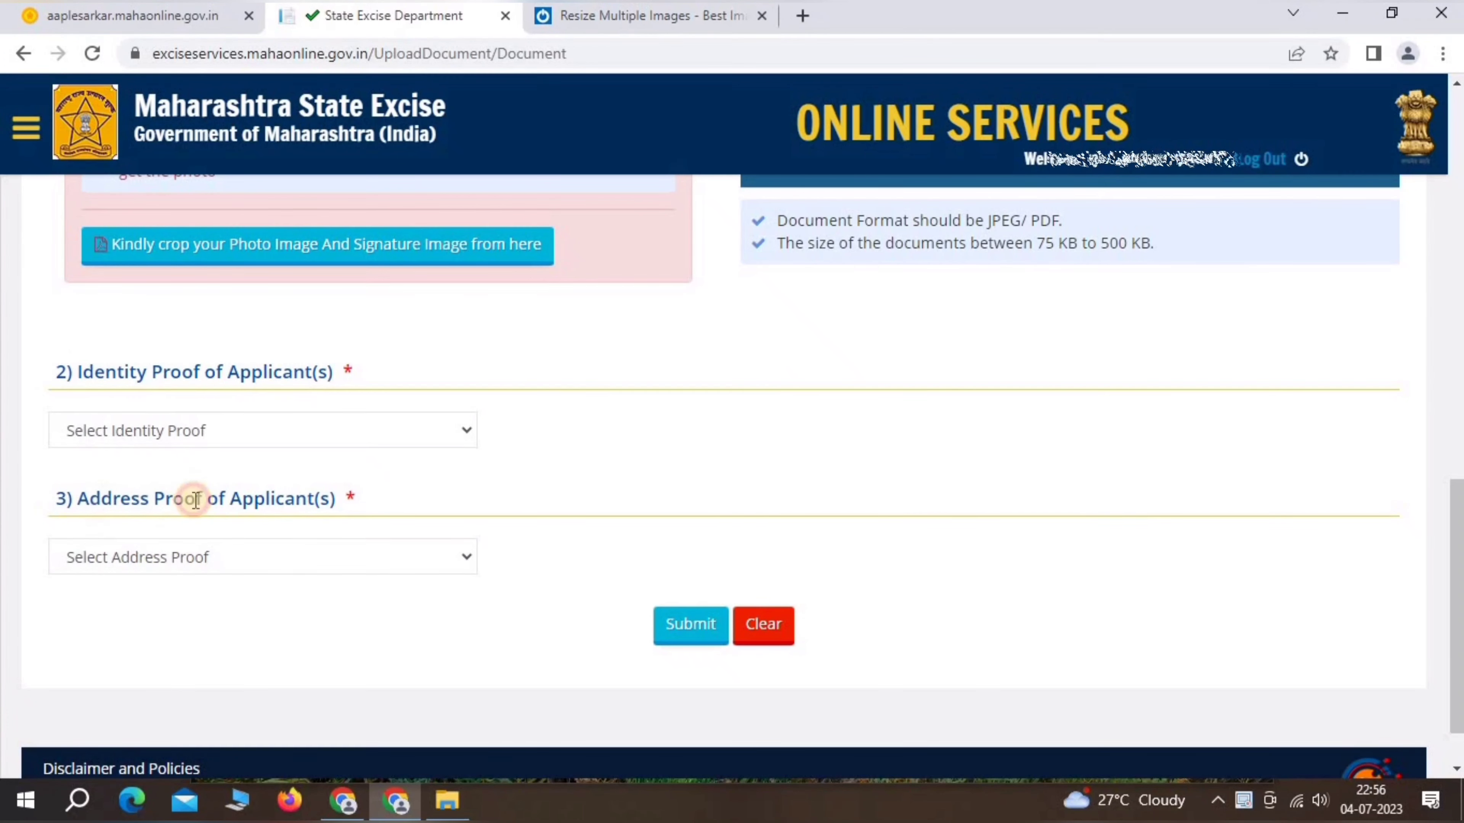
{"action": "left_click_drag", "start_coordinate": [99, 500], "coordinate": [212, 499]}
{"action": "left_click", "coordinate": [212, 499]}
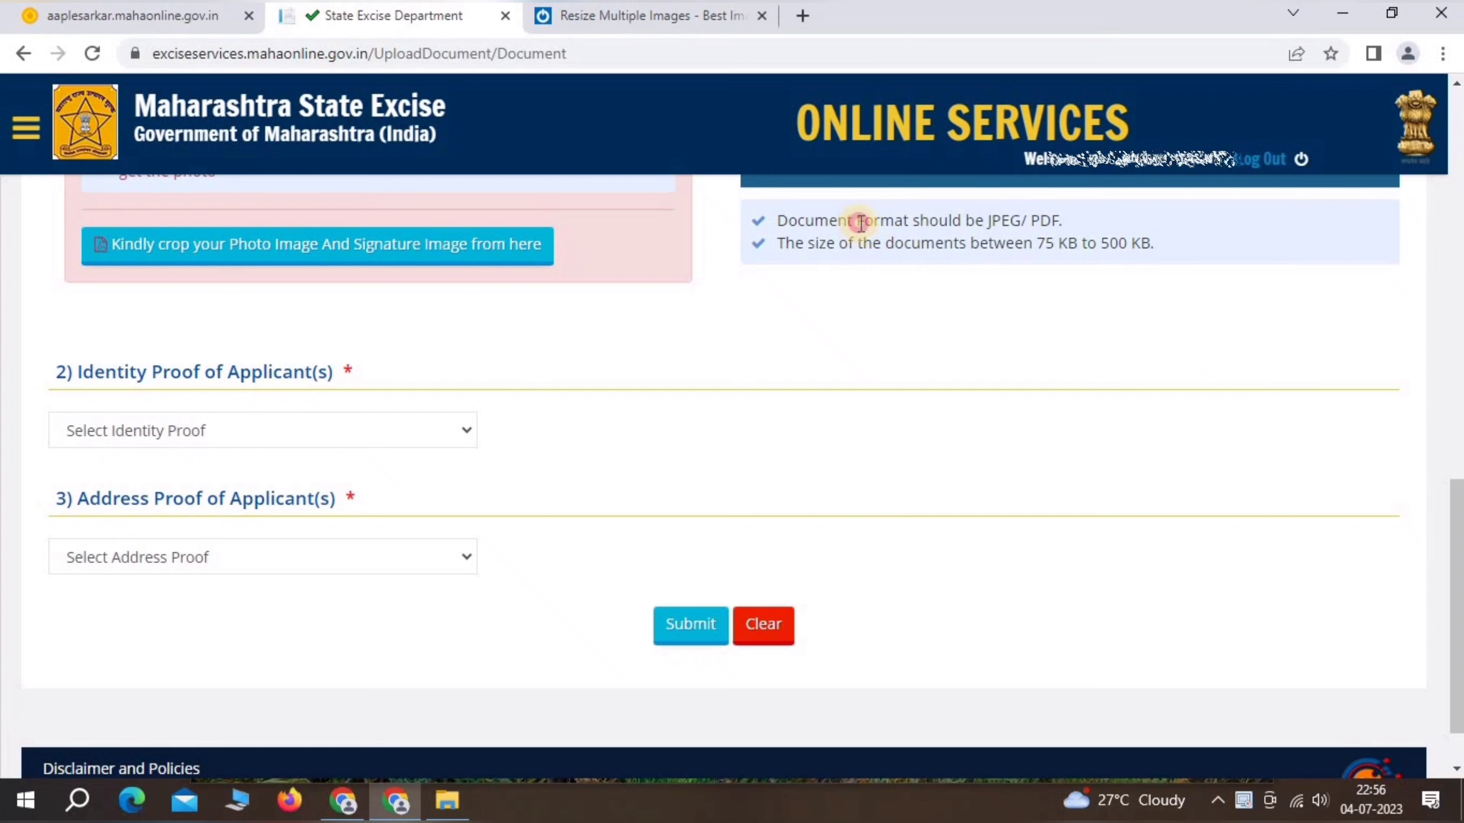
{"action": "left_click_drag", "start_coordinate": [860, 224], "coordinate": [1053, 222]}
{"action": "left_click", "coordinate": [1067, 228]}
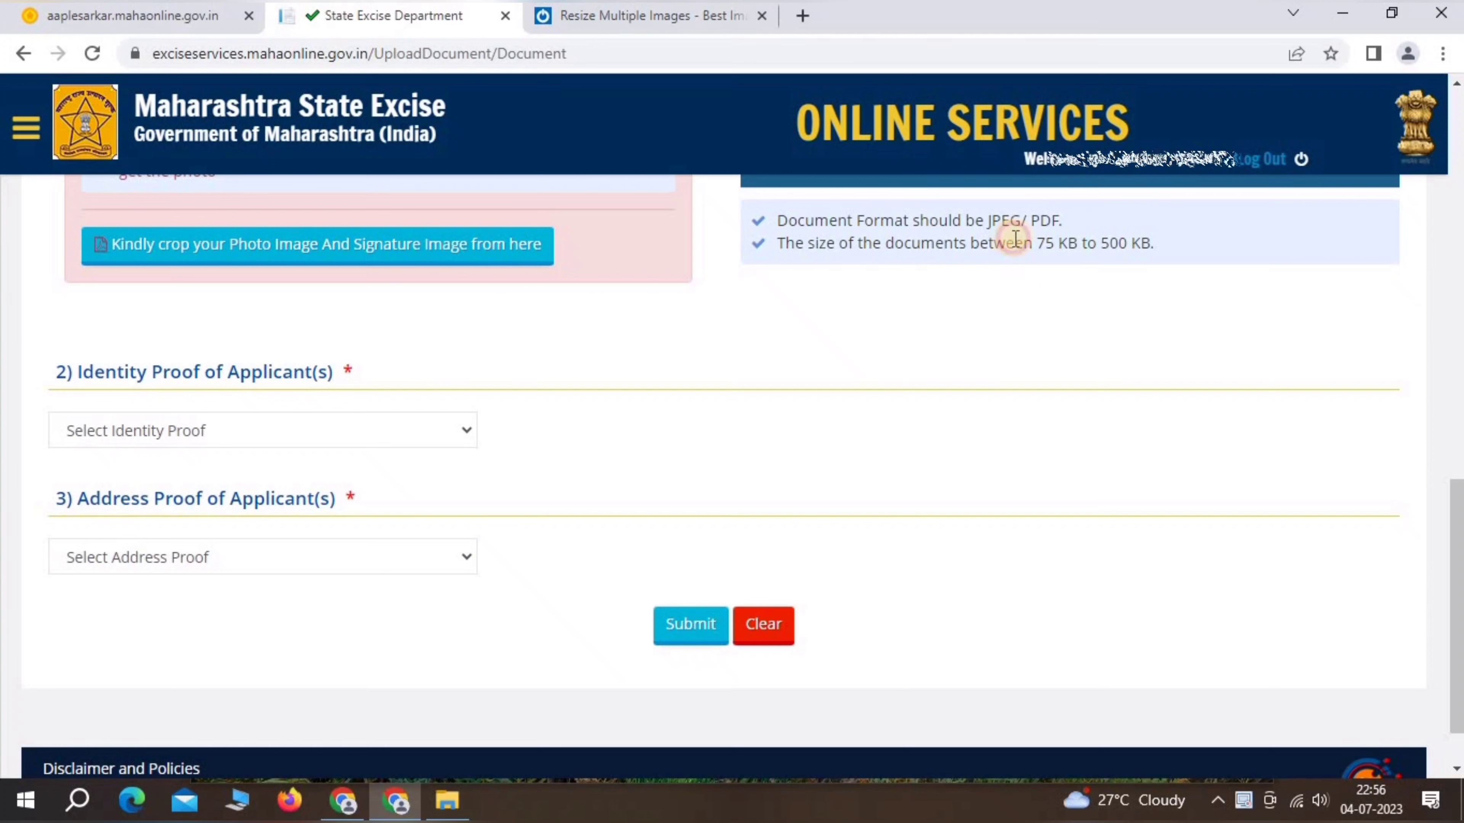
{"action": "left_click_drag", "start_coordinate": [1015, 237], "coordinate": [1170, 245]}
{"action": "left_click", "coordinate": [1146, 295]}
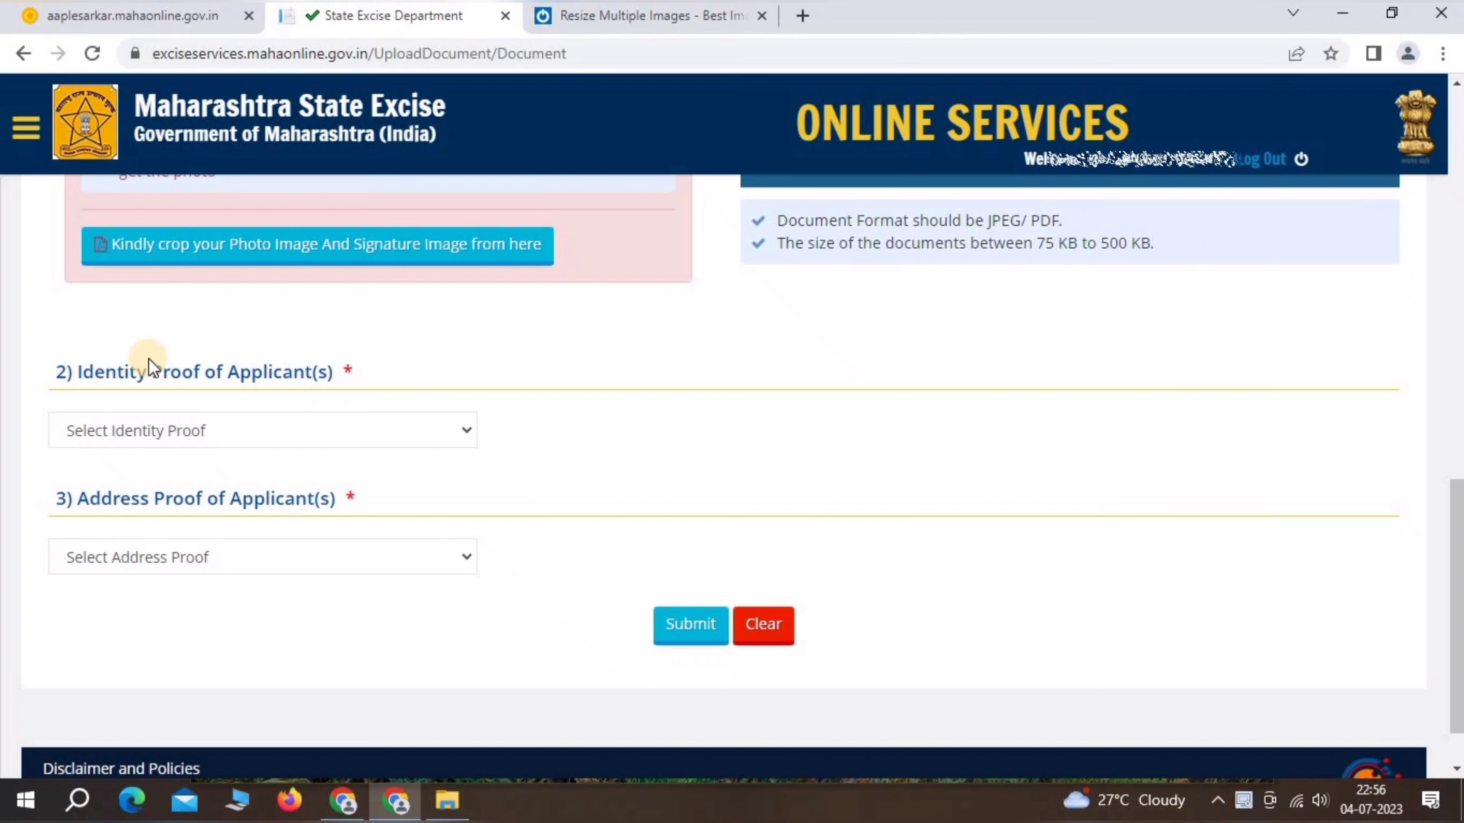
- Set the applicant's identity proof to PAN Card and attach the pan image from Downloads
{"action": "left_click", "coordinate": [156, 420]}
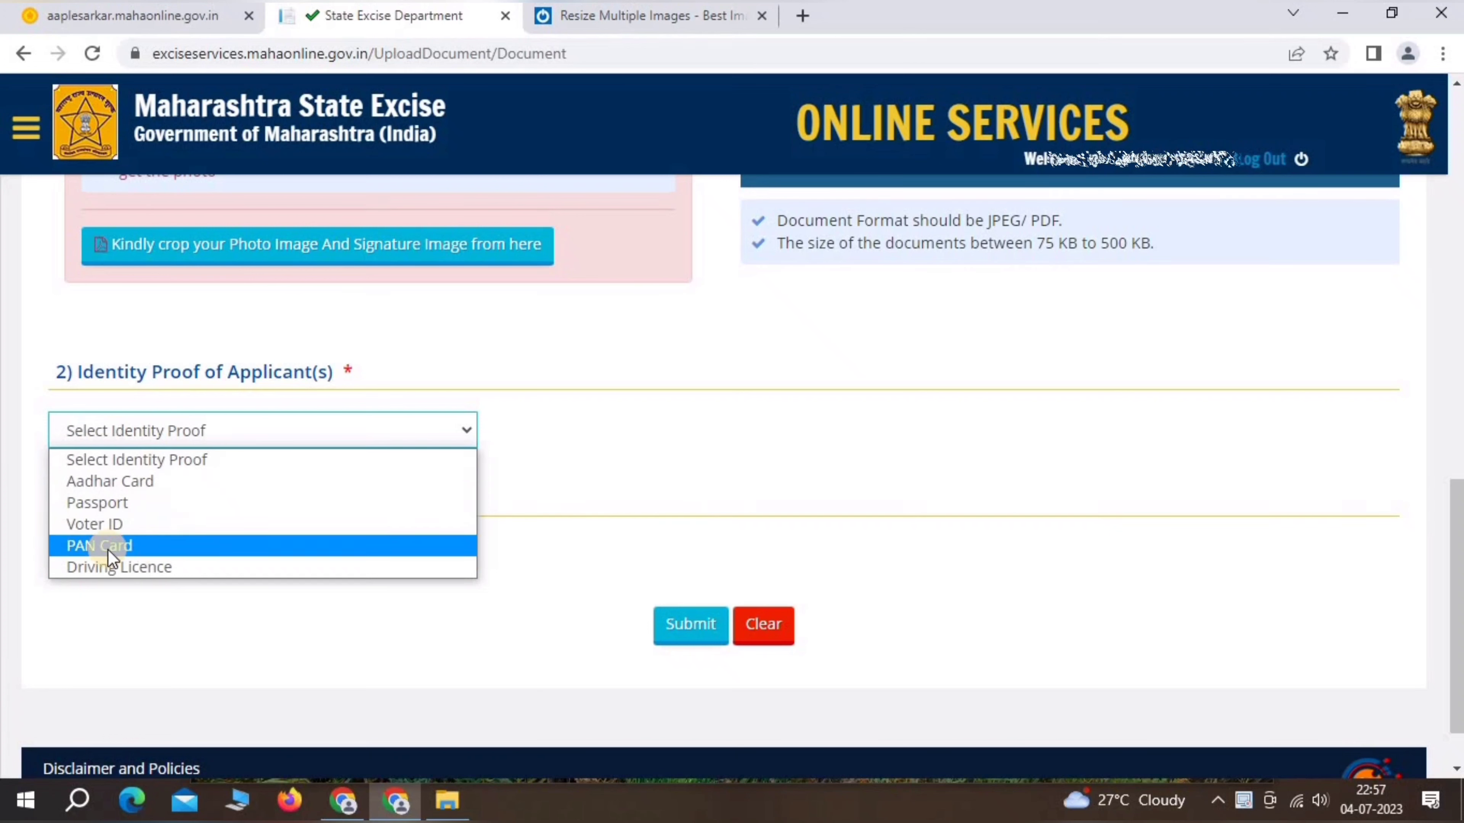
{"action": "left_click", "coordinate": [97, 542]}
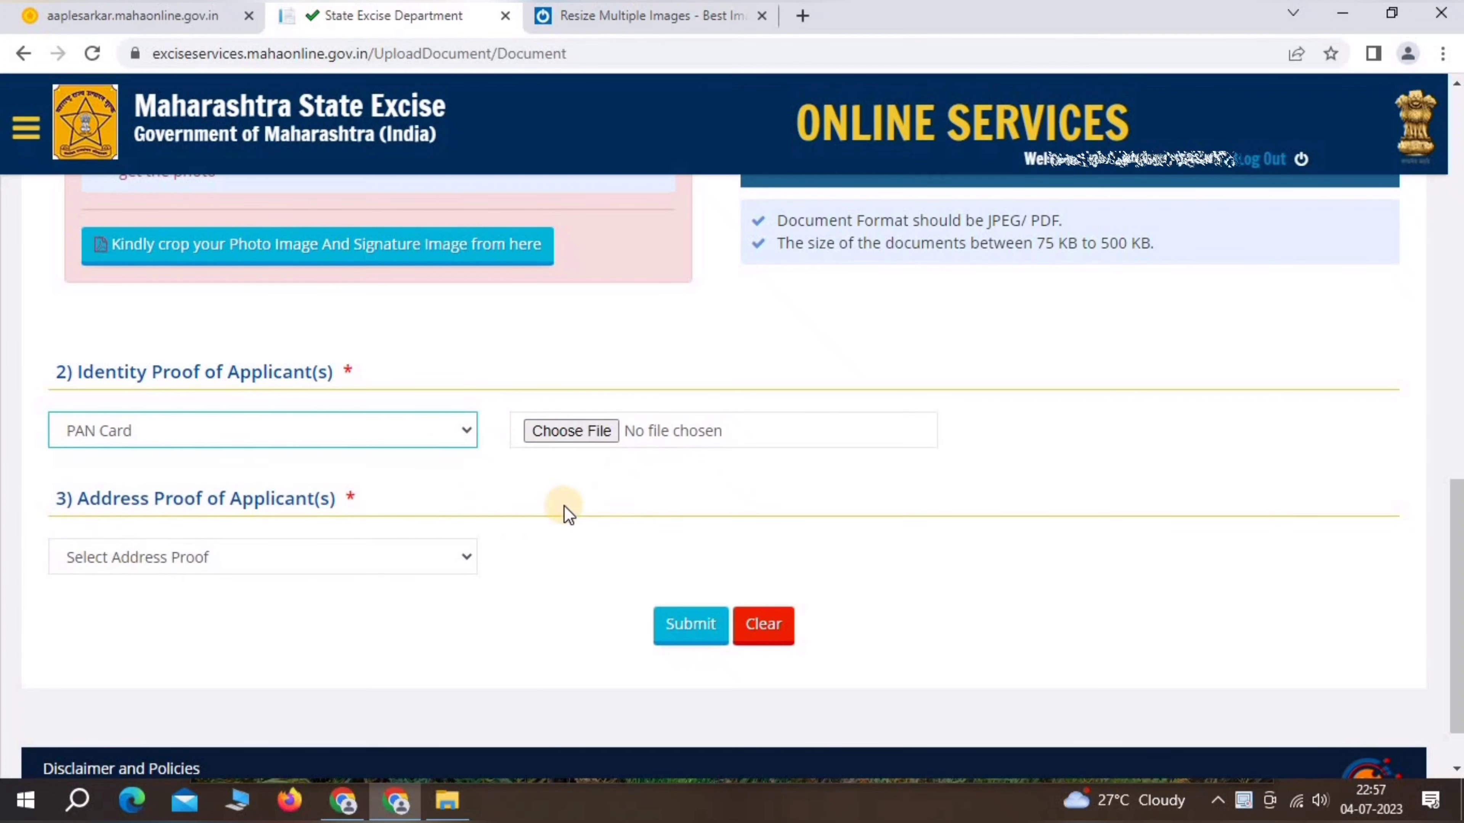
{"action": "left_click", "coordinate": [585, 433]}
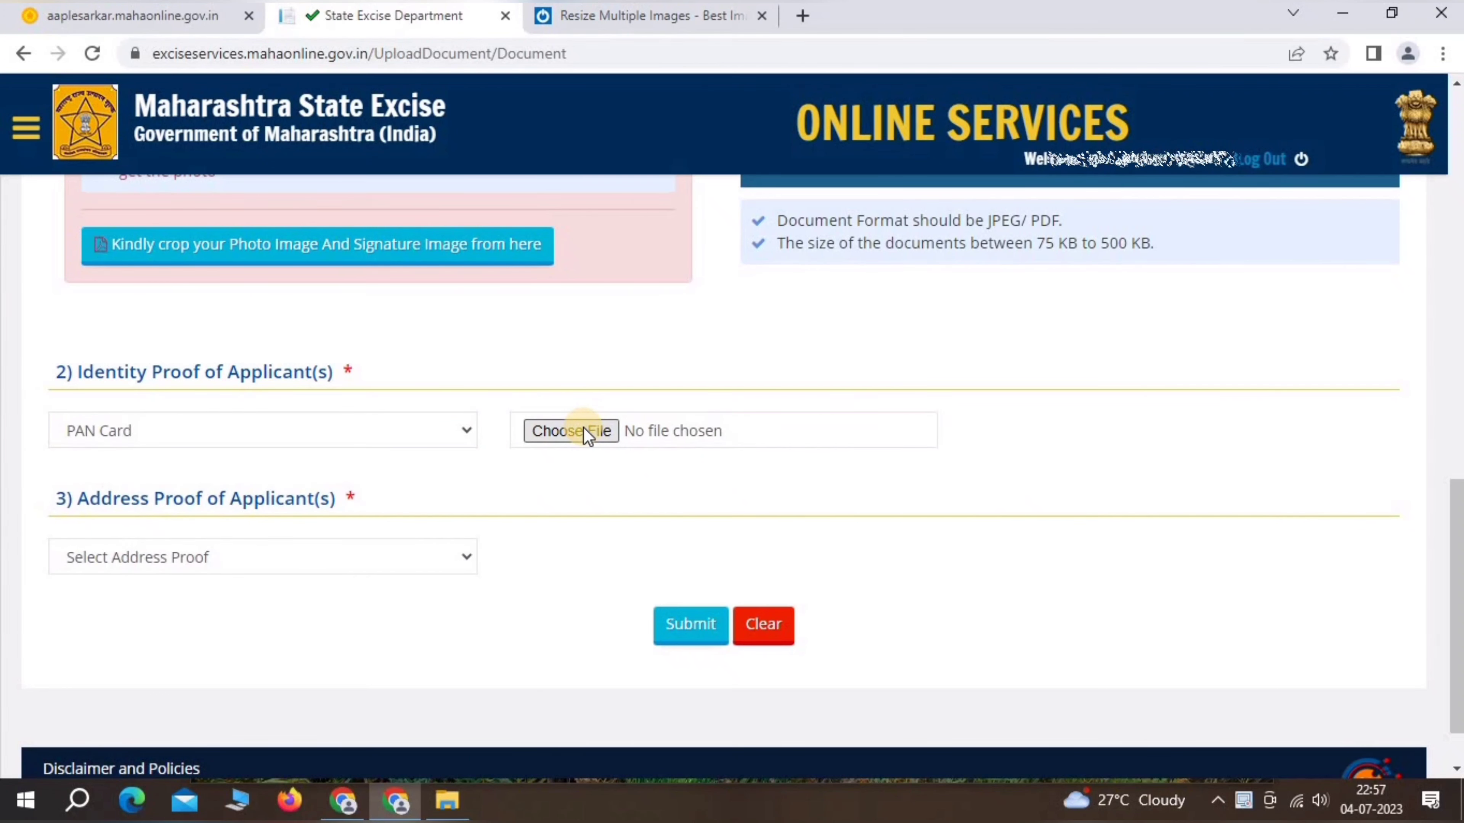
{"action": "scroll", "coordinate": [212, 314], "scroll_direction": "down", "scroll_amount": 5}
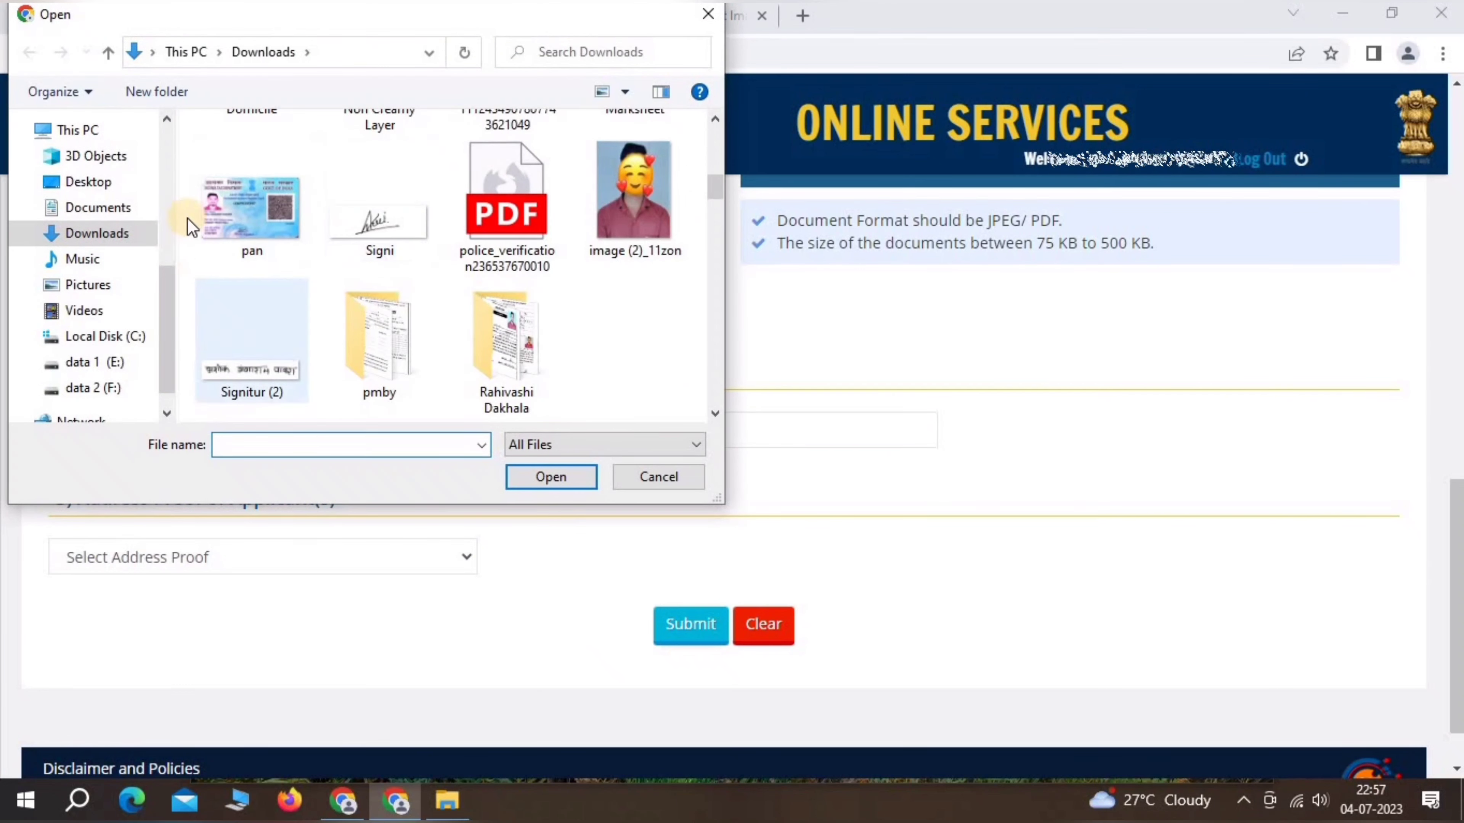
{"action": "left_click", "coordinate": [266, 203]}
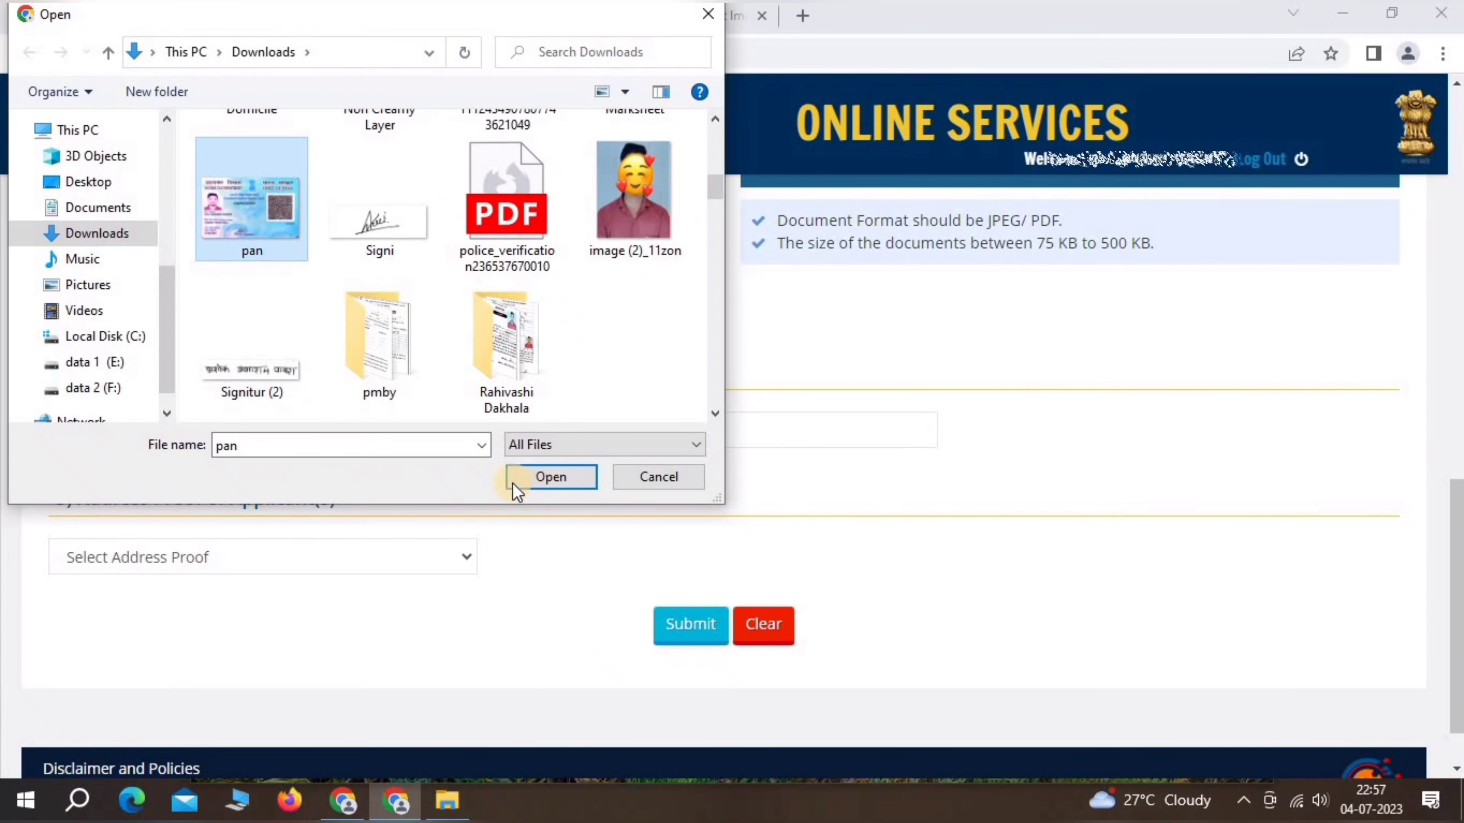
{"action": "left_click", "coordinate": [550, 477]}
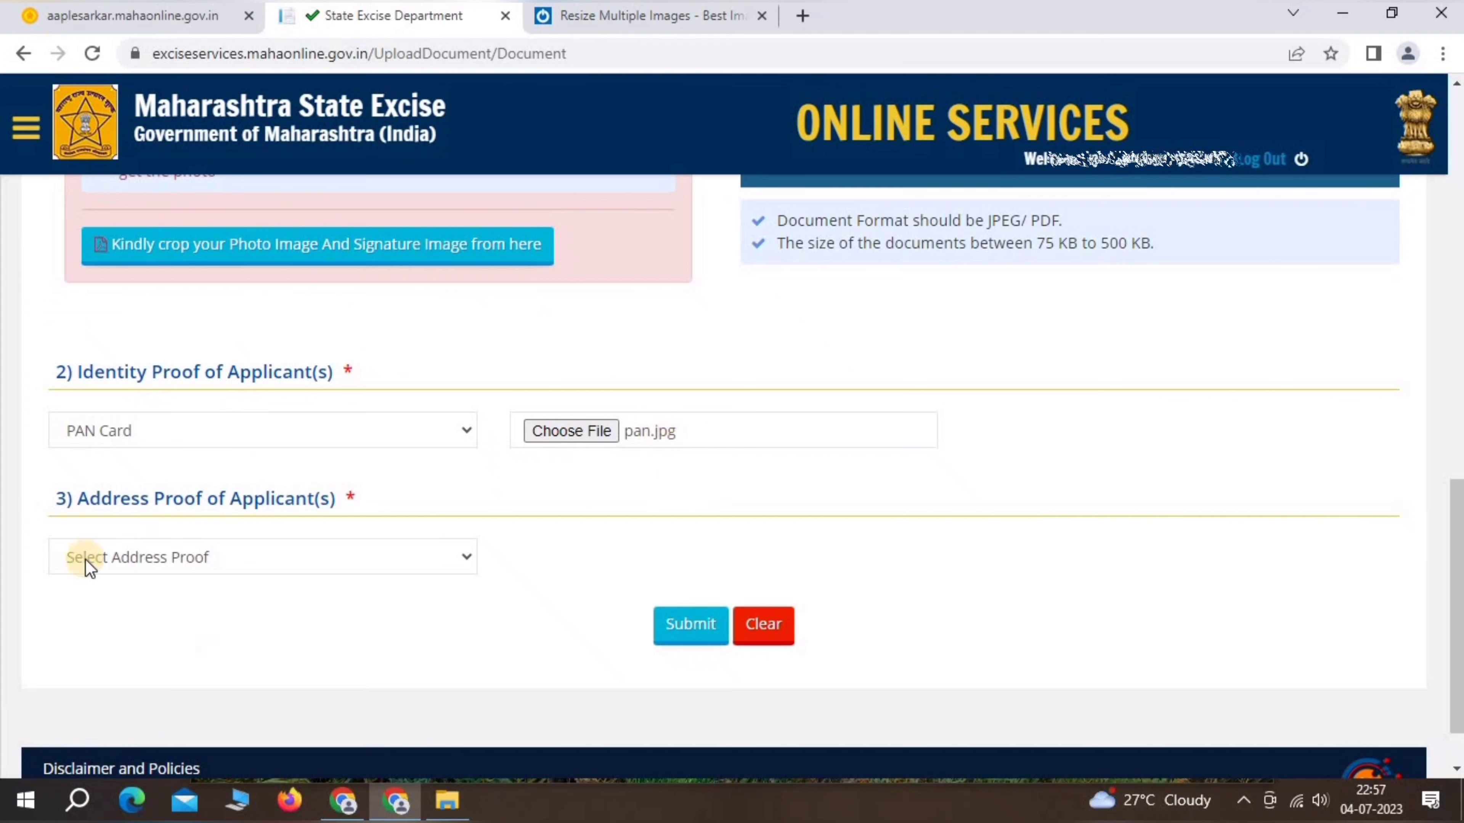
- Set the applicant's address proof to Aadhar Card and attach the aadharcard image from the Rahivashi Dakhala folder
{"action": "left_click_drag", "start_coordinate": [79, 506], "coordinate": [202, 499]}
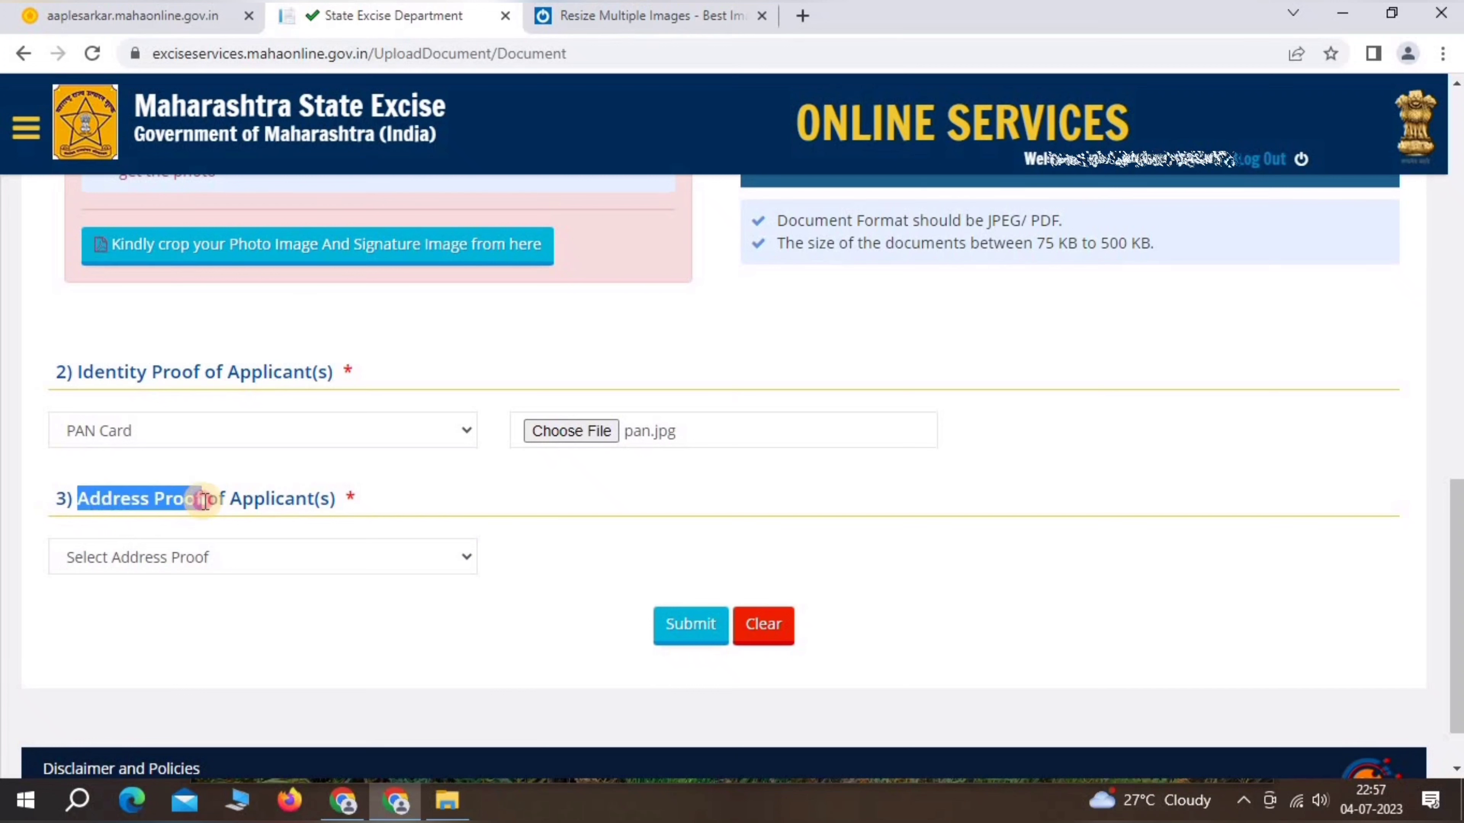
{"action": "left_click", "coordinate": [205, 502]}
{"action": "left_click", "coordinate": [188, 562]}
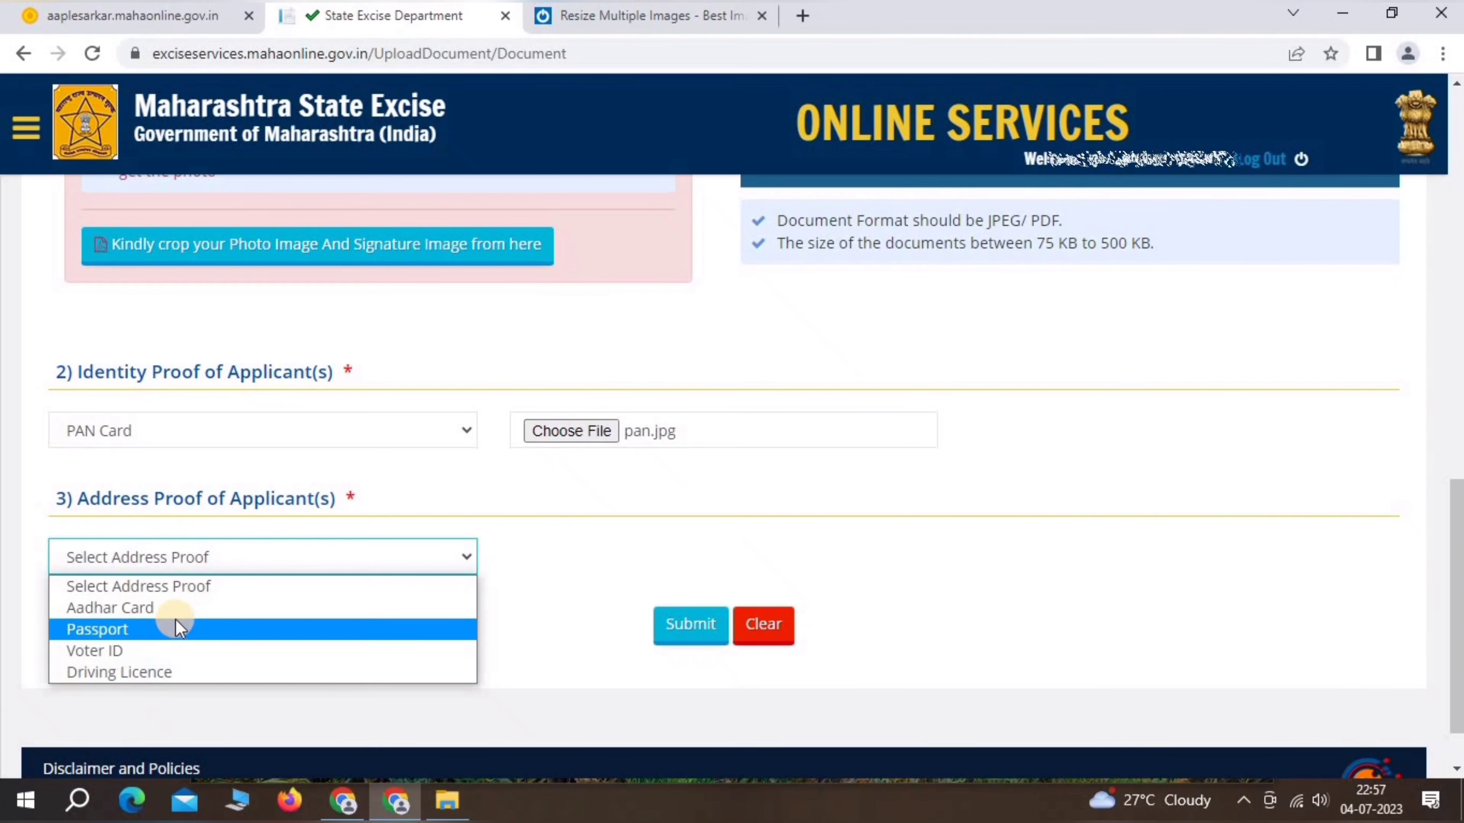
{"action": "left_click", "coordinate": [151, 608]}
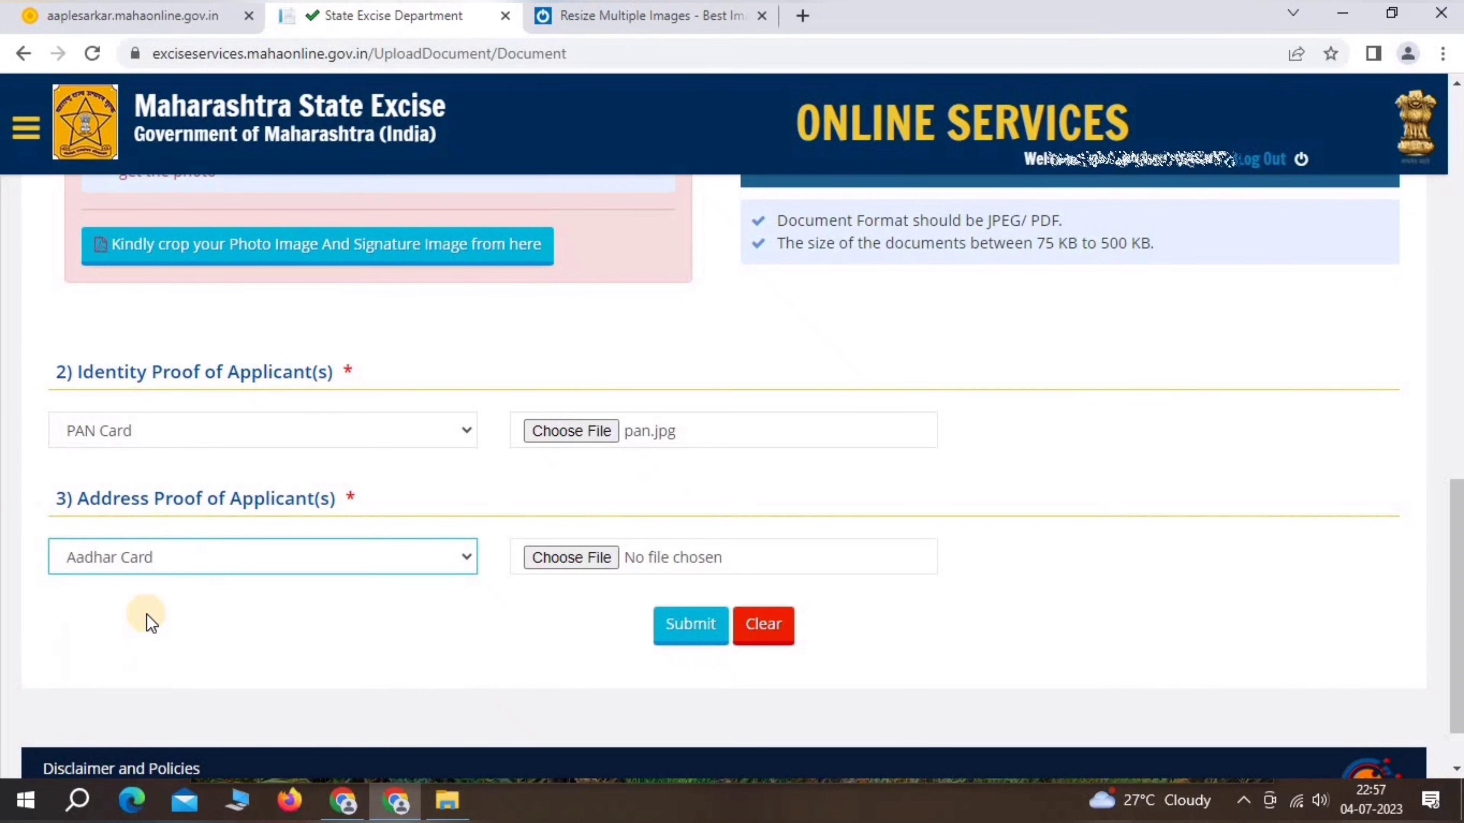
{"action": "left_click", "coordinate": [572, 559]}
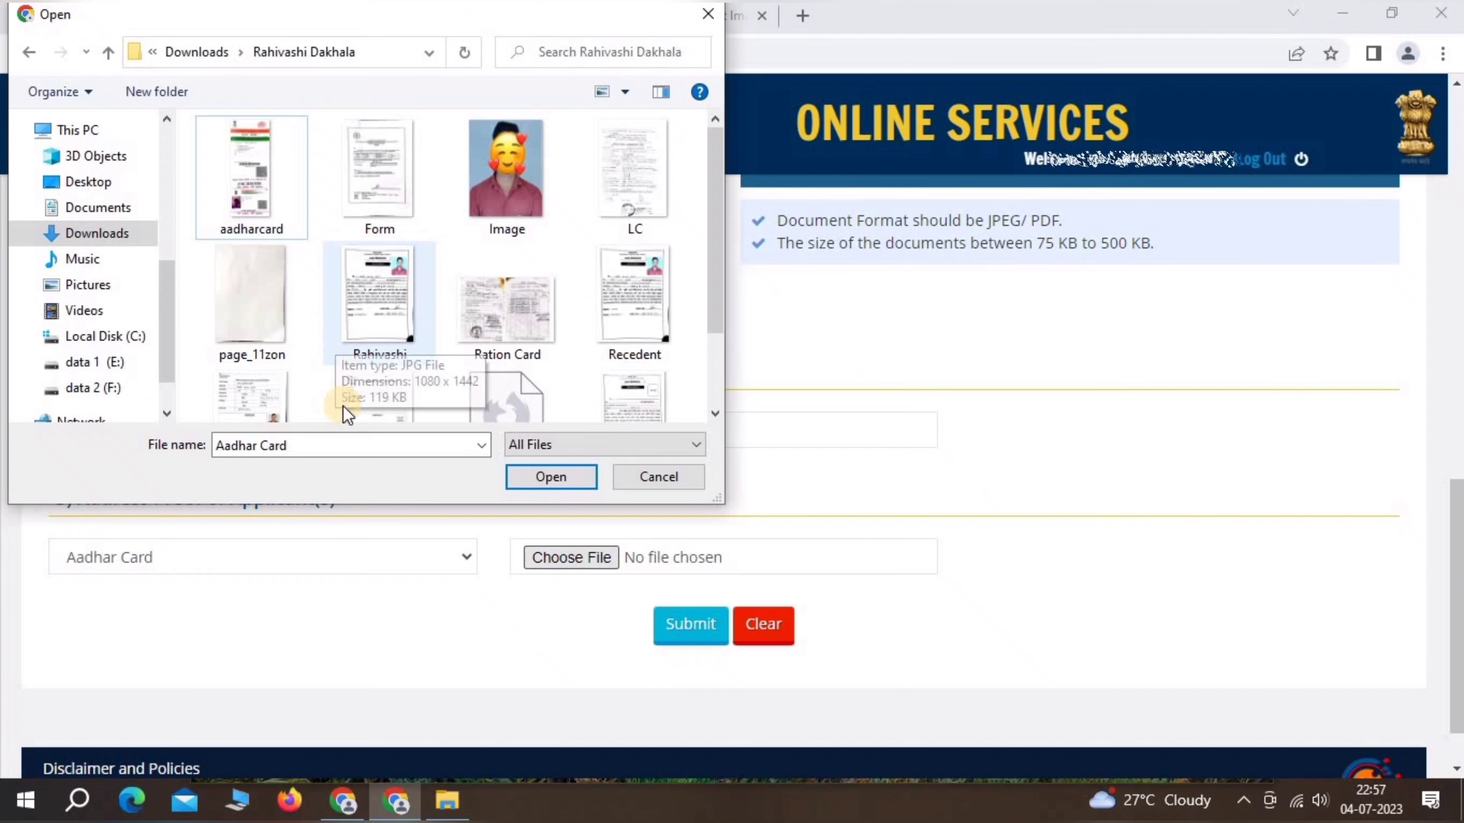
{"action": "left_click", "coordinate": [242, 165]}
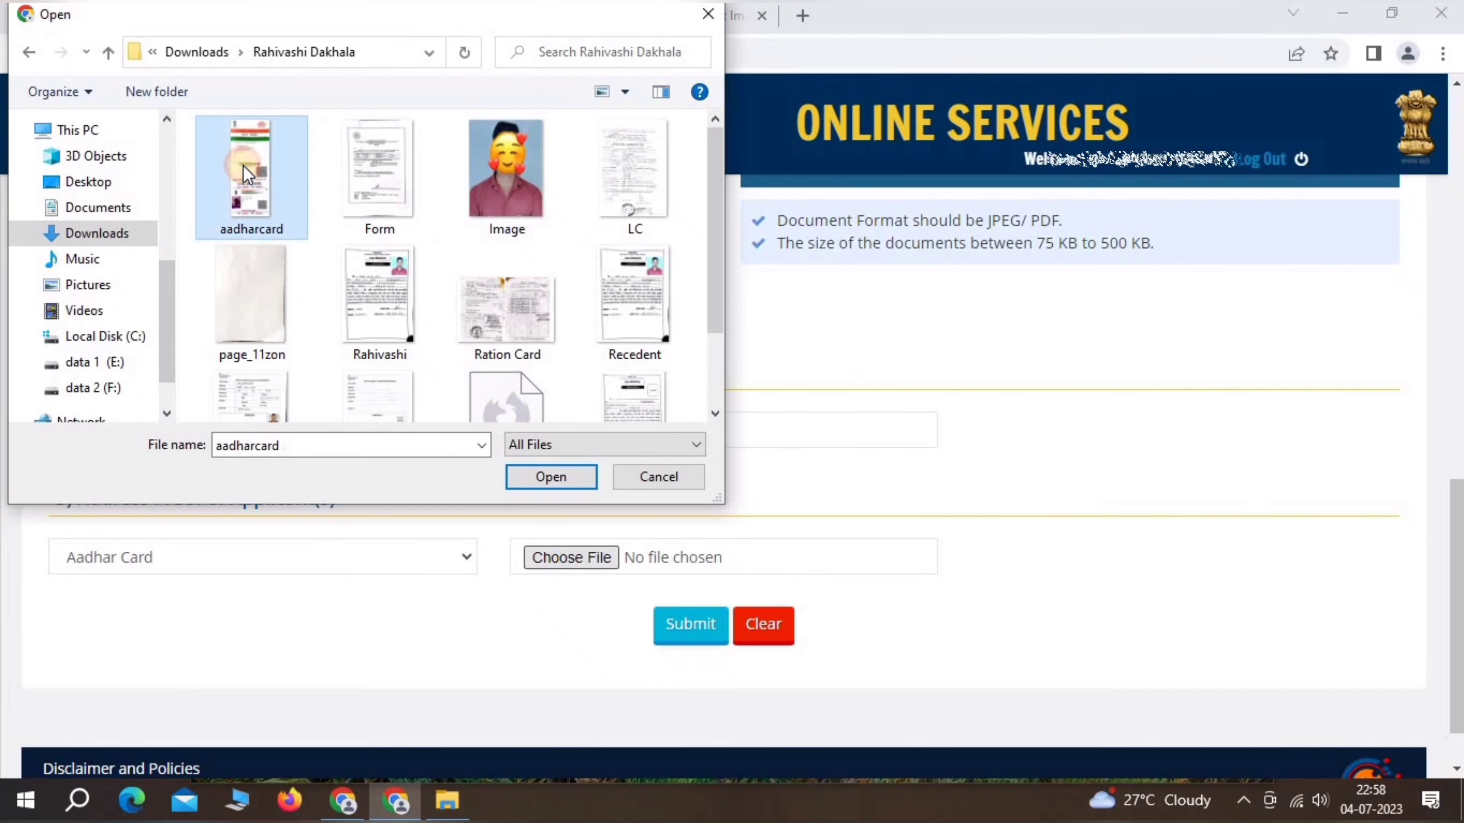
{"action": "left_click", "coordinate": [520, 481]}
{"action": "left_click", "coordinate": [551, 478]}
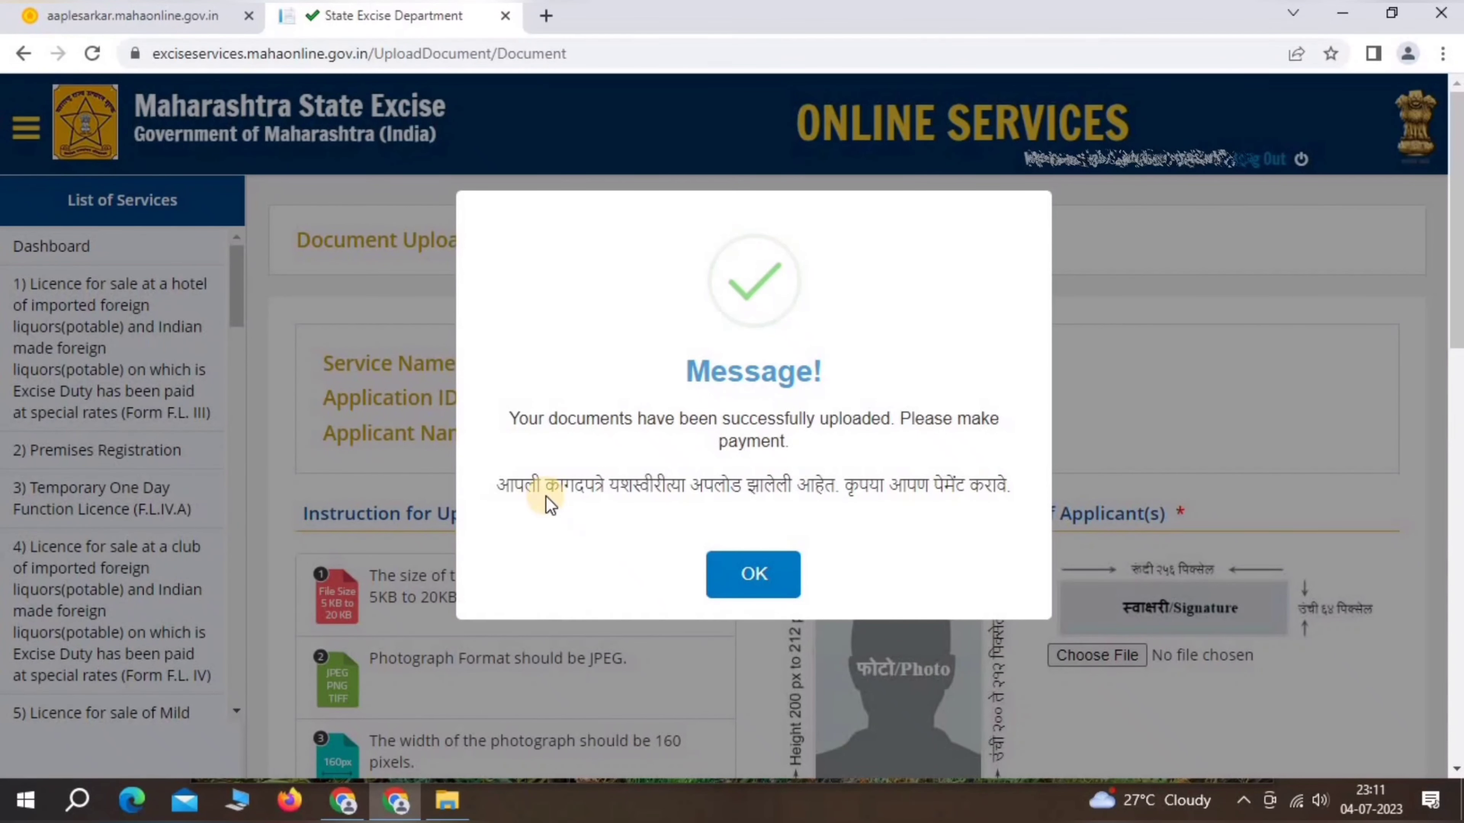
- Acknowledge the document upload message and continue to the payment page
{"action": "left_click_drag", "start_coordinate": [549, 486], "coordinate": [820, 491]}
{"action": "left_click", "coordinate": [819, 490]}
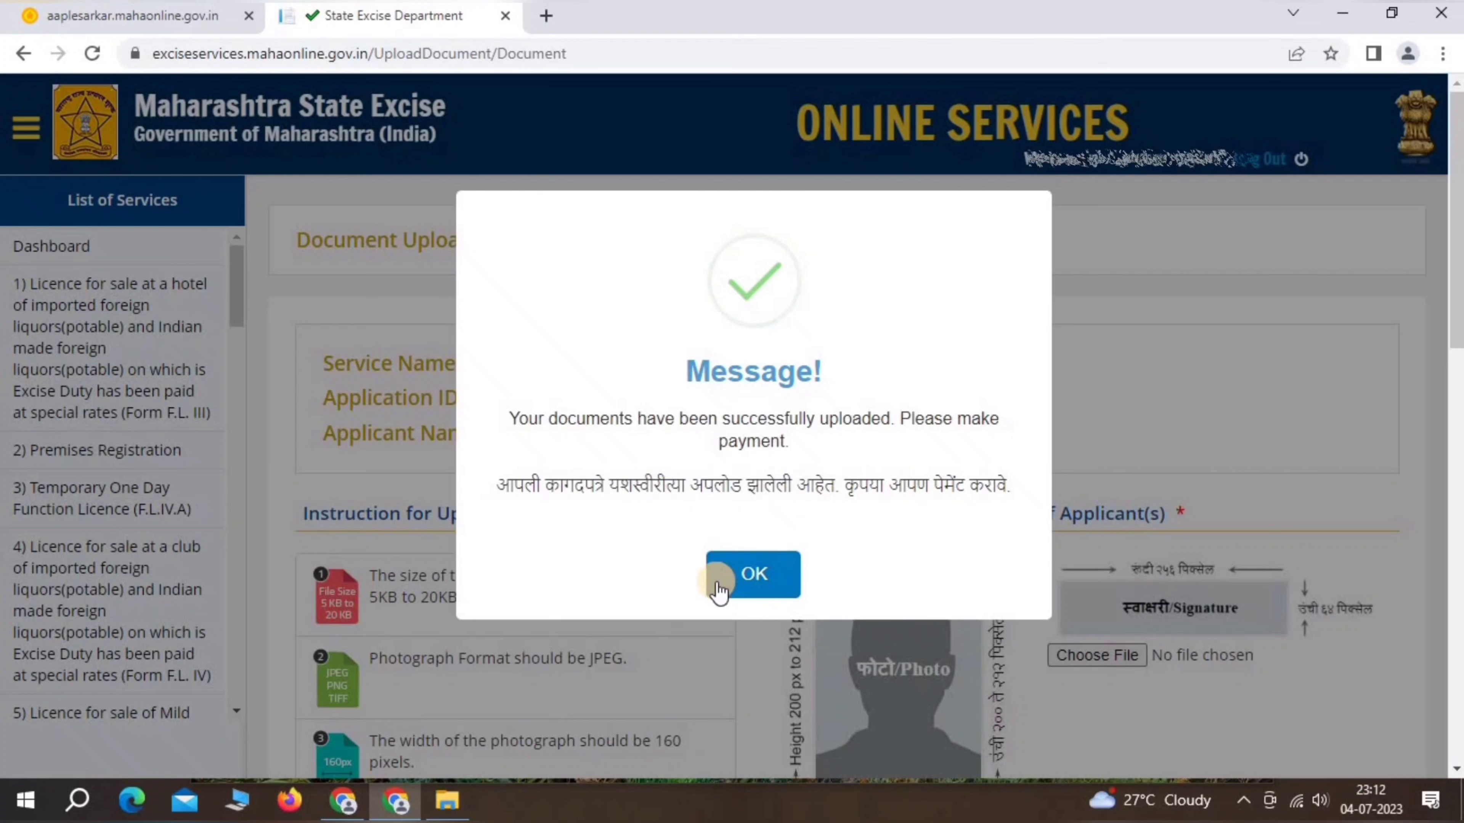
{"action": "left_click", "coordinate": [743, 573]}
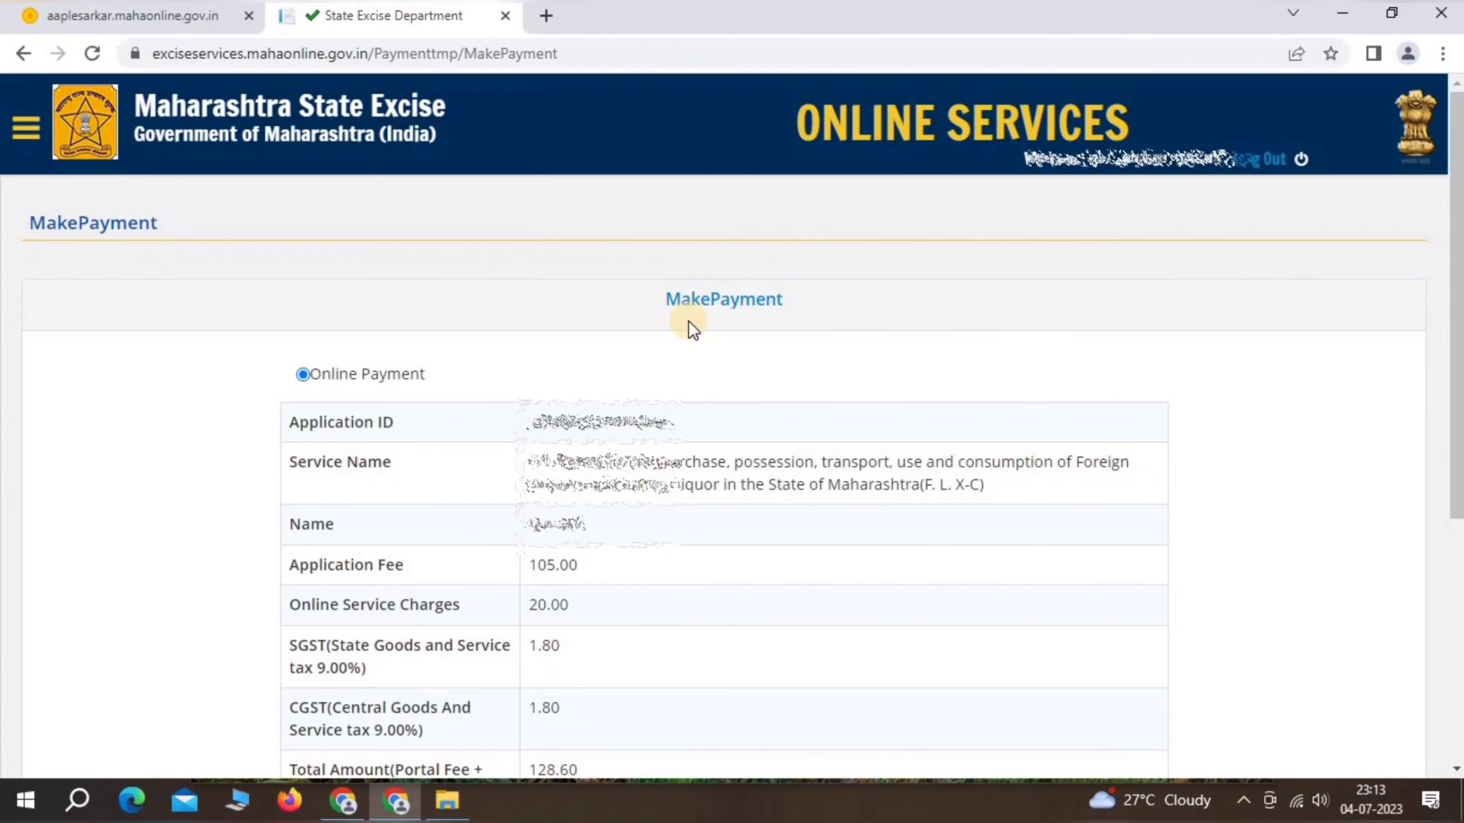
- Review the fee breakdown and total amount for the F.L. X-C permit, and confirm the online payment
{"action": "left_click_drag", "start_coordinate": [663, 299], "coordinate": [807, 298]}
{"action": "left_click", "coordinate": [807, 298]}
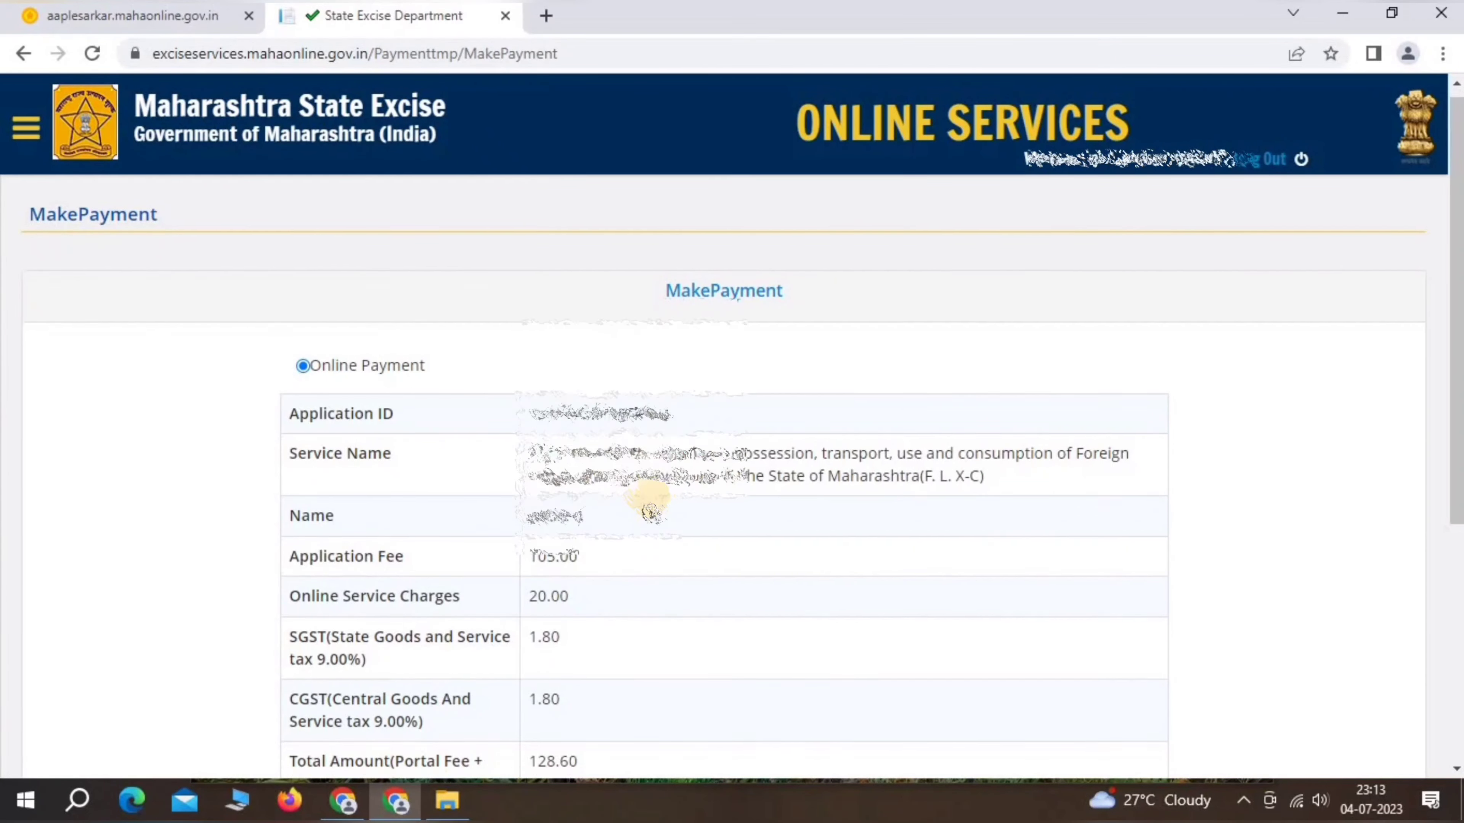
{"action": "scroll", "coordinate": [521, 377], "scroll_direction": "down", "scroll_amount": 5}
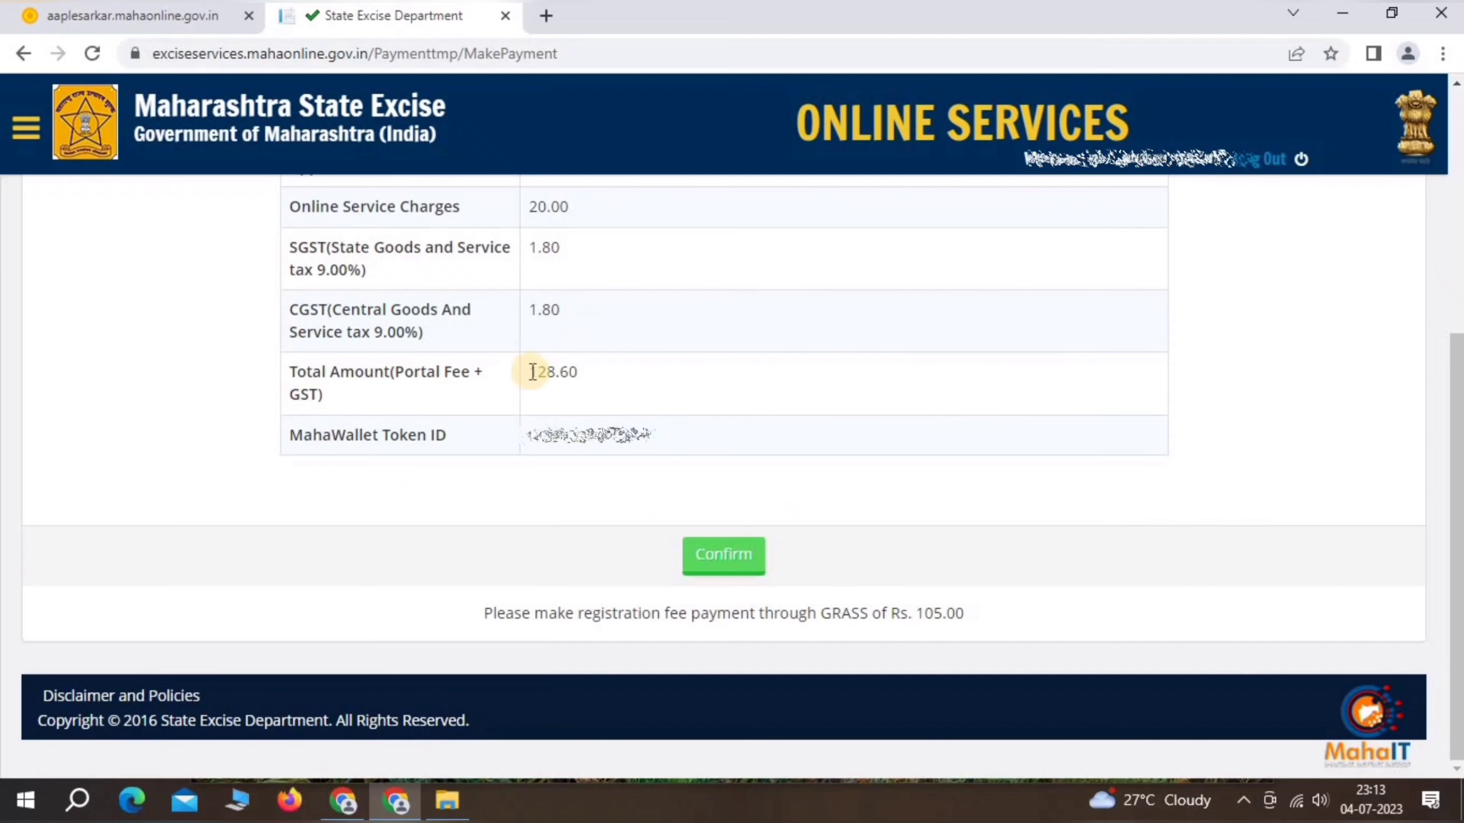
{"action": "left_click_drag", "start_coordinate": [527, 371], "coordinate": [599, 377]}
{"action": "left_click", "coordinate": [599, 378]}
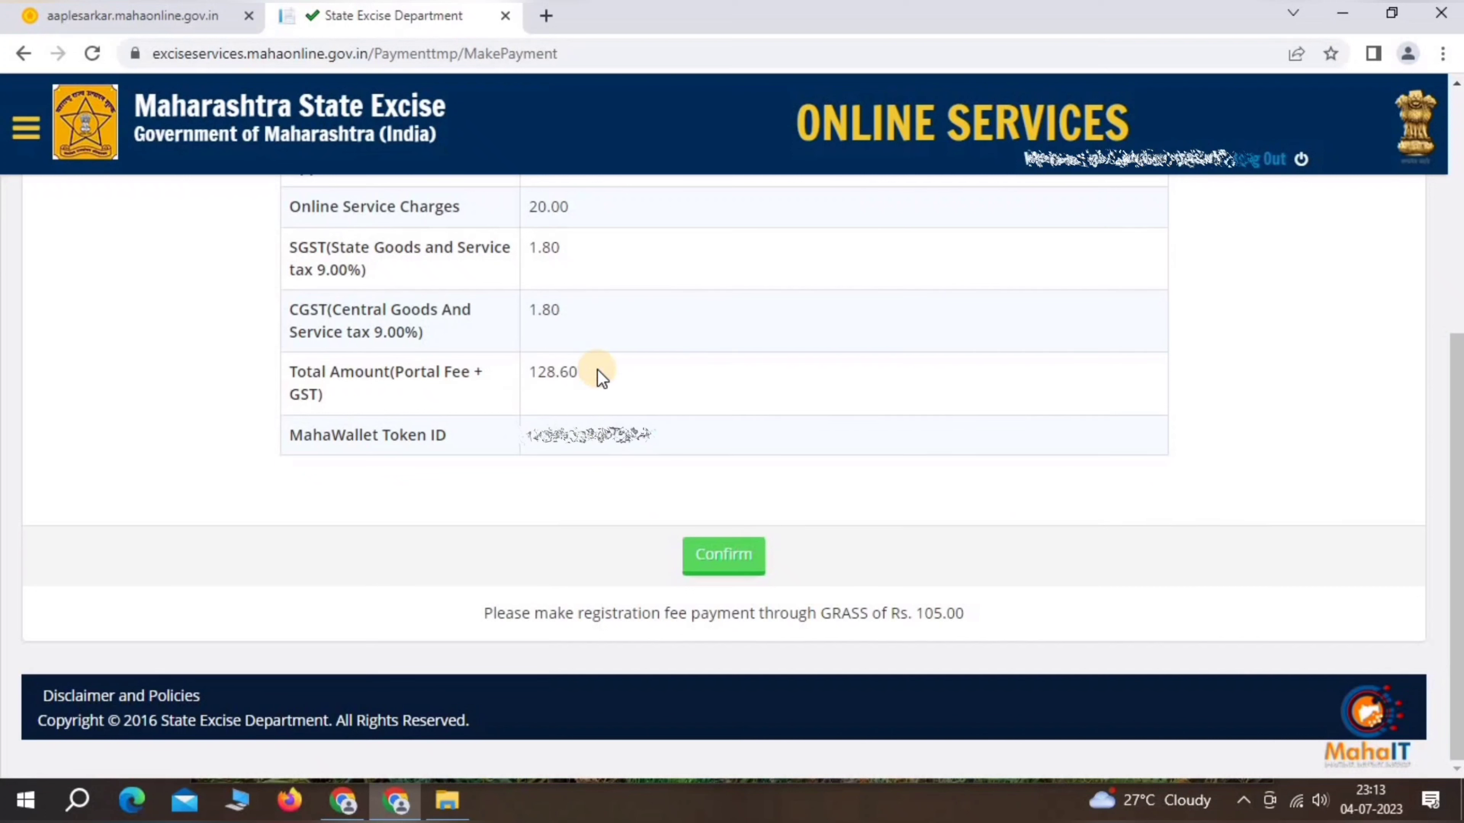
{"action": "left_click", "coordinate": [749, 562]}
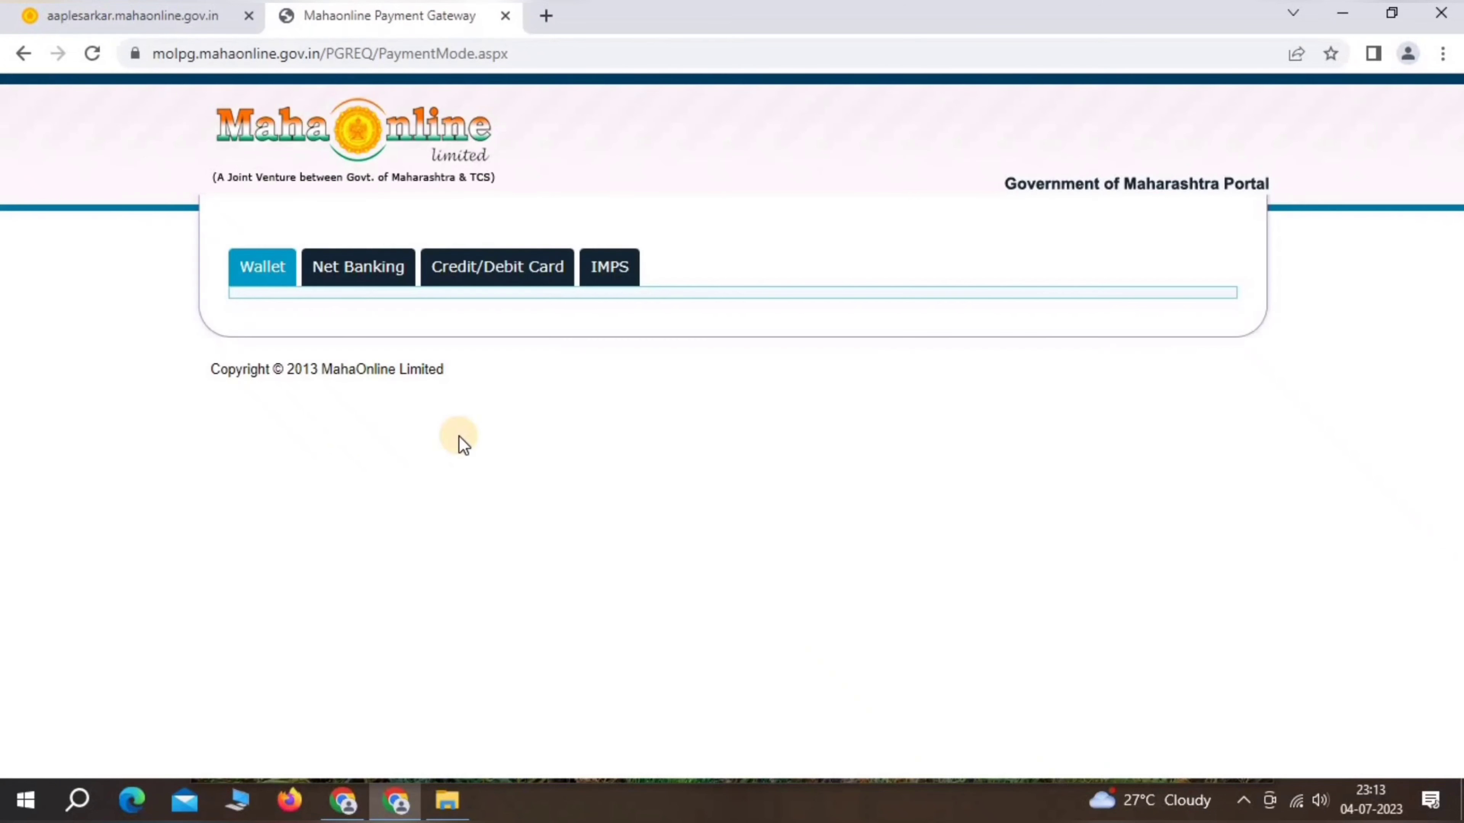
- Choose PayGov Credit/Debit Card as the gateway and pay the ₹128.60 fee with a BHIM UPI QR code
{"action": "left_click", "coordinate": [500, 260]}
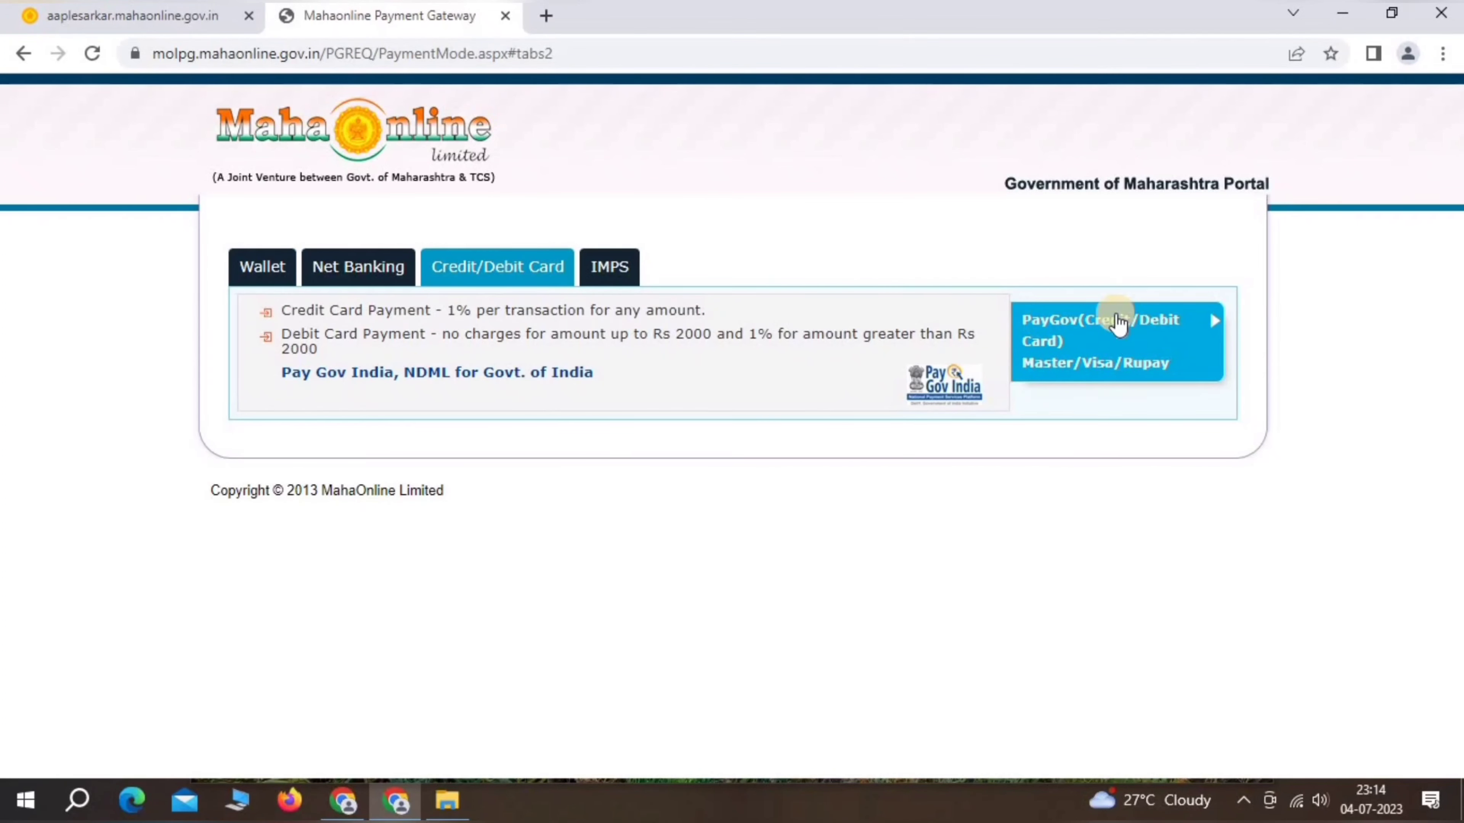
{"action": "left_click", "coordinate": [1095, 327]}
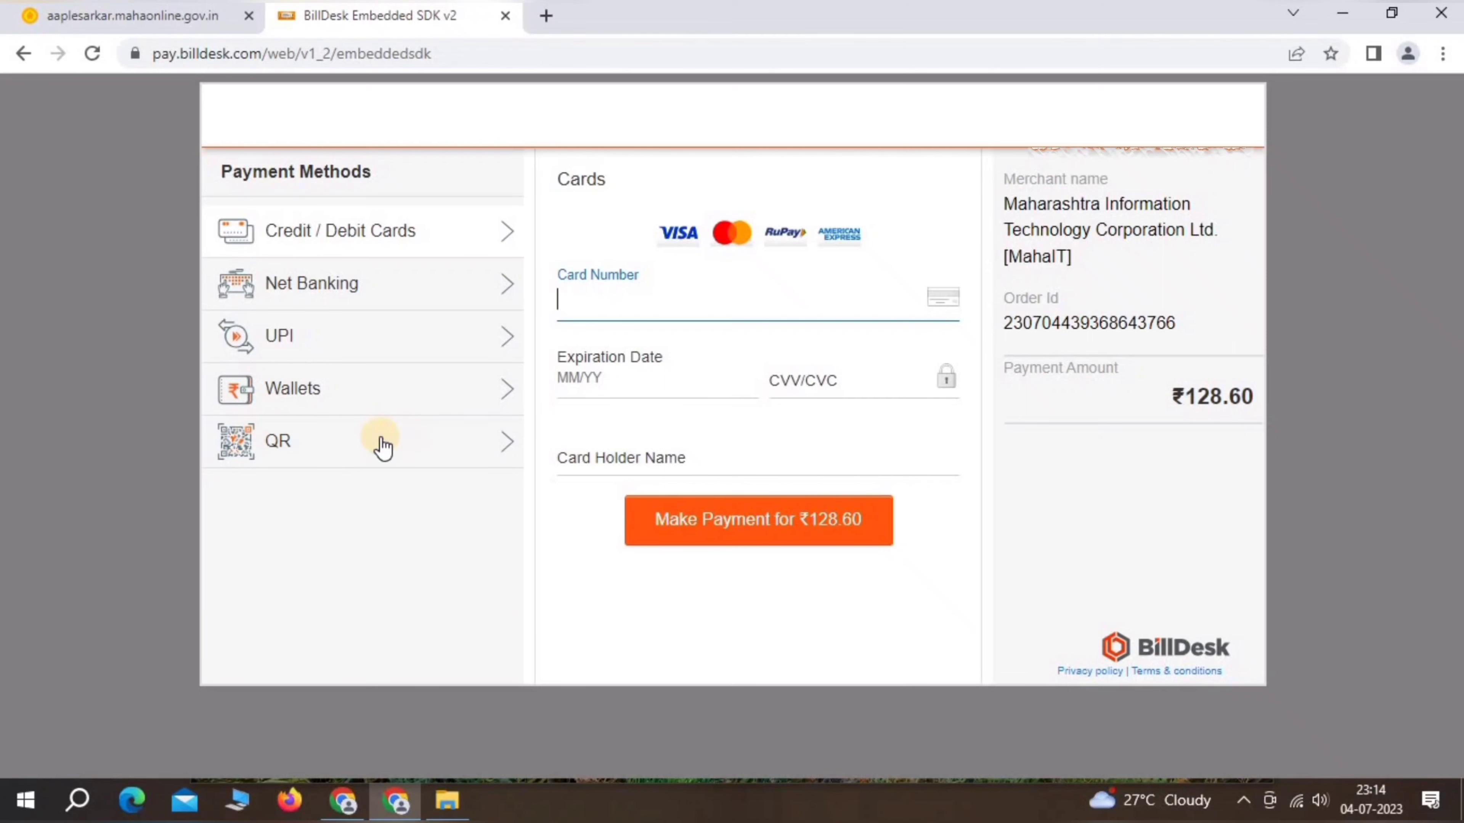
{"action": "left_click", "coordinate": [339, 439]}
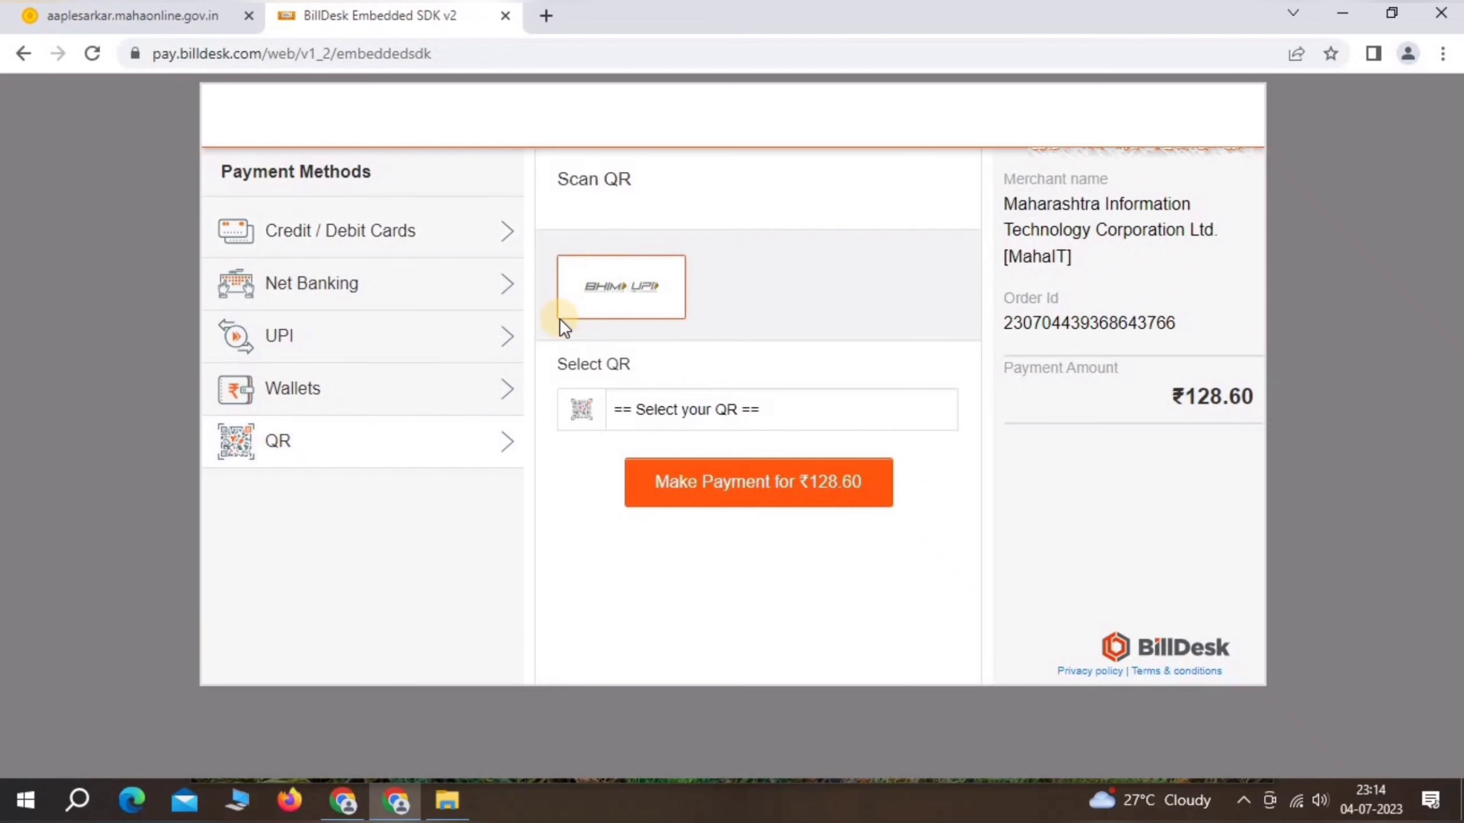
{"action": "left_click", "coordinate": [585, 300]}
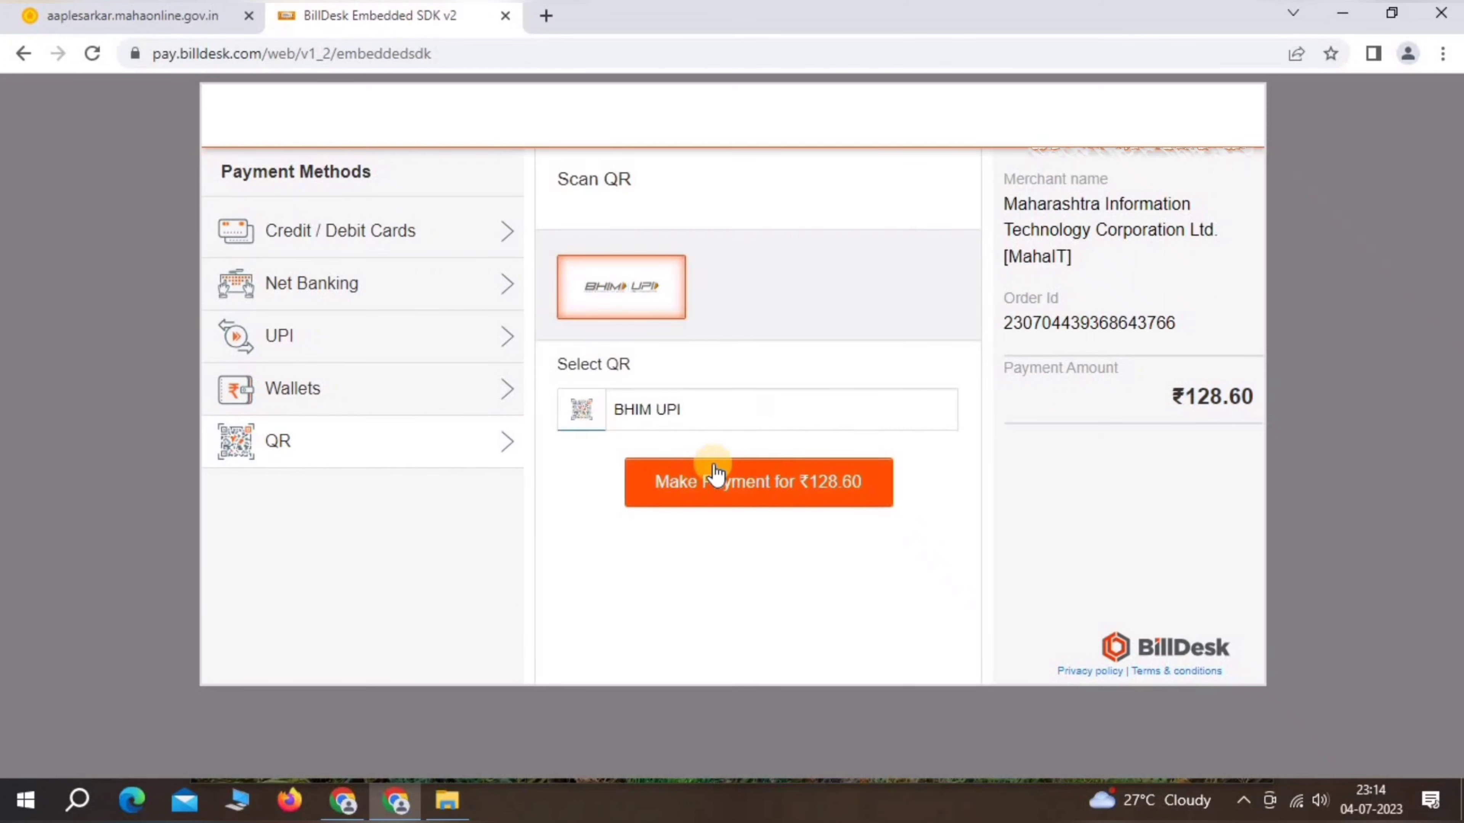
{"action": "left_click", "coordinate": [781, 487]}
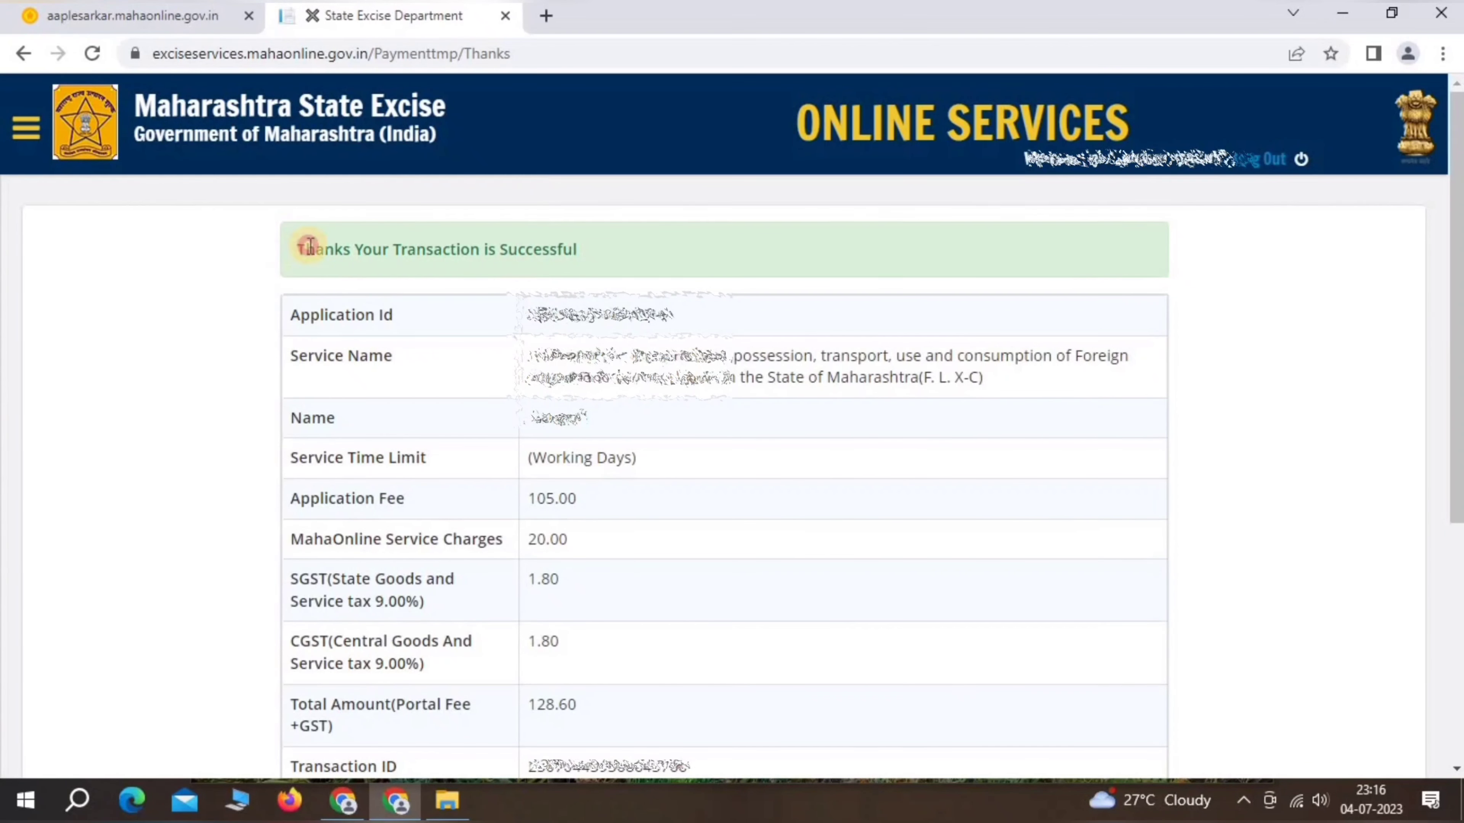
{"action": "left_click_drag", "start_coordinate": [310, 246], "coordinate": [598, 248]}
{"action": "left_click", "coordinate": [603, 254]}
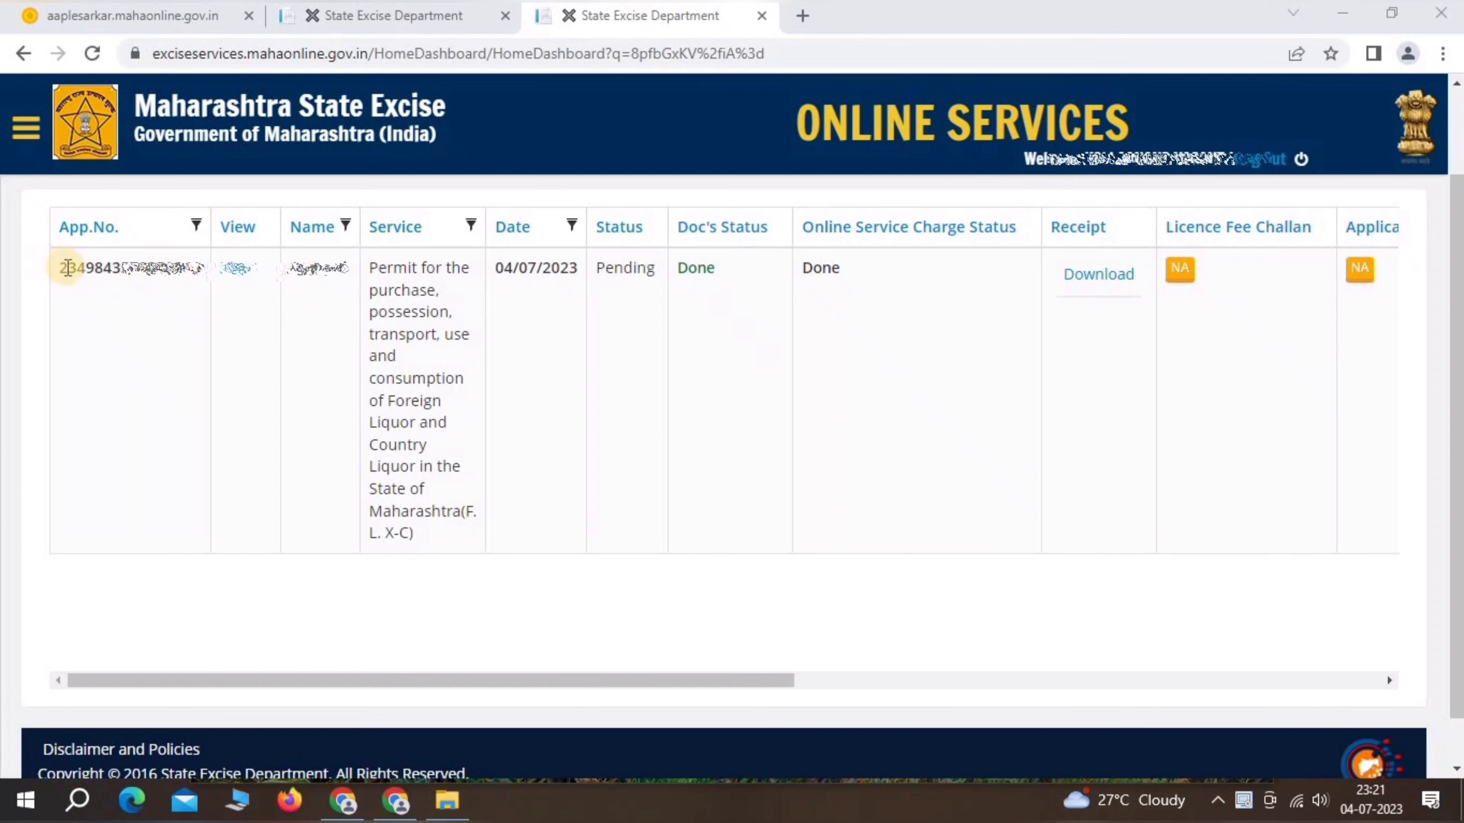
- Examine the application number, application date and status of the F.L. X-C permit application on the dashboard
{"action": "left_click_drag", "start_coordinate": [60, 266], "coordinate": [196, 283]}
{"action": "left_click", "coordinate": [231, 410]}
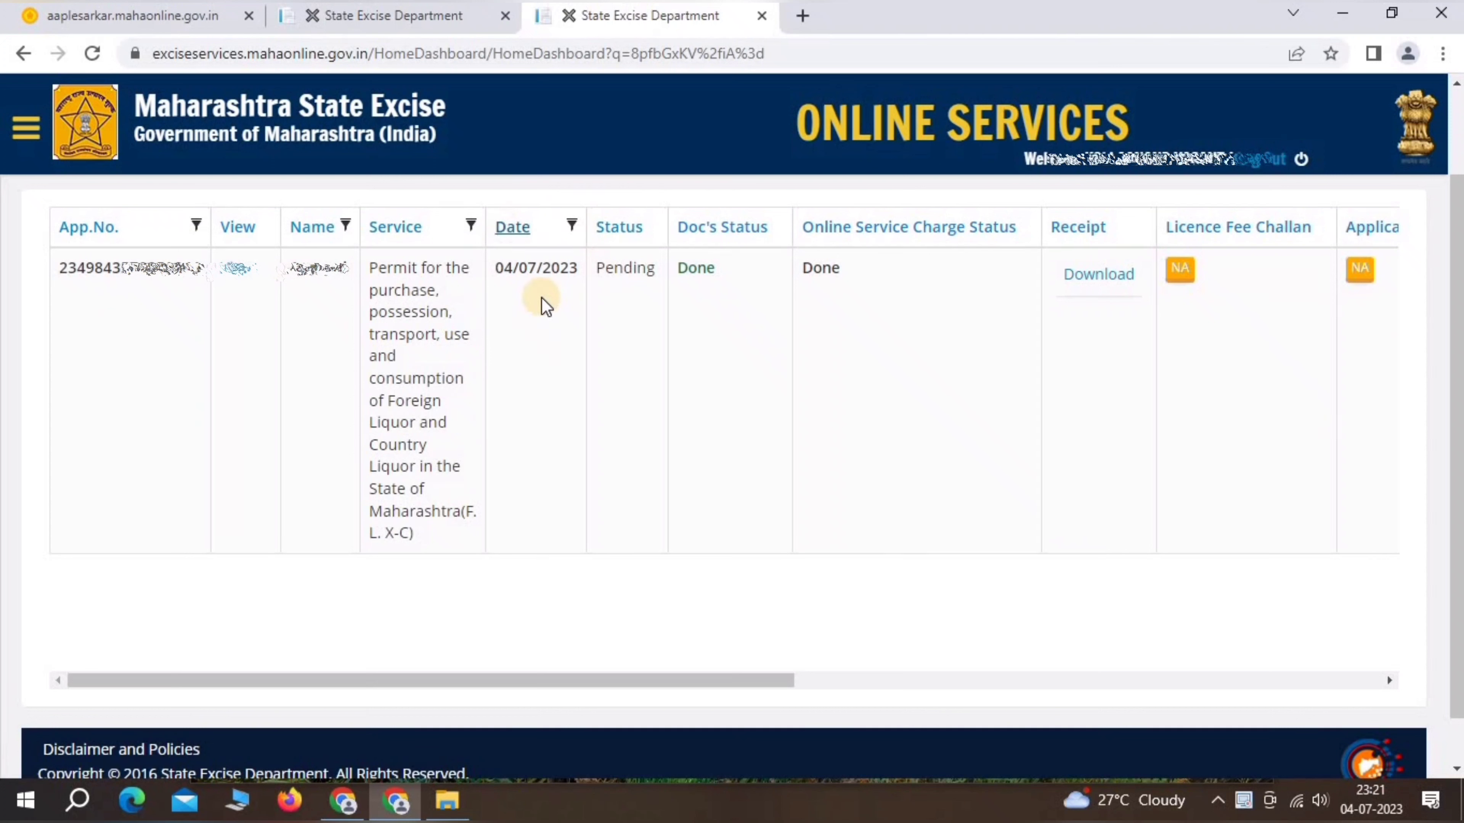
{"action": "double_click", "coordinate": [551, 266]}
{"action": "left_click", "coordinate": [656, 270]}
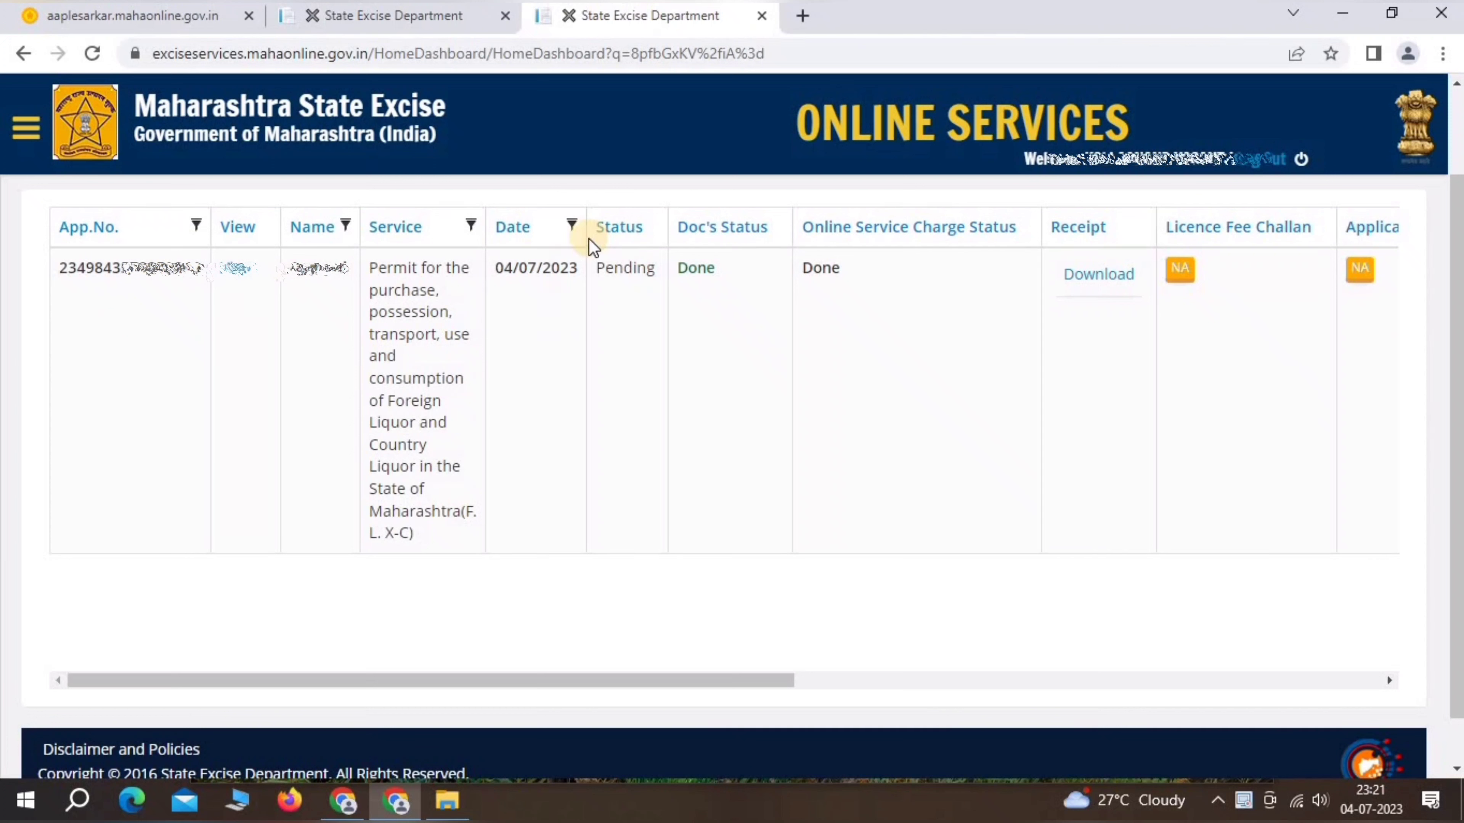
{"action": "double_click", "coordinate": [599, 269]}
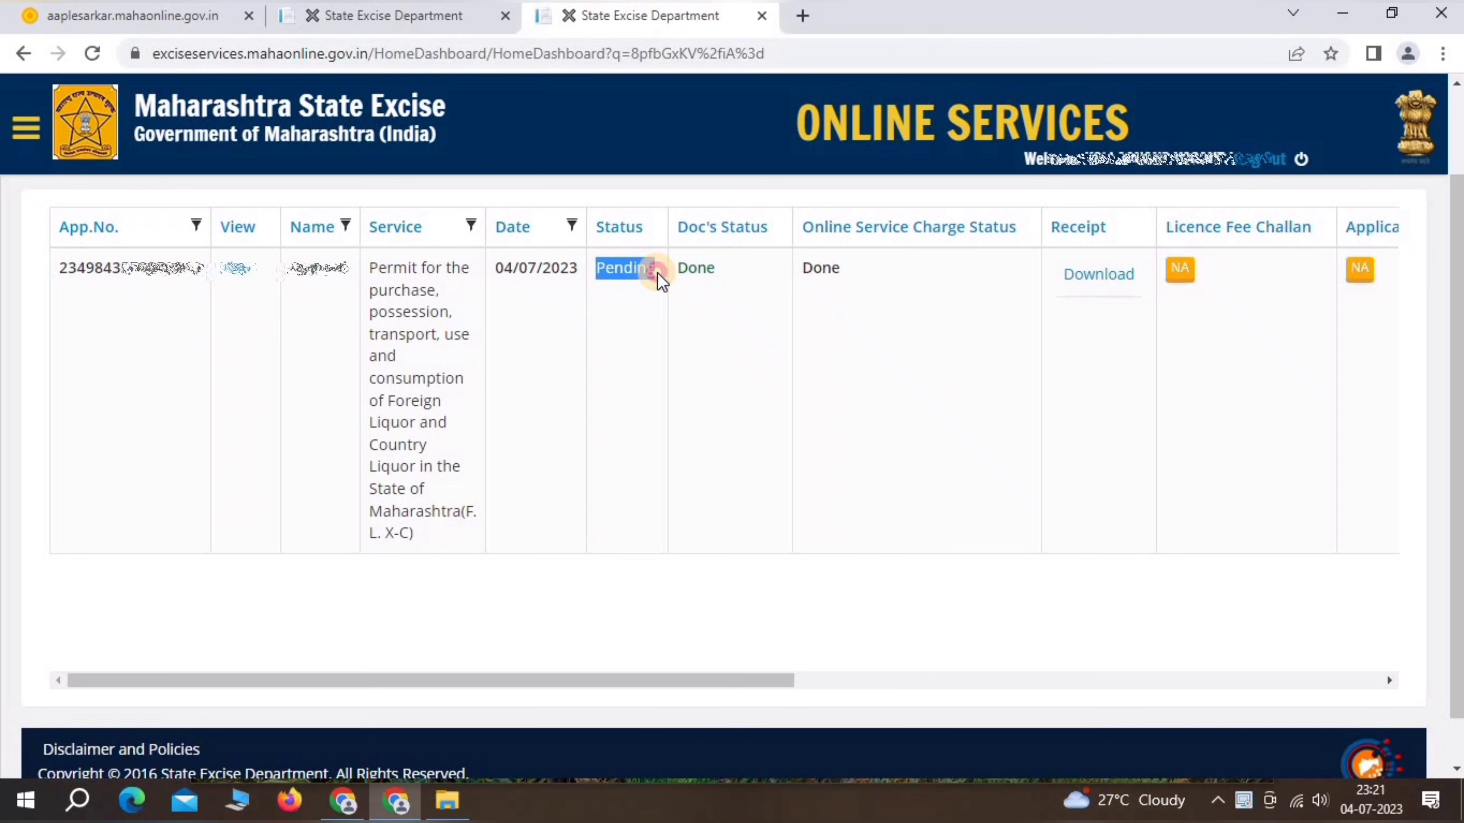
{"action": "left_click", "coordinate": [515, 295]}
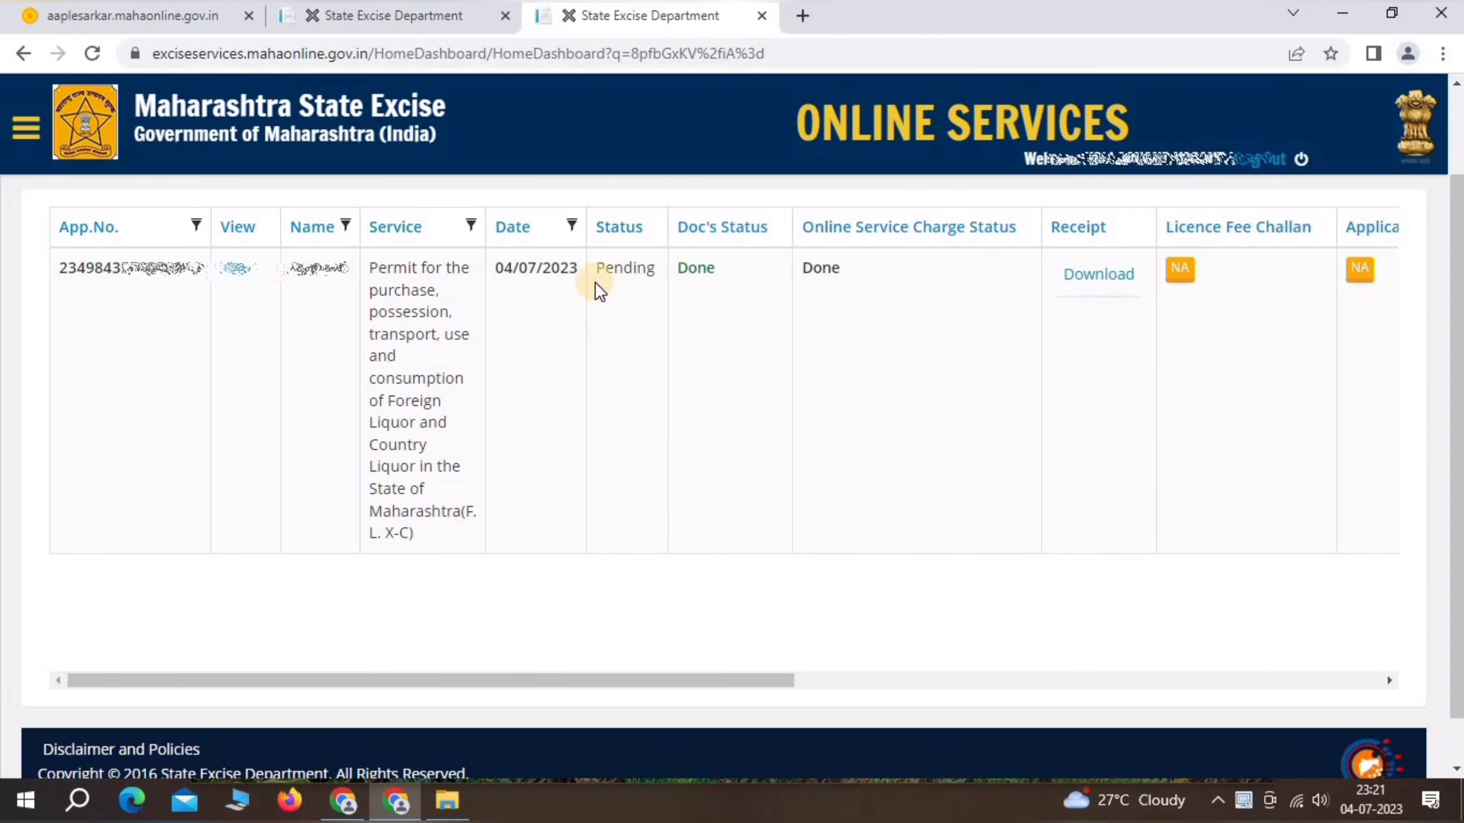
{"action": "left_click_drag", "start_coordinate": [603, 268], "coordinate": [657, 272]}
{"action": "left_click", "coordinate": [663, 282]}
- Check the application's document status, online service charge status, receipt and License Certificate columns
{"action": "scroll", "coordinate": [576, 247], "scroll_direction": "right", "scroll_amount": 4}
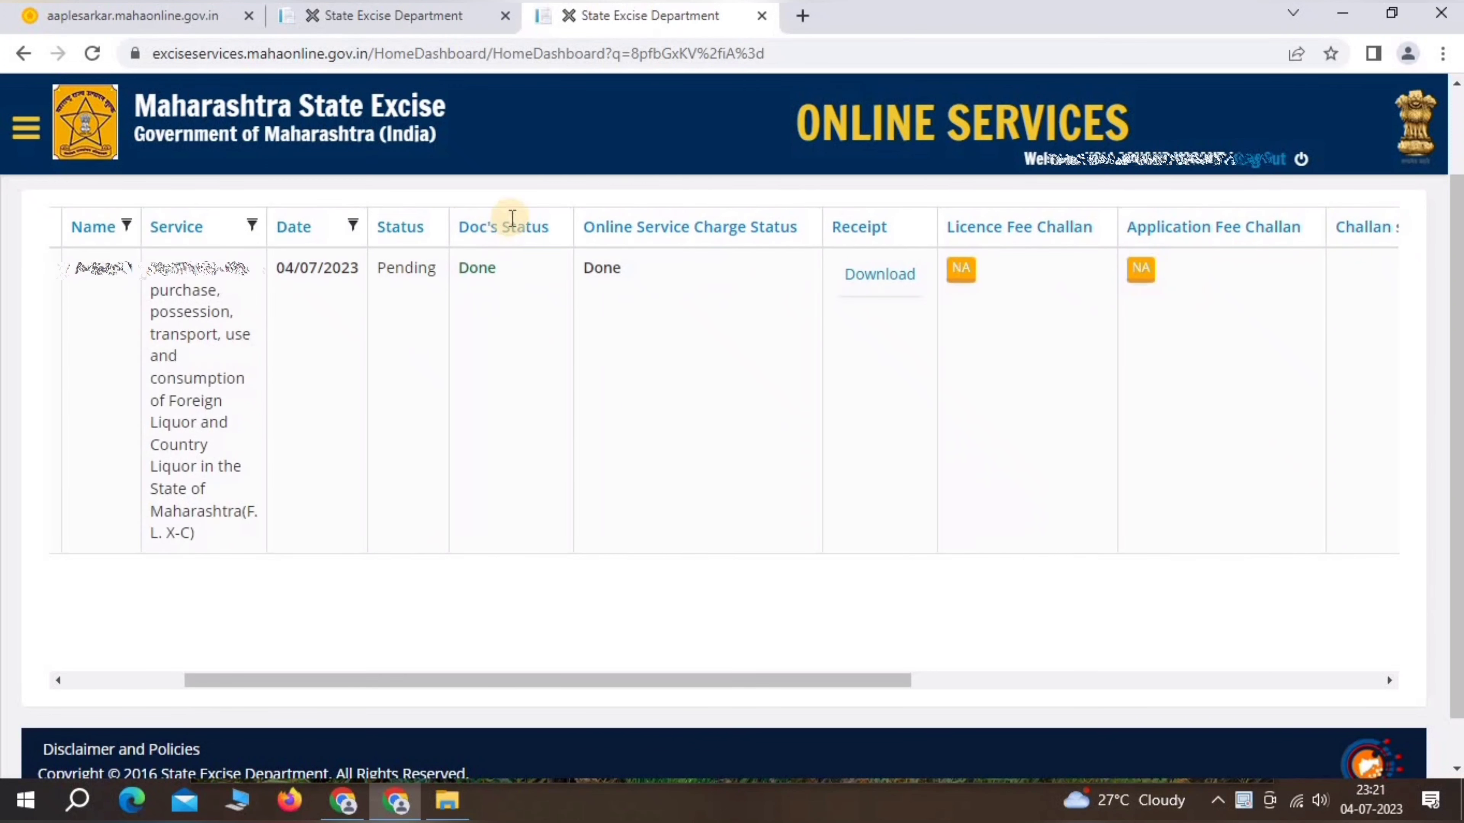
{"action": "left_click_drag", "start_coordinate": [468, 222], "coordinate": [718, 222]}
{"action": "left_click", "coordinate": [467, 304]}
{"action": "left_click", "coordinate": [691, 353]}
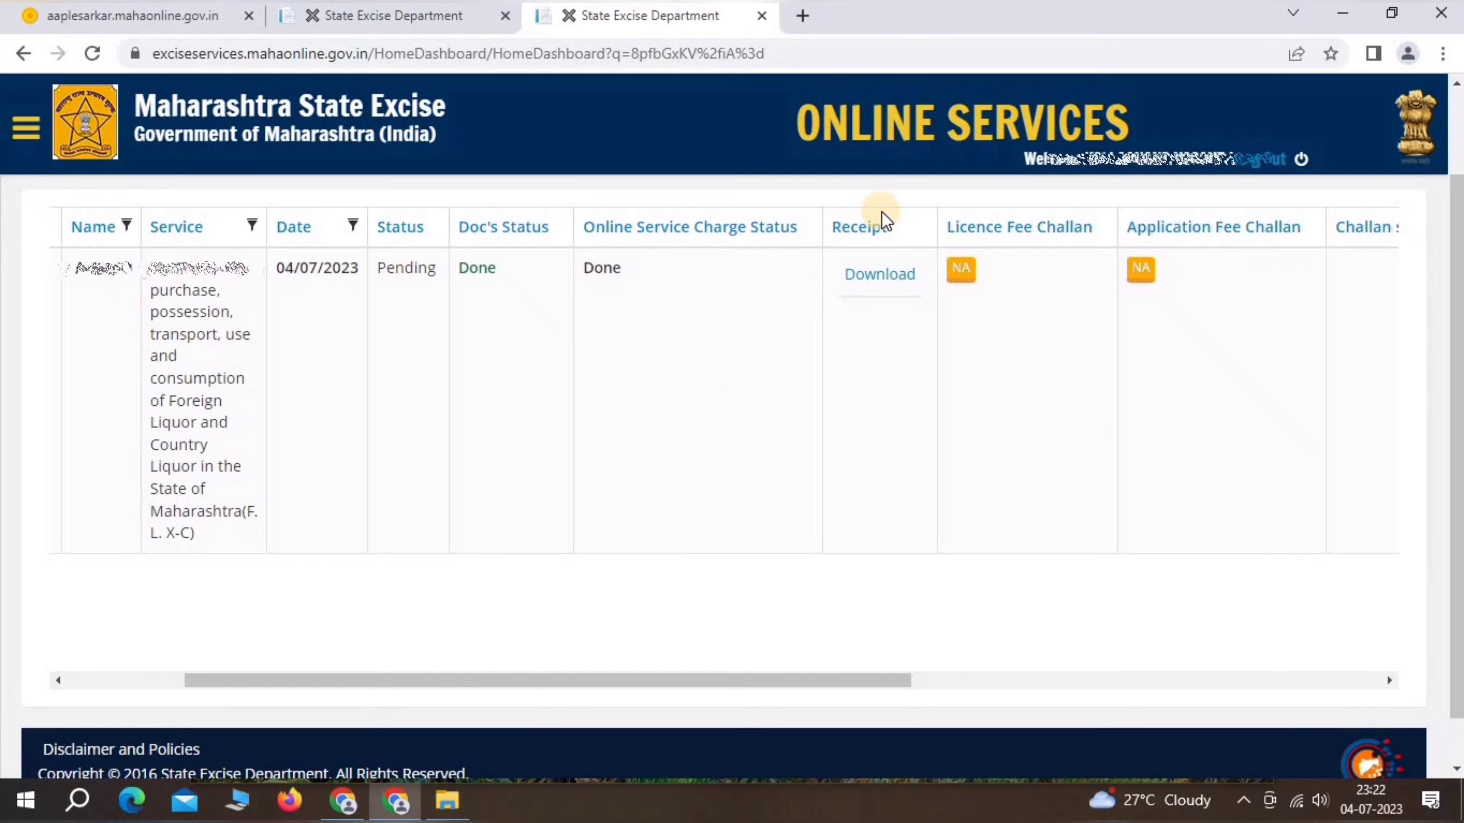
{"action": "left_click", "coordinate": [878, 275]}
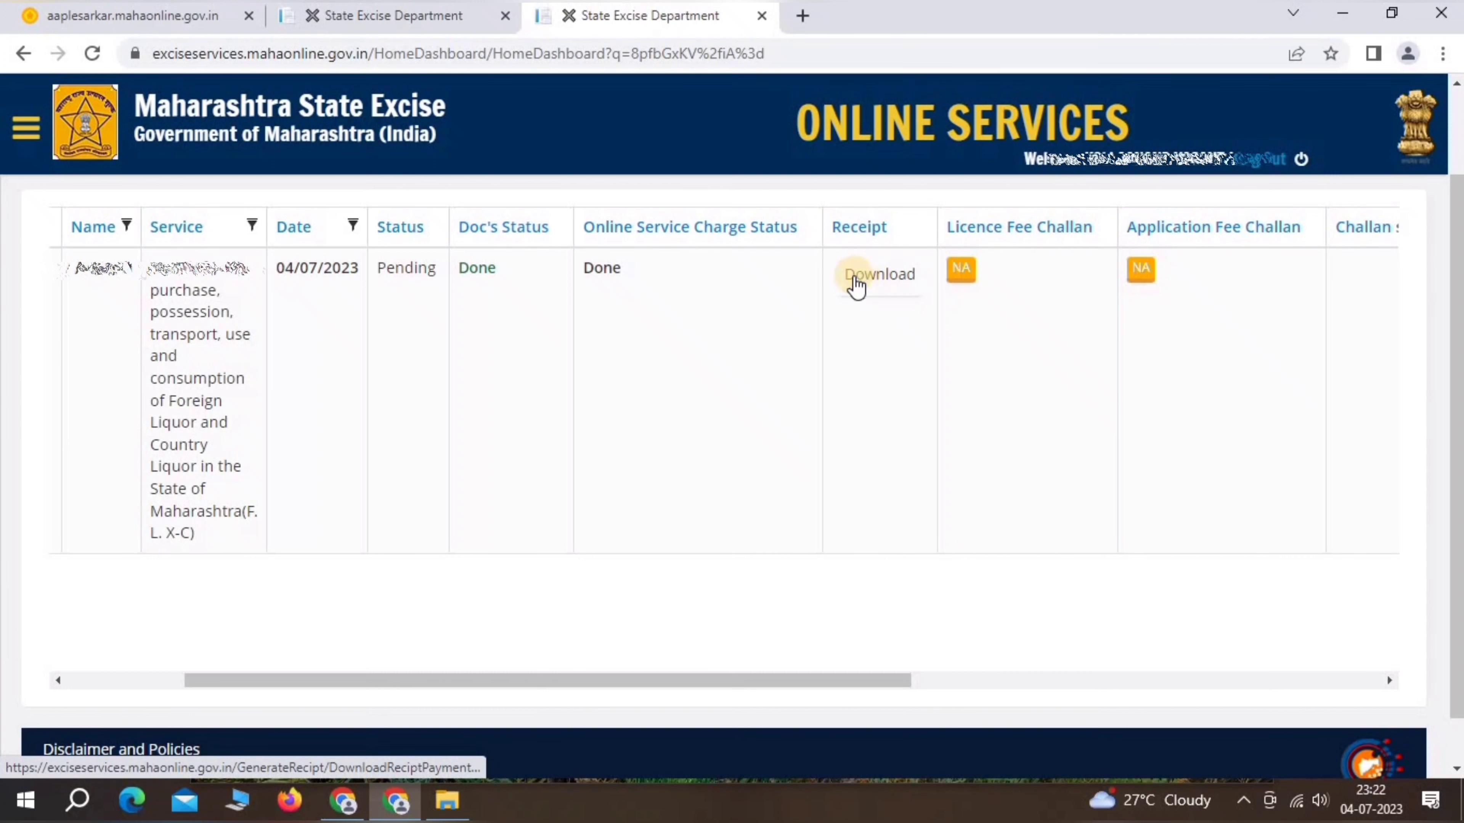
{"action": "scroll", "coordinate": [881, 274], "scroll_direction": "right", "scroll_amount": 10}
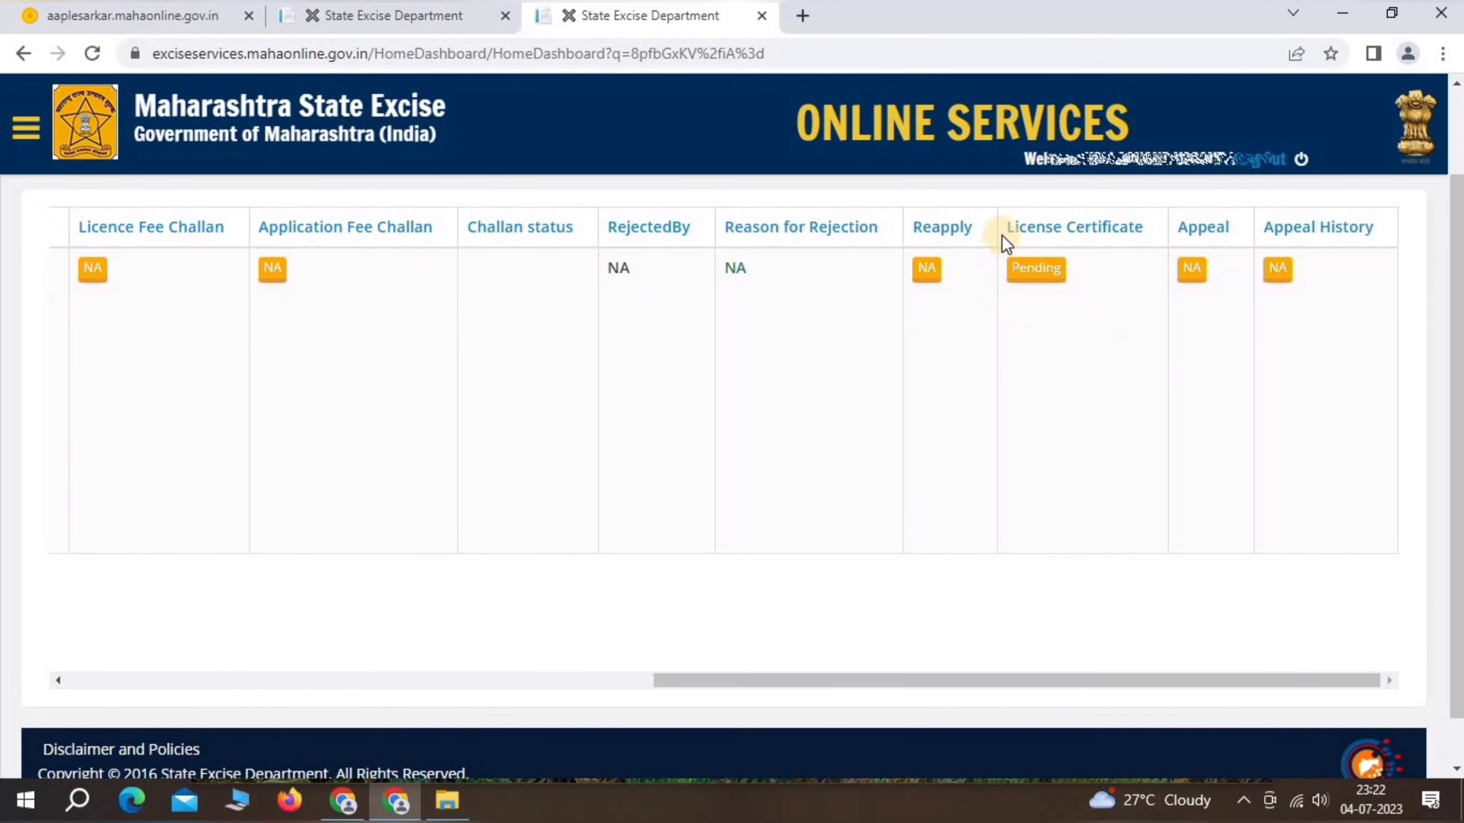
{"action": "left_click_drag", "start_coordinate": [1013, 225], "coordinate": [1138, 221]}
{"action": "left_click", "coordinate": [1082, 342]}
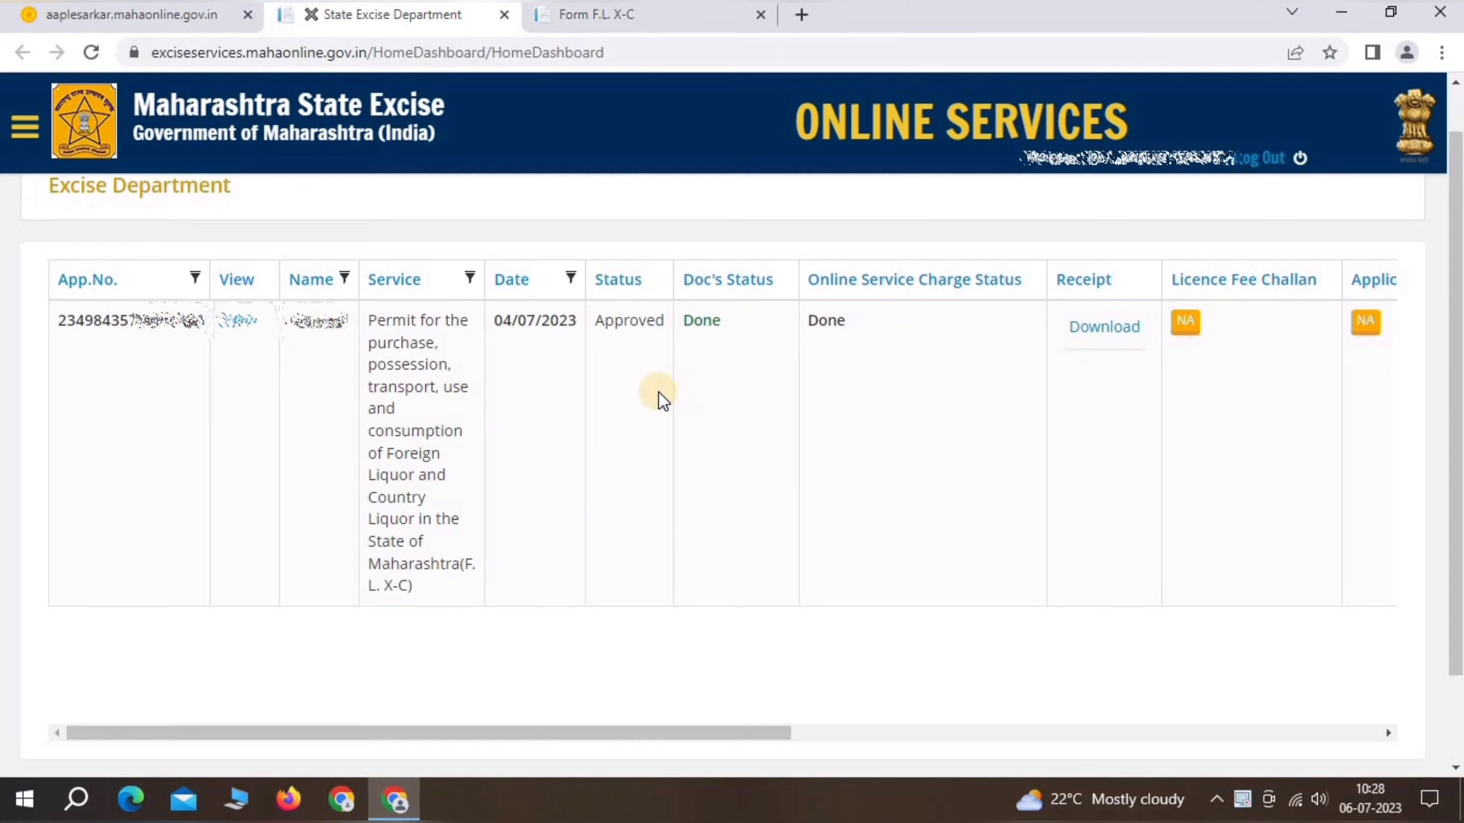
- Recheck the permit application's status and application date on the Excise Department dashboard
{"action": "left_click_drag", "start_coordinate": [594, 322], "coordinate": [669, 332]}
{"action": "left_click", "coordinate": [677, 405]}
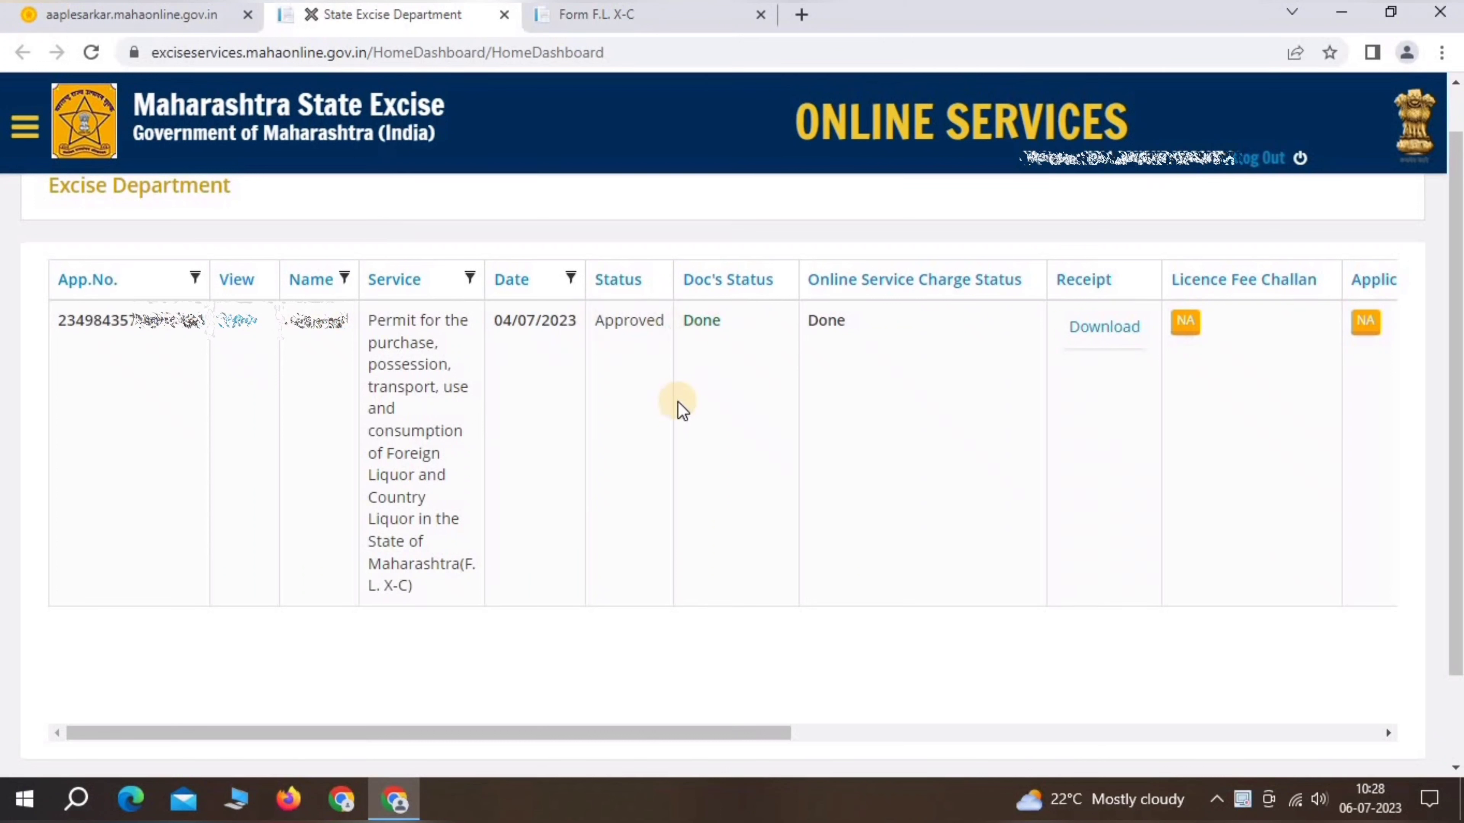
{"action": "left_click_drag", "start_coordinate": [494, 321], "coordinate": [558, 318]}
{"action": "left_click", "coordinate": [559, 318]}
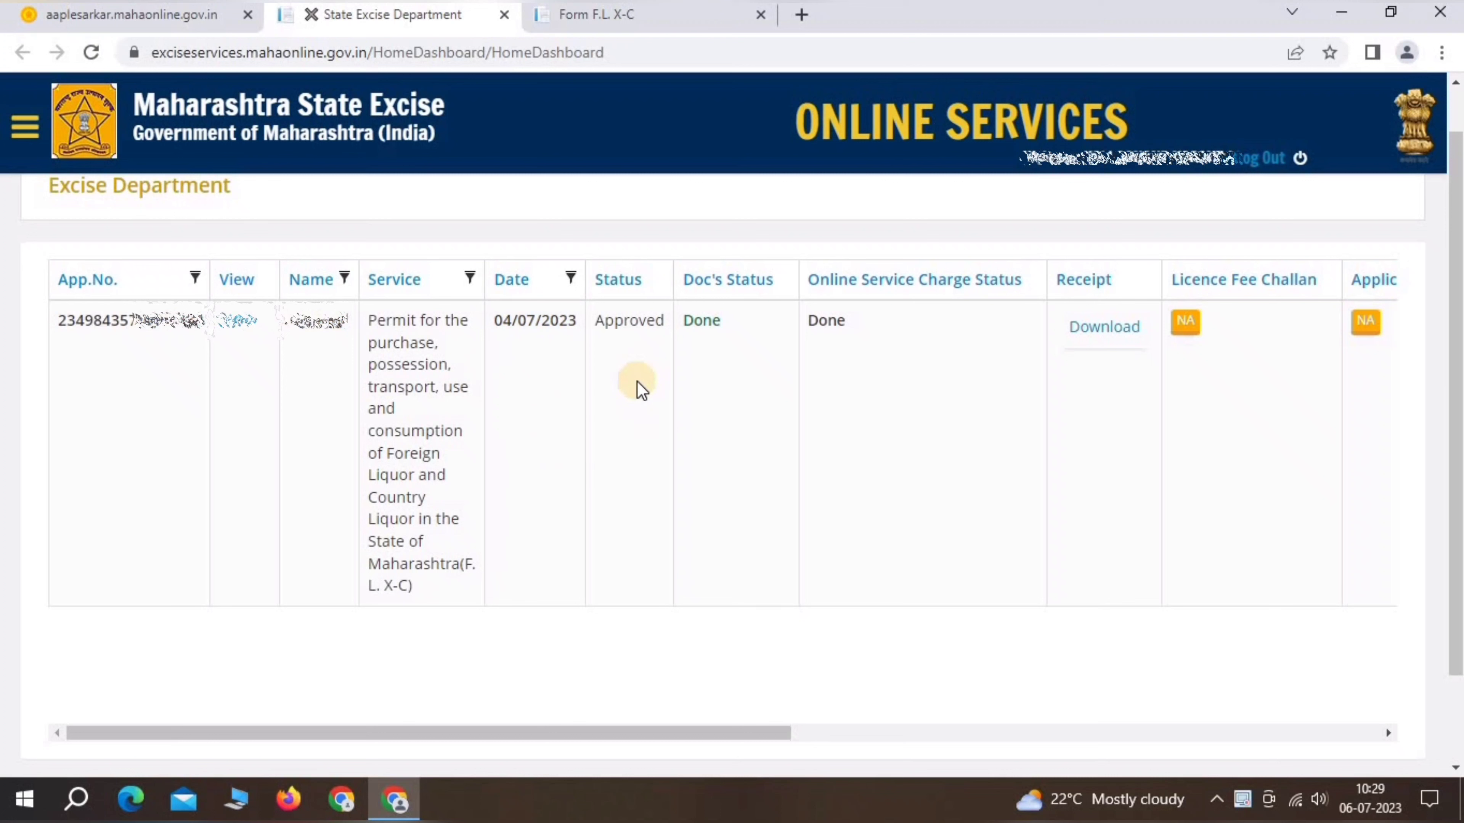
- Open the application's Form F.L. X-C license certificate for download, and return to the dashboard
{"action": "scroll", "coordinate": [1012, 263], "scroll_direction": "right", "scroll_amount": 10}
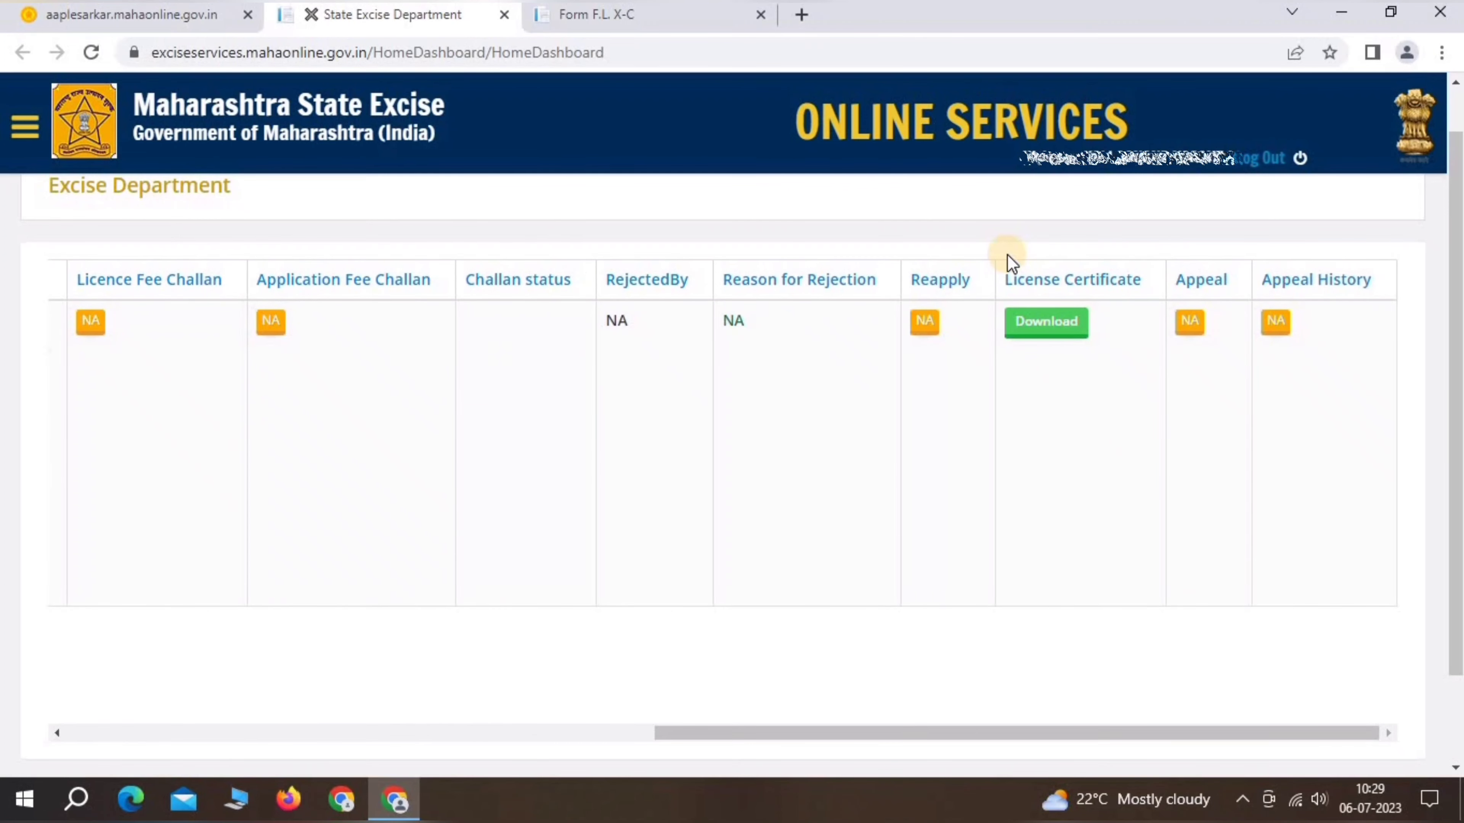
{"action": "left_click_drag", "start_coordinate": [1006, 280], "coordinate": [1100, 297]}
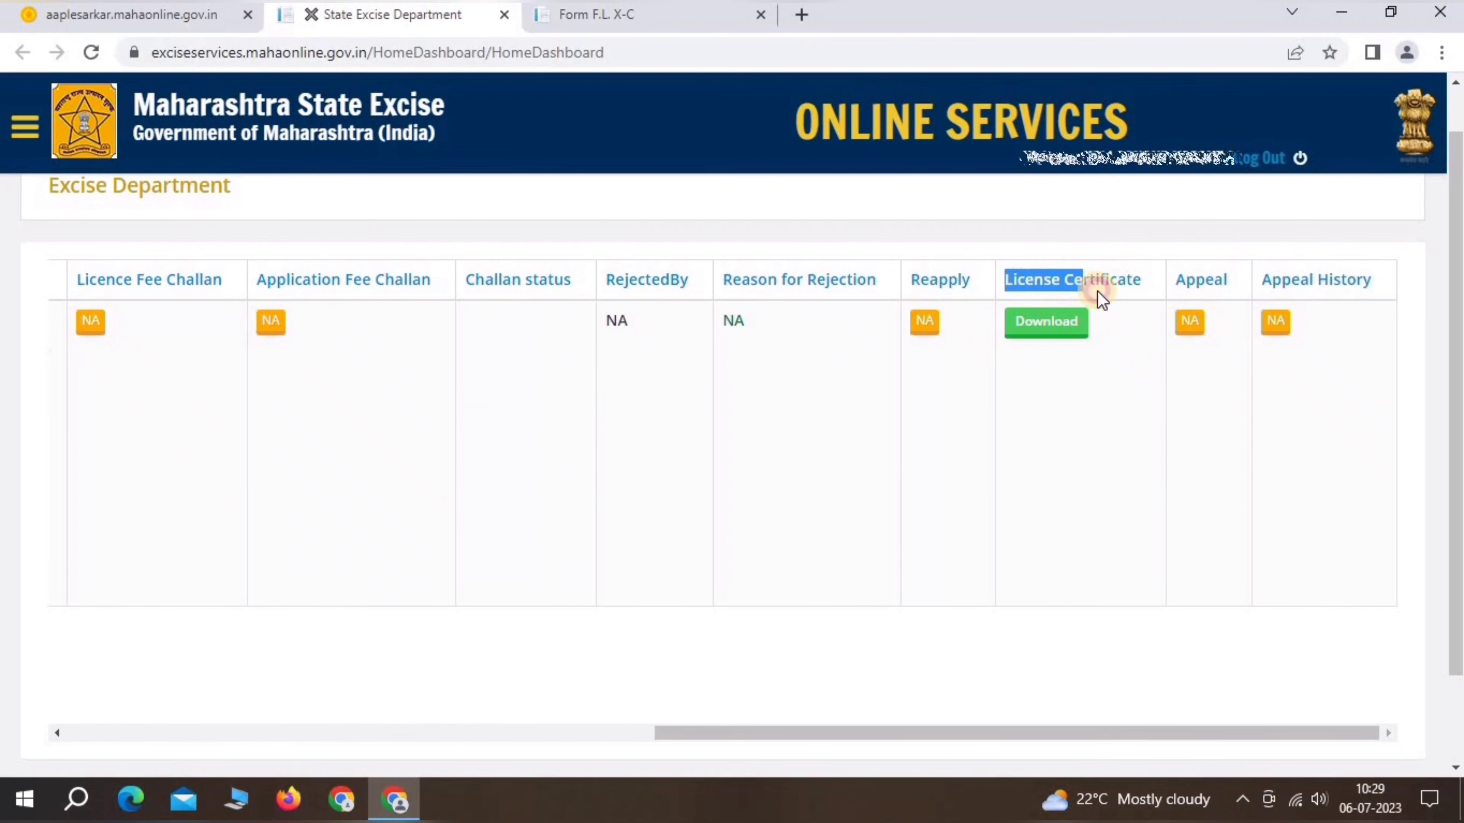
{"action": "left_click", "coordinate": [1176, 304]}
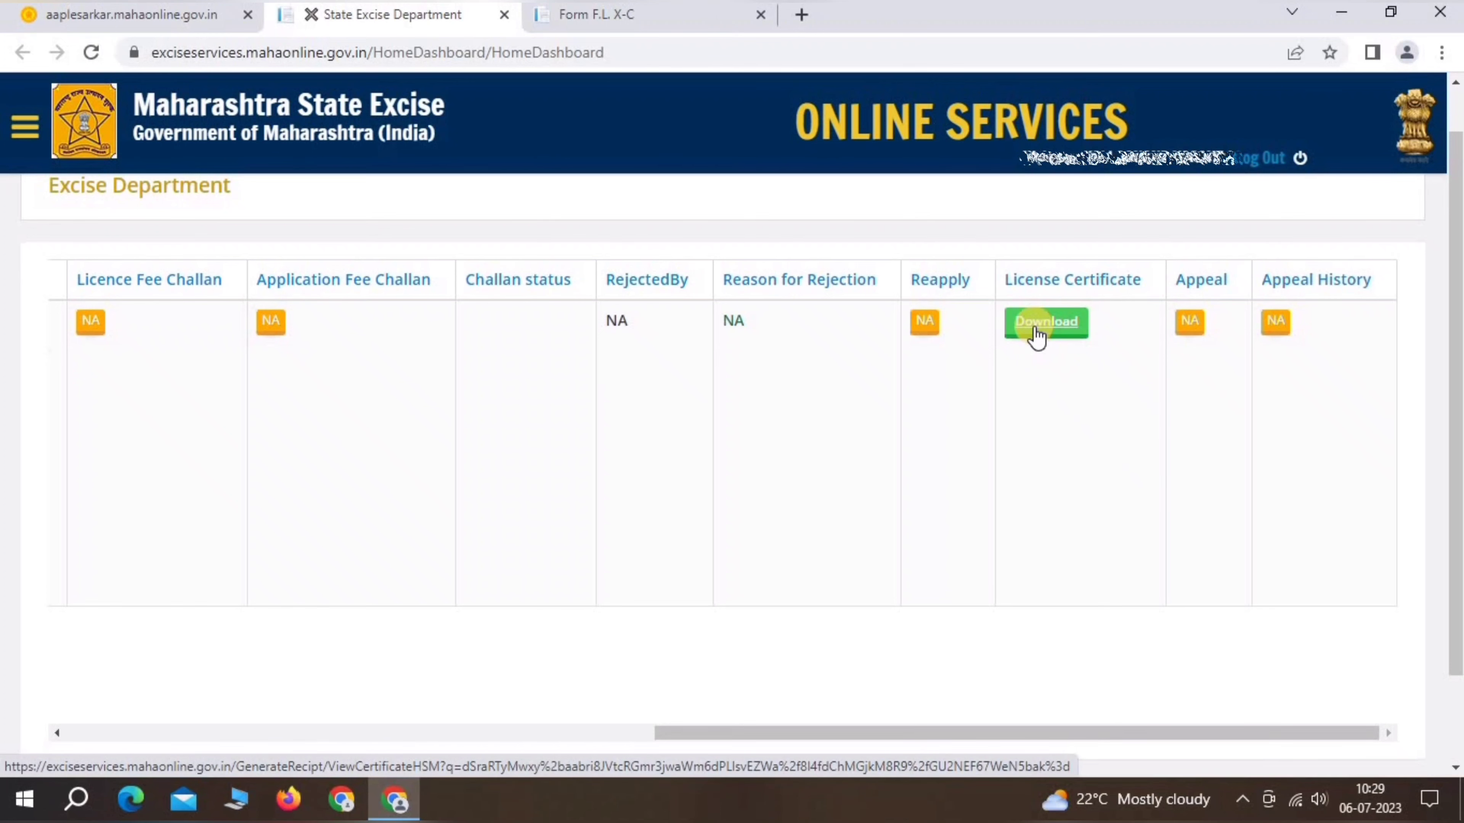
{"action": "left_click", "coordinate": [1036, 334]}
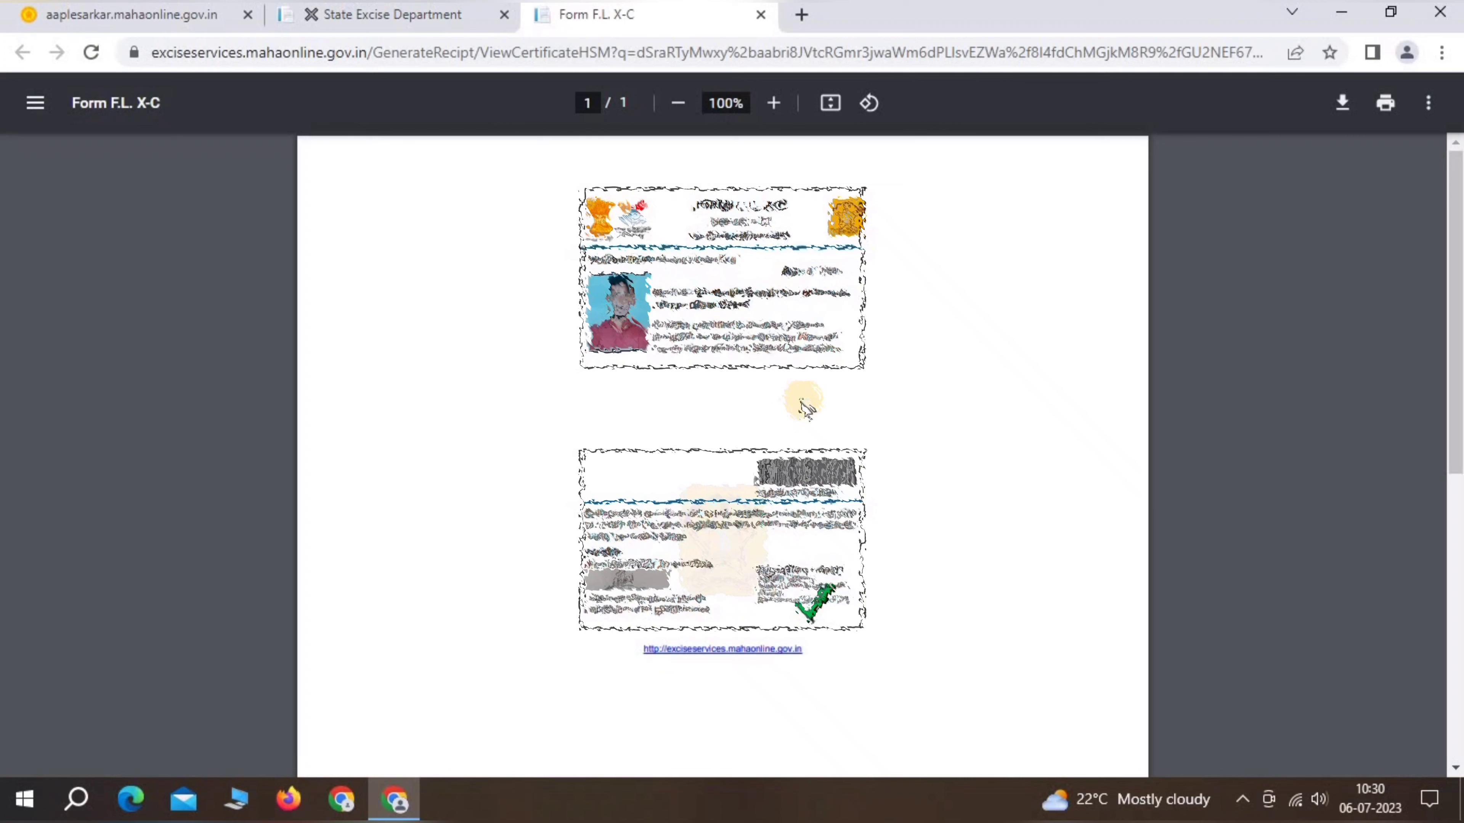
{"action": "key", "text": "ctrl+shift+Tab"}
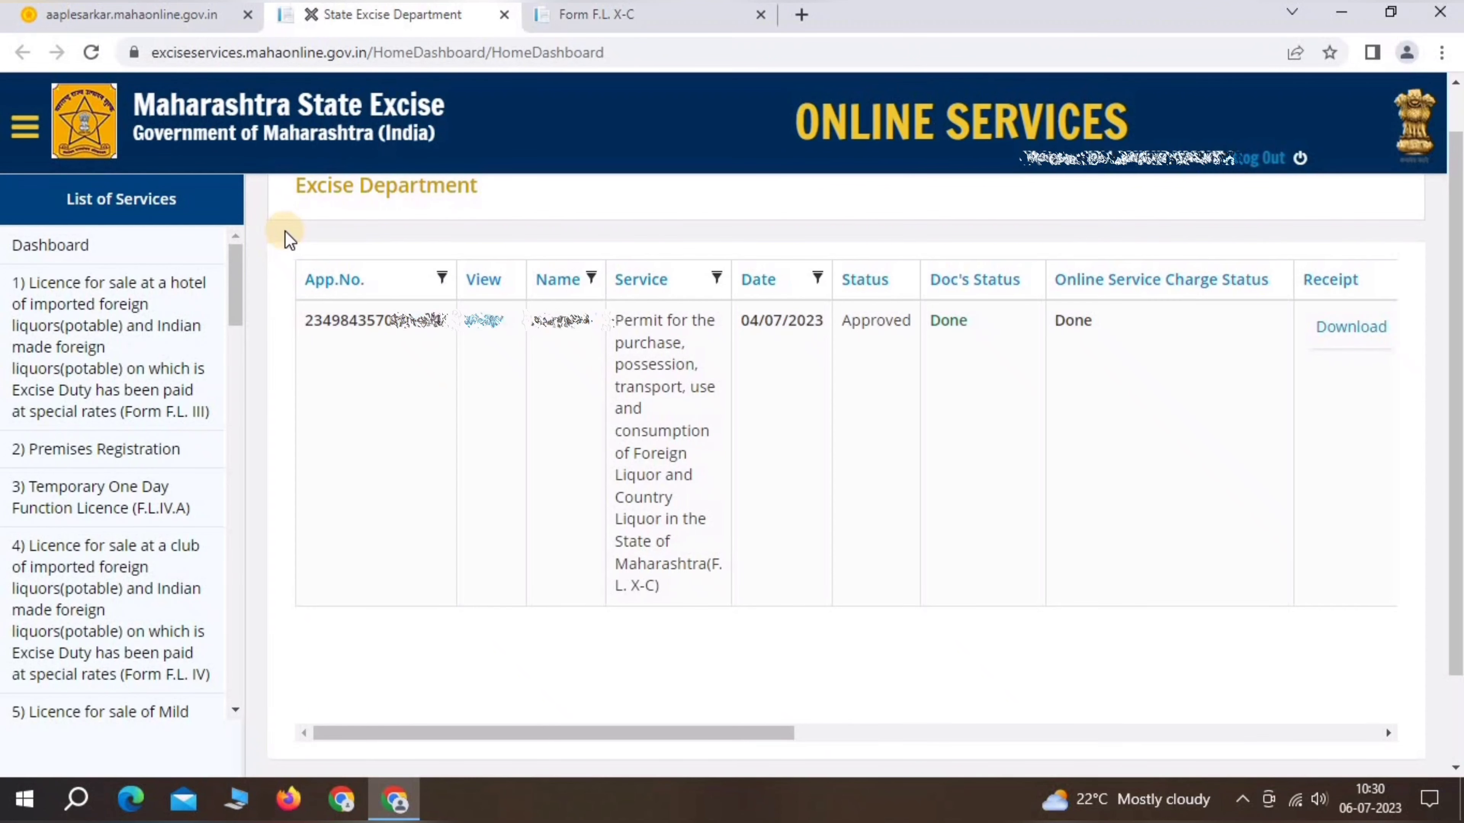